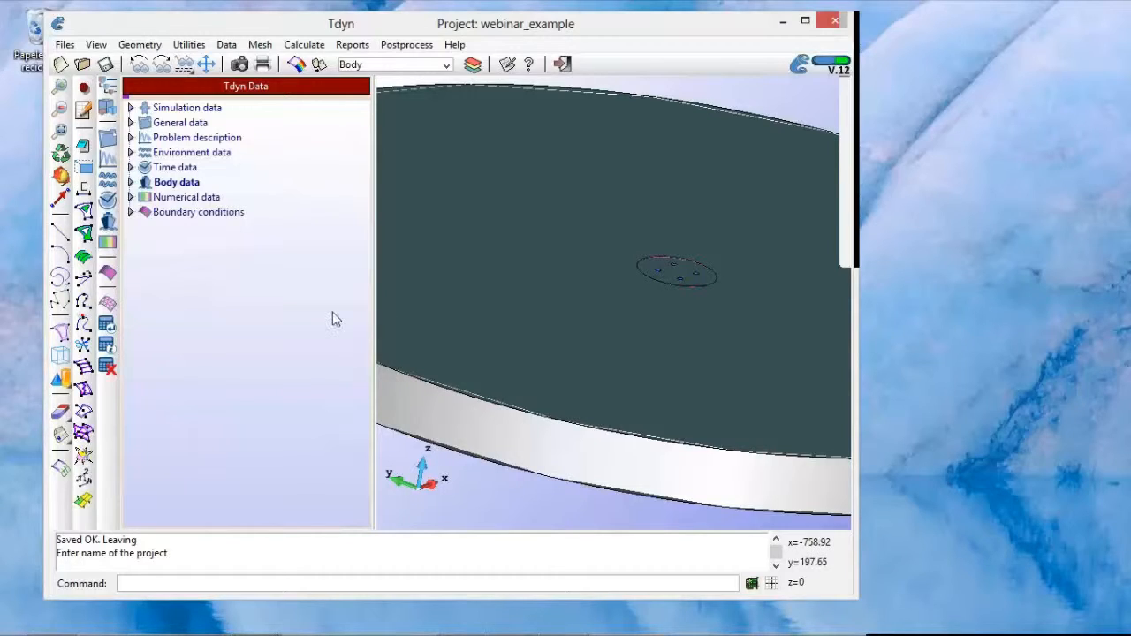
{"action": "left_click_drag", "start_coordinate": [333, 318], "coordinate": [311, 315]}
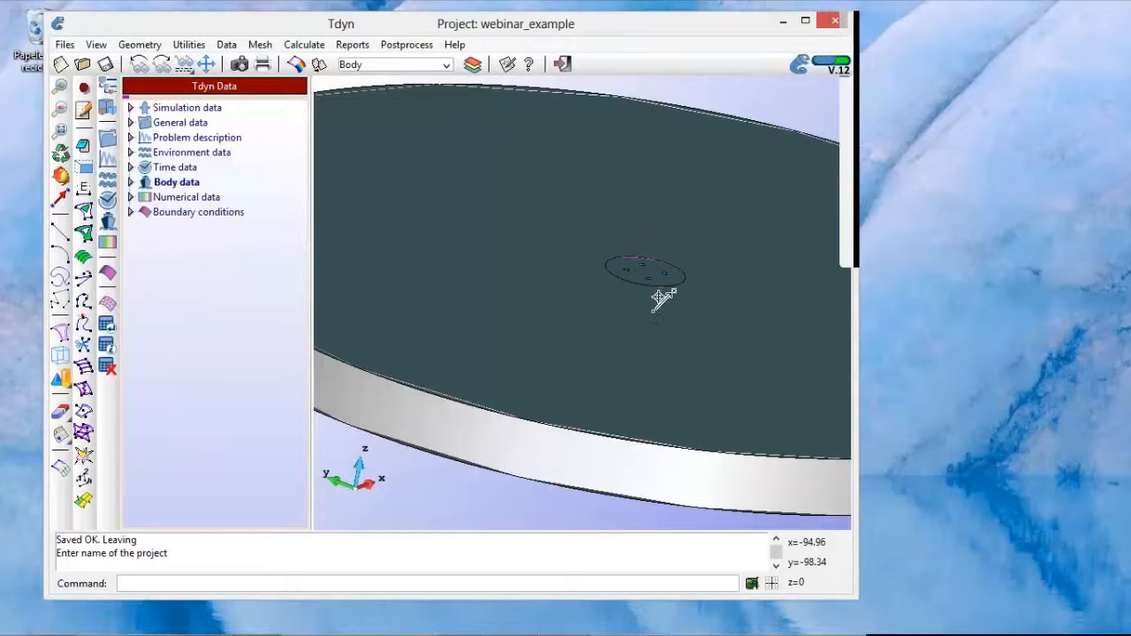
{"action": "middle_click_drag", "start_coordinate": [659, 297], "coordinate": [653, 307]}
{"action": "scroll", "coordinate": [653, 307], "scroll_direction": "down", "scroll_amount": 5}
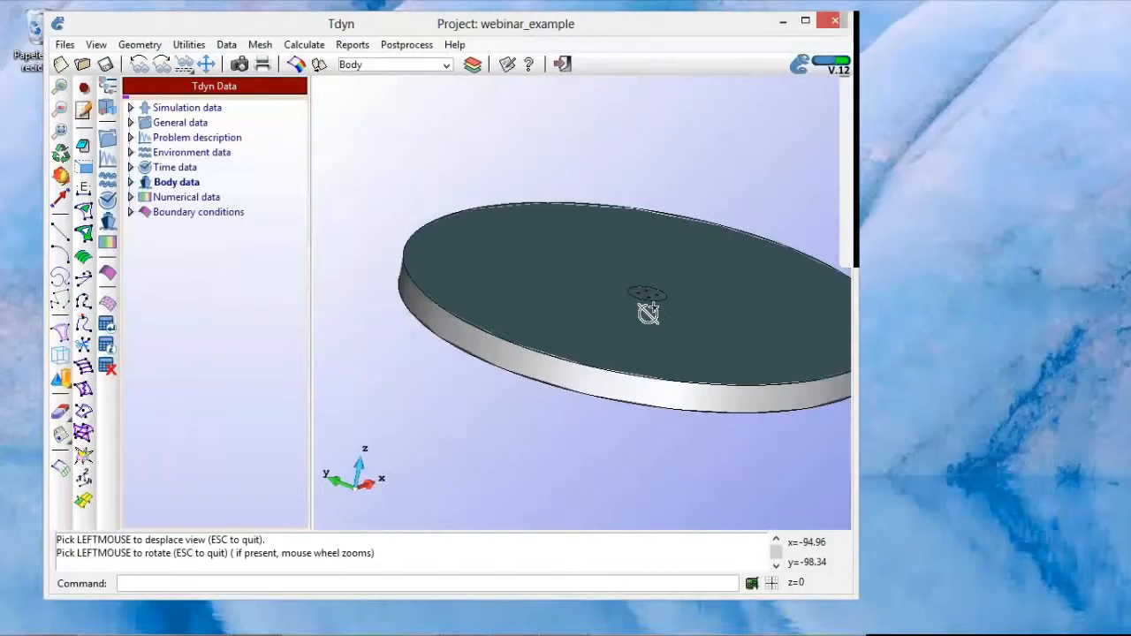
{"action": "left_click_drag", "start_coordinate": [655, 168], "coordinate": [688, 239], "text": "shift"}
{"action": "right_click_drag", "start_coordinate": [687, 240], "coordinate": [652, 241], "text": "shift"}
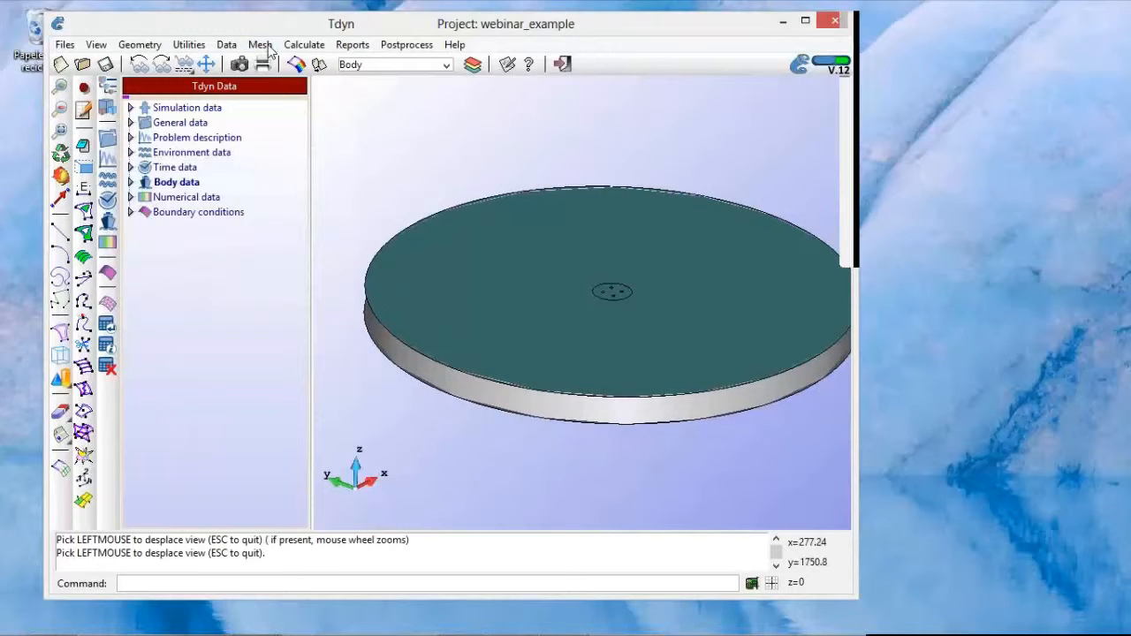
{"action": "left_click", "coordinate": [269, 51]}
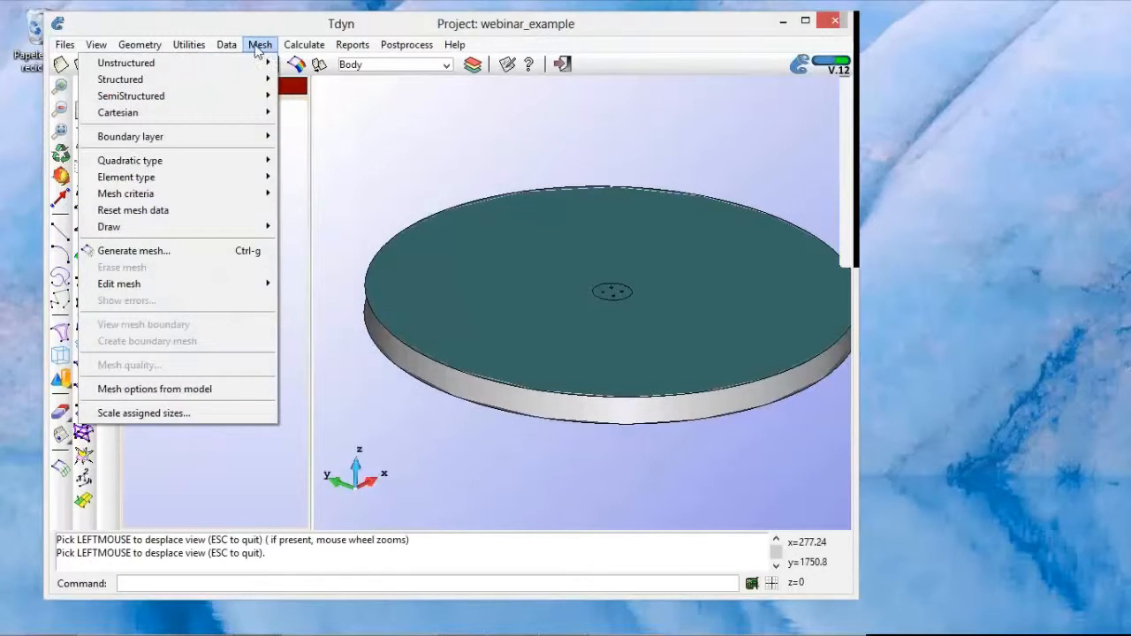
Set the automatic correct sizes option to None in the meshing preferences
{"action": "left_click", "coordinate": [186, 49]}
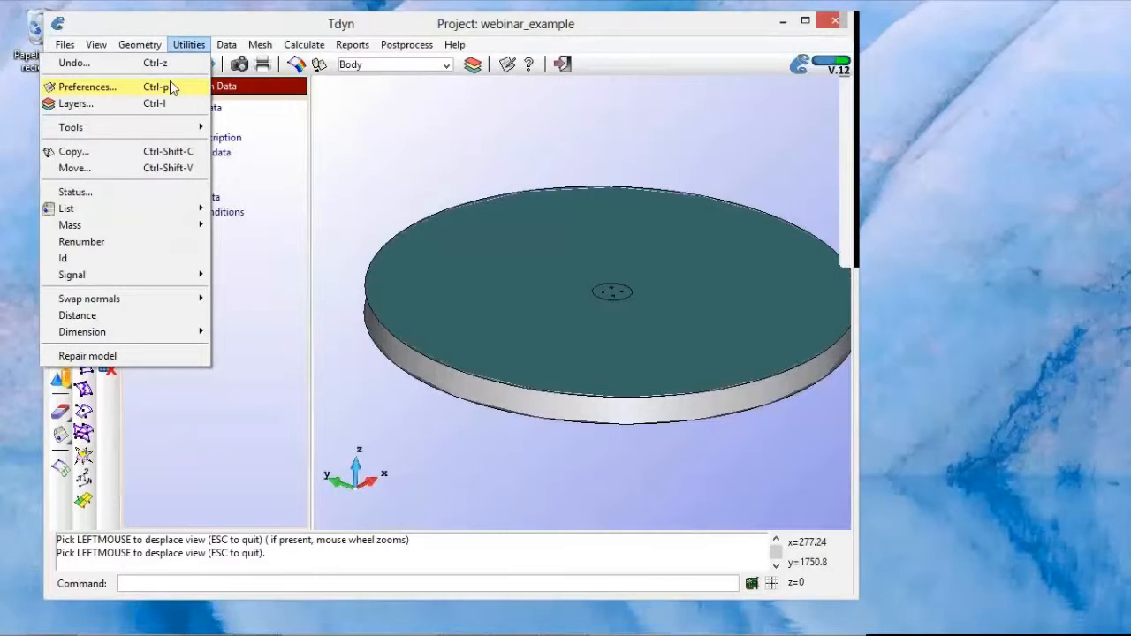
{"action": "left_click", "coordinate": [170, 85]}
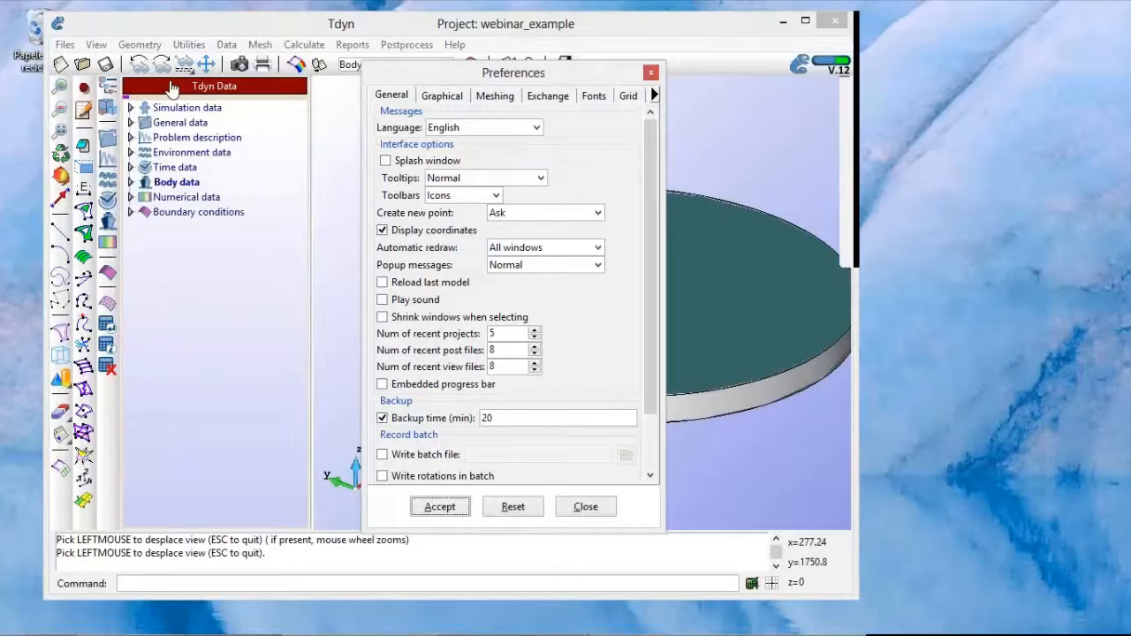
{"action": "left_click", "coordinate": [495, 98]}
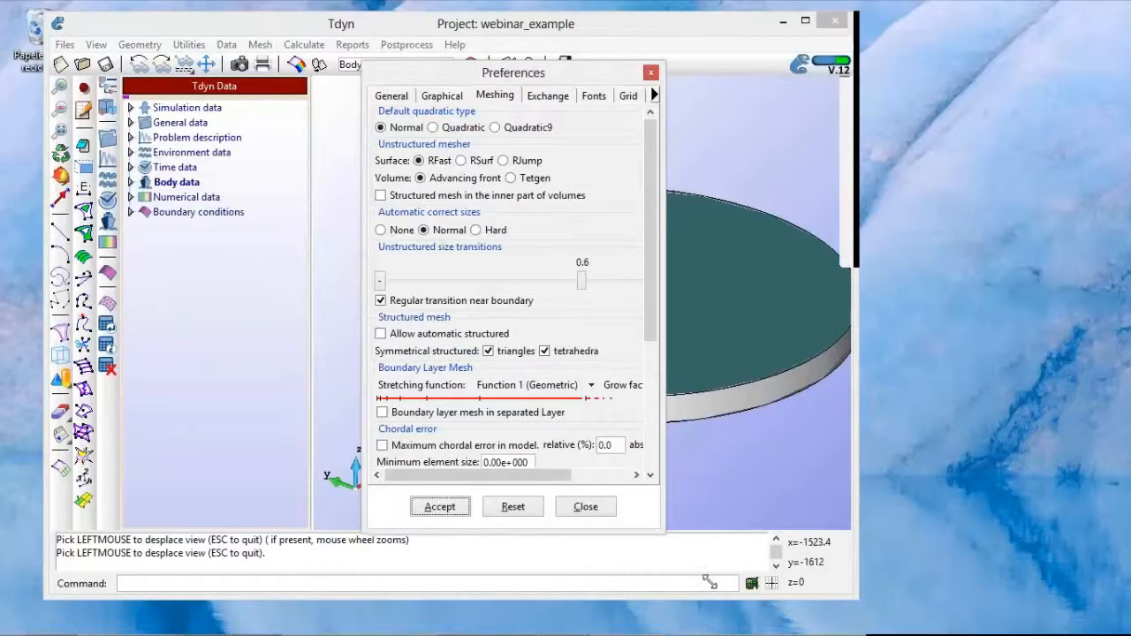
{"action": "left_click_drag", "start_coordinate": [710, 583], "coordinate": [710, 583]}
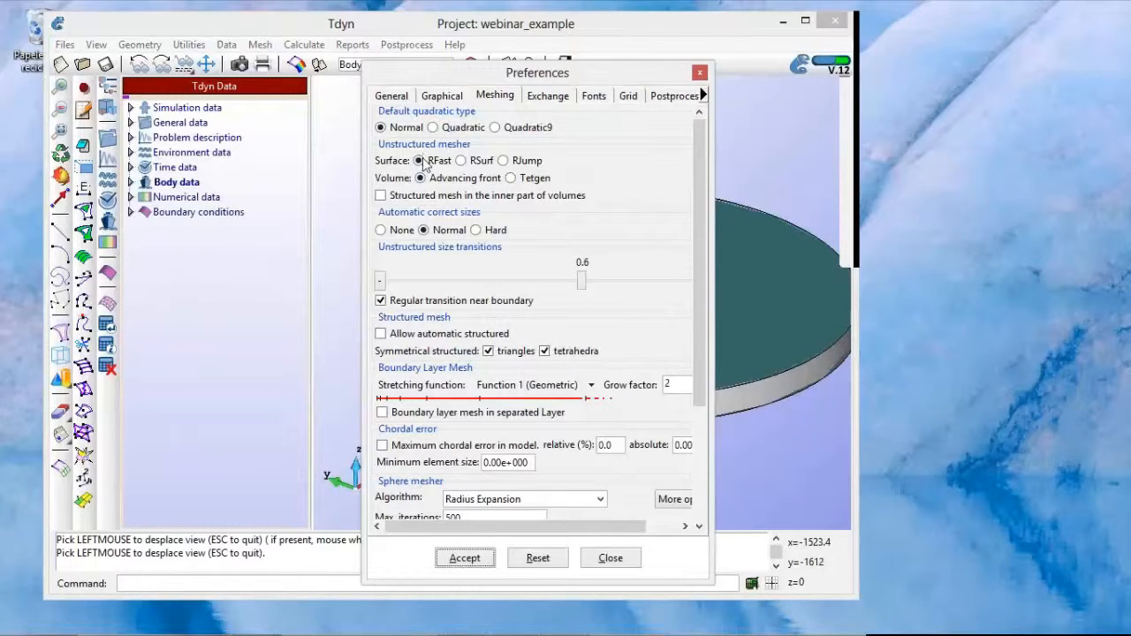
{"action": "mouse_move", "coordinate": [425, 165]}
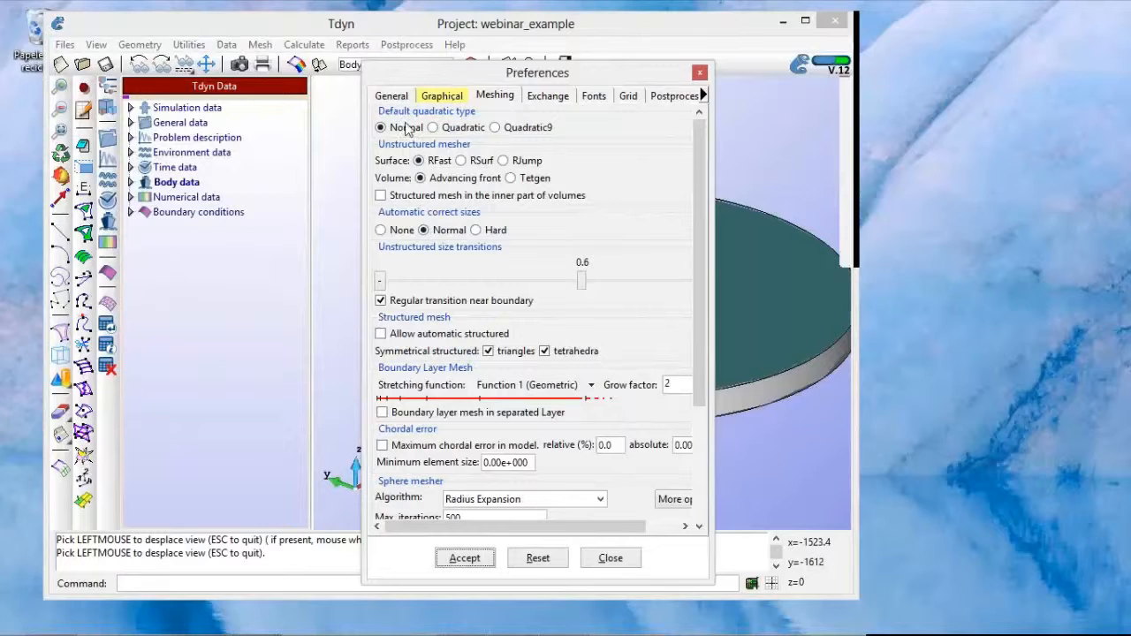
{"action": "mouse_move", "coordinate": [400, 130]}
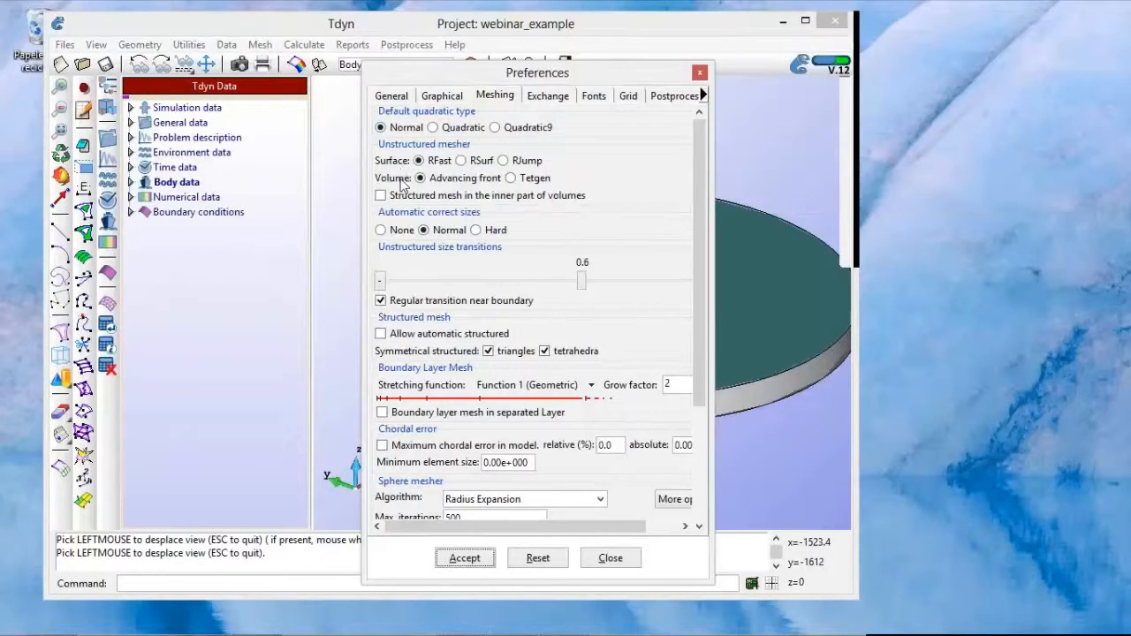
{"action": "mouse_move", "coordinate": [385, 235]}
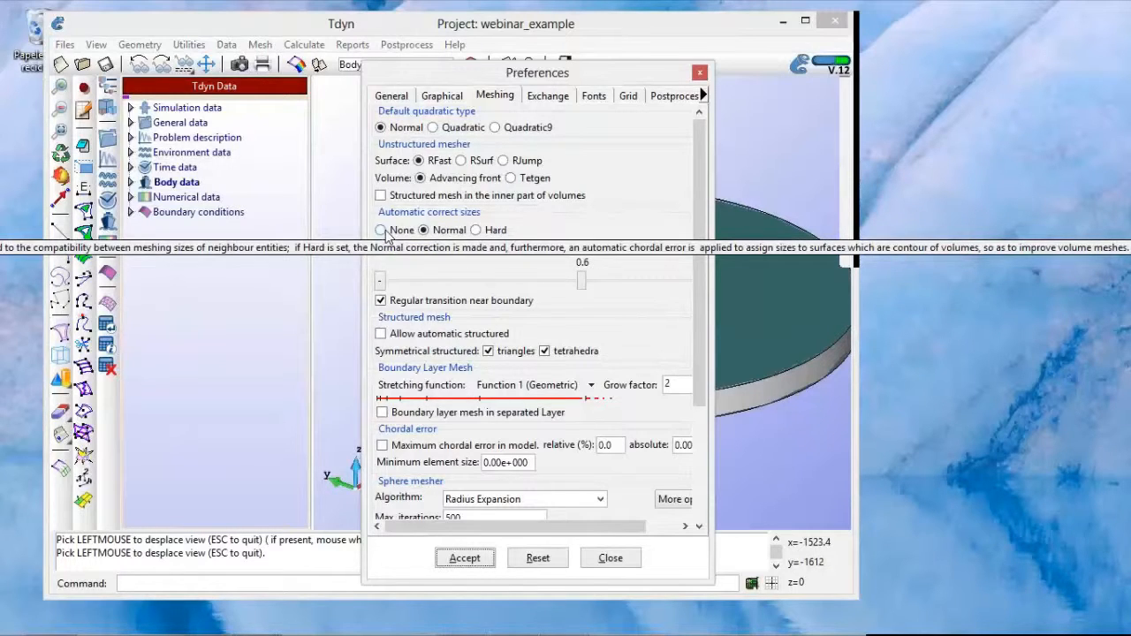
{"action": "left_click", "coordinate": [382, 231]}
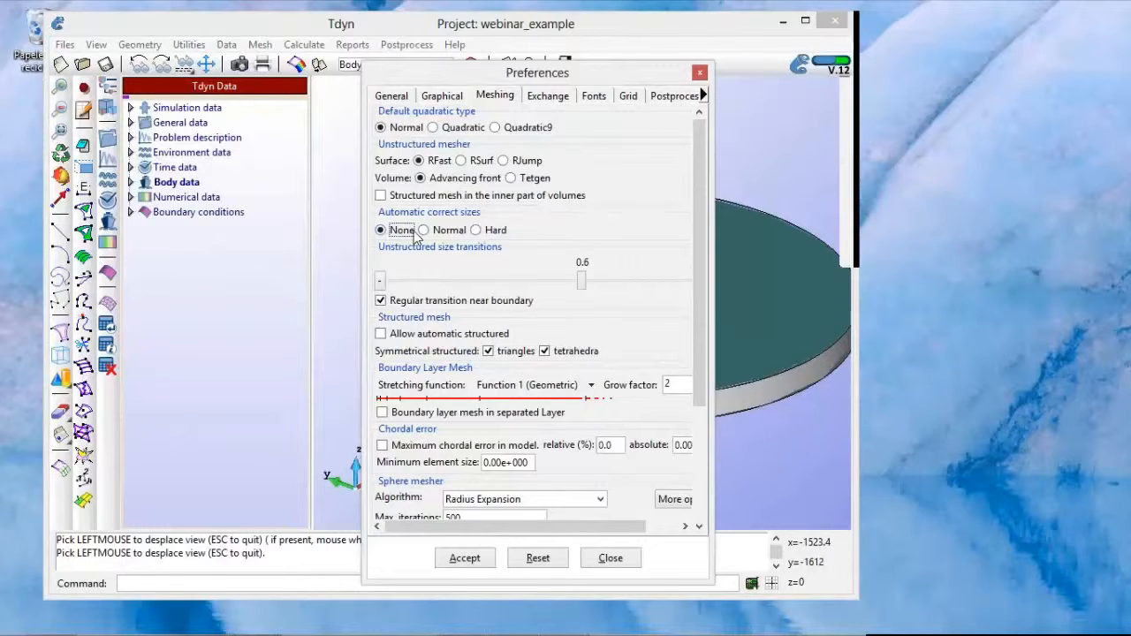
{"action": "left_click", "coordinate": [890, 219]}
{"action": "left_click", "coordinate": [919, 263]}
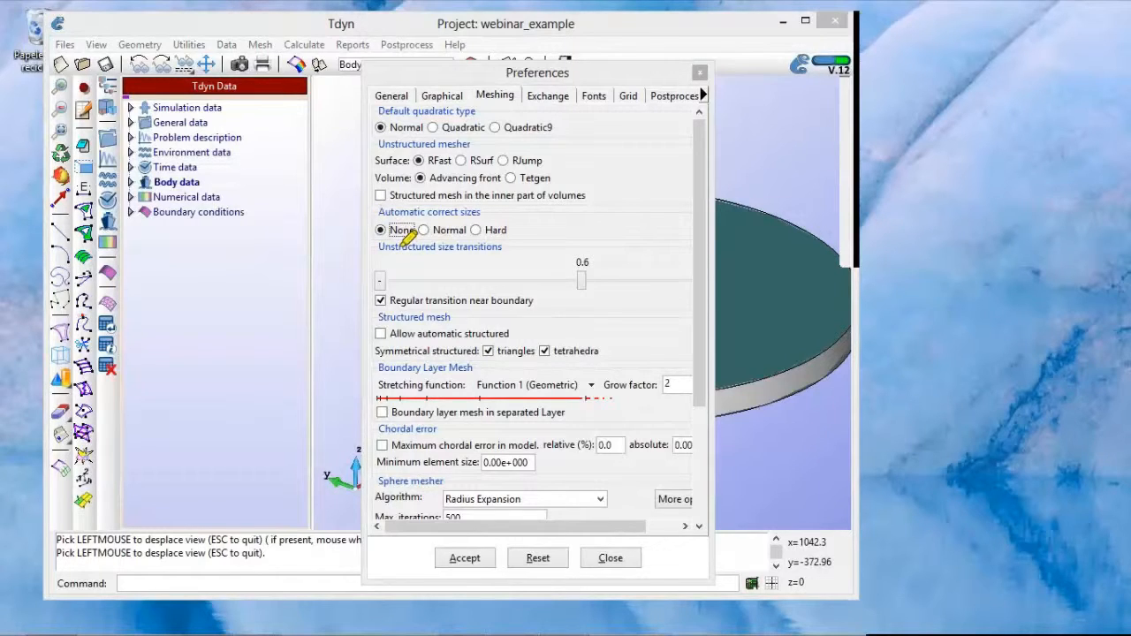
{"action": "mouse_move", "coordinate": [405, 242]}
{"action": "left_mouse_down"}
{"action": "mouse_move", "coordinate": [415, 223]}
{"action": "mouse_move", "coordinate": [383, 219]}
{"action": "left_mouse_up"}
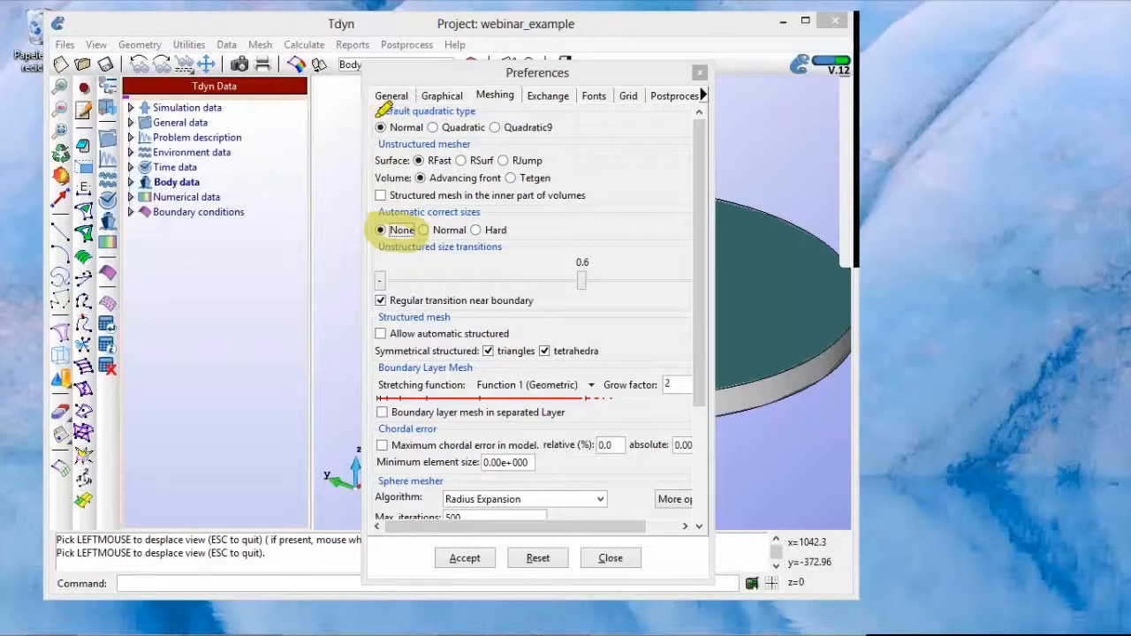
{"action": "mouse_move", "coordinate": [382, 108]}
{"action": "left_mouse_down"}
{"action": "mouse_move", "coordinate": [380, 132]}
{"action": "mouse_move", "coordinate": [413, 115]}
{"action": "mouse_move", "coordinate": [409, 102]}
{"action": "left_mouse_up"}
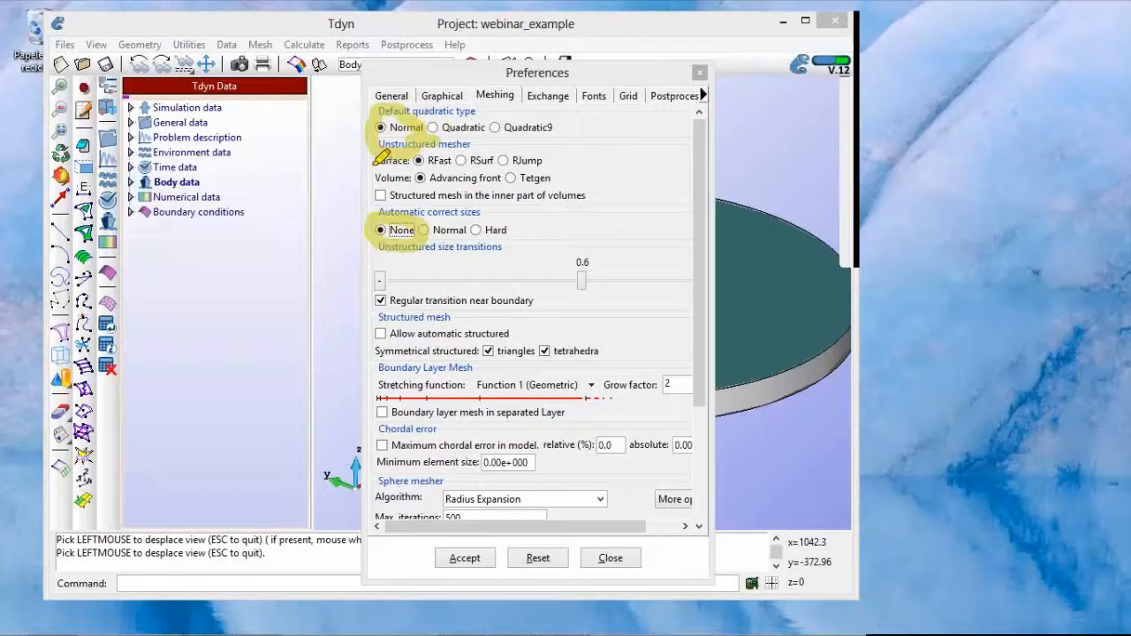
{"action": "mouse_move", "coordinate": [382, 157]}
{"action": "left_mouse_down"}
{"action": "mouse_move", "coordinate": [402, 166]}
{"action": "mouse_move", "coordinate": [444, 136]}
{"action": "left_mouse_up"}
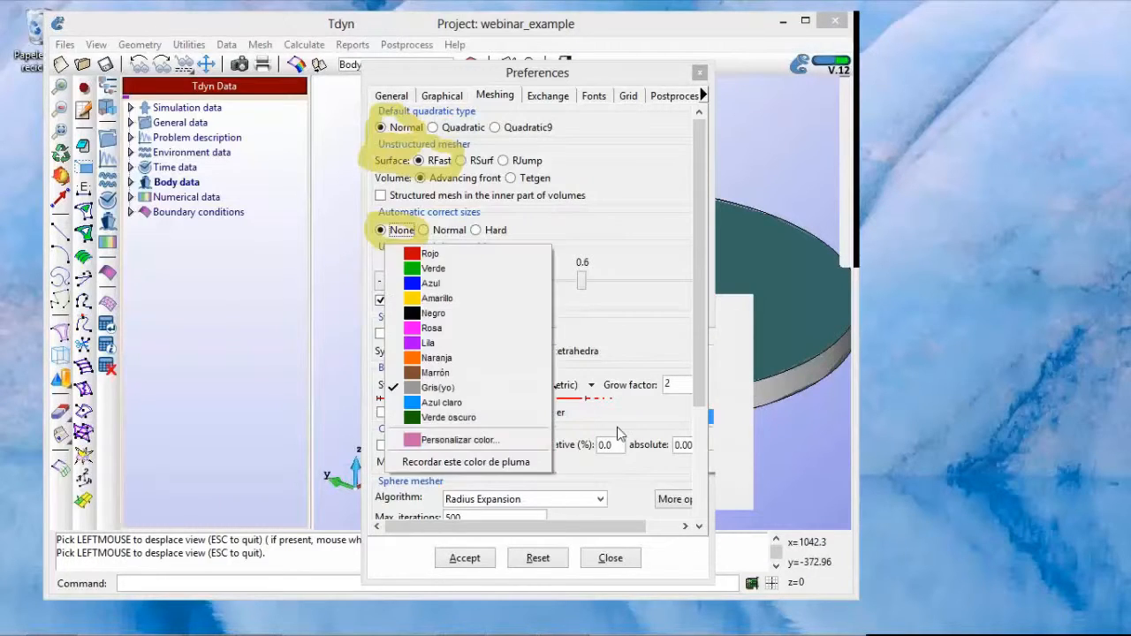
{"action": "right_click", "coordinate": [618, 358]}
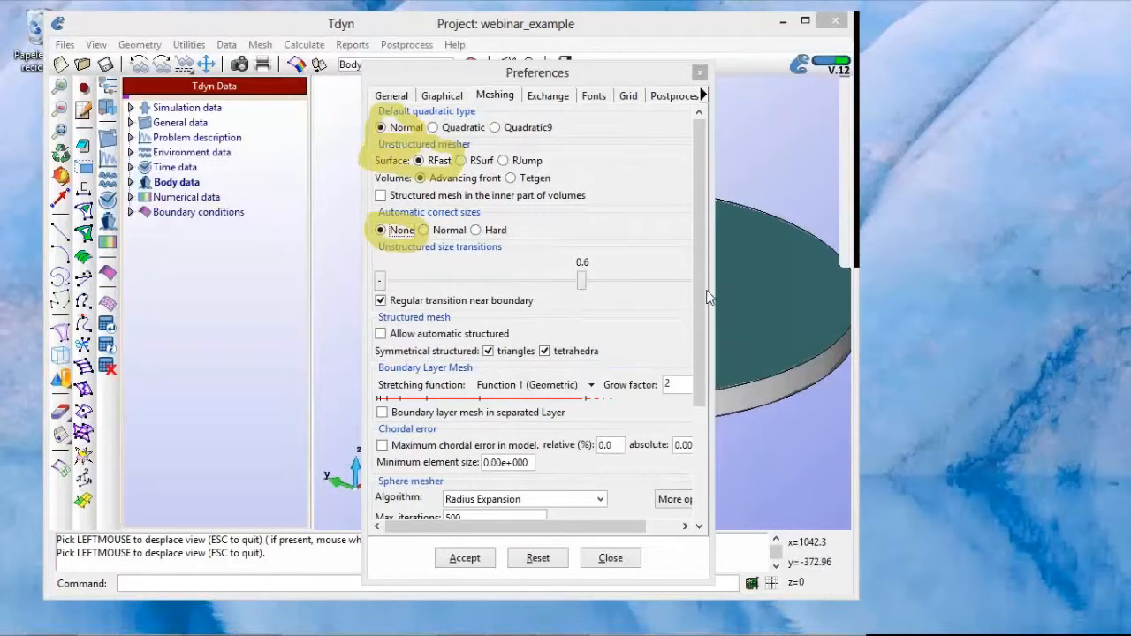
Choose Normal as the mesh smoothing option in the meshing preferences
{"action": "left_click_drag", "start_coordinate": [698, 311], "coordinate": [698, 415]}
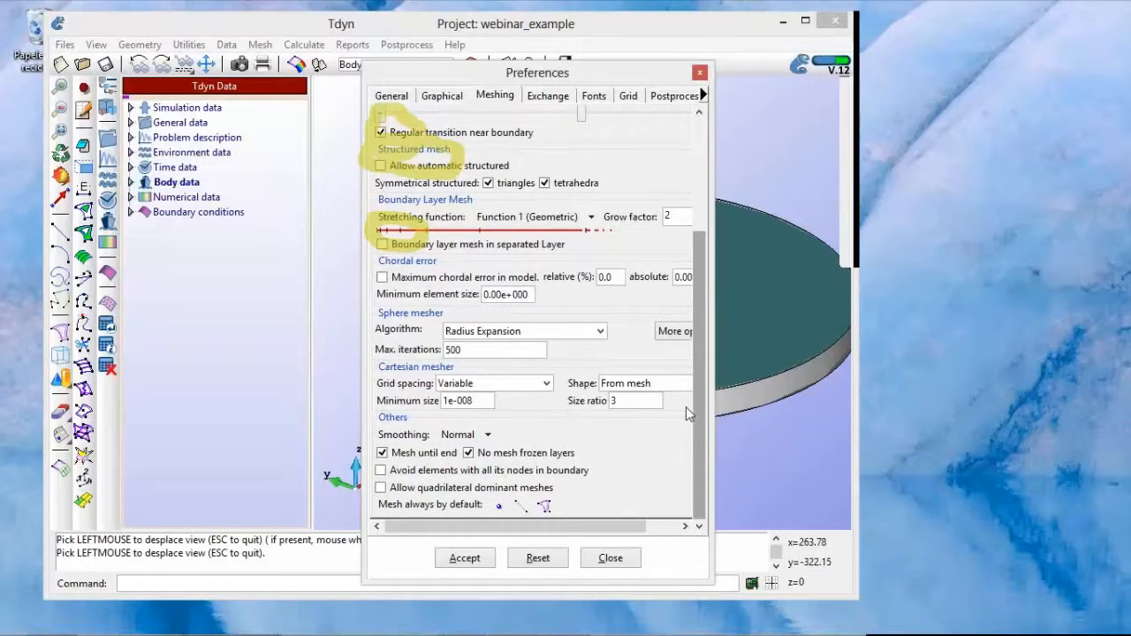
{"action": "left_click", "coordinate": [486, 435]}
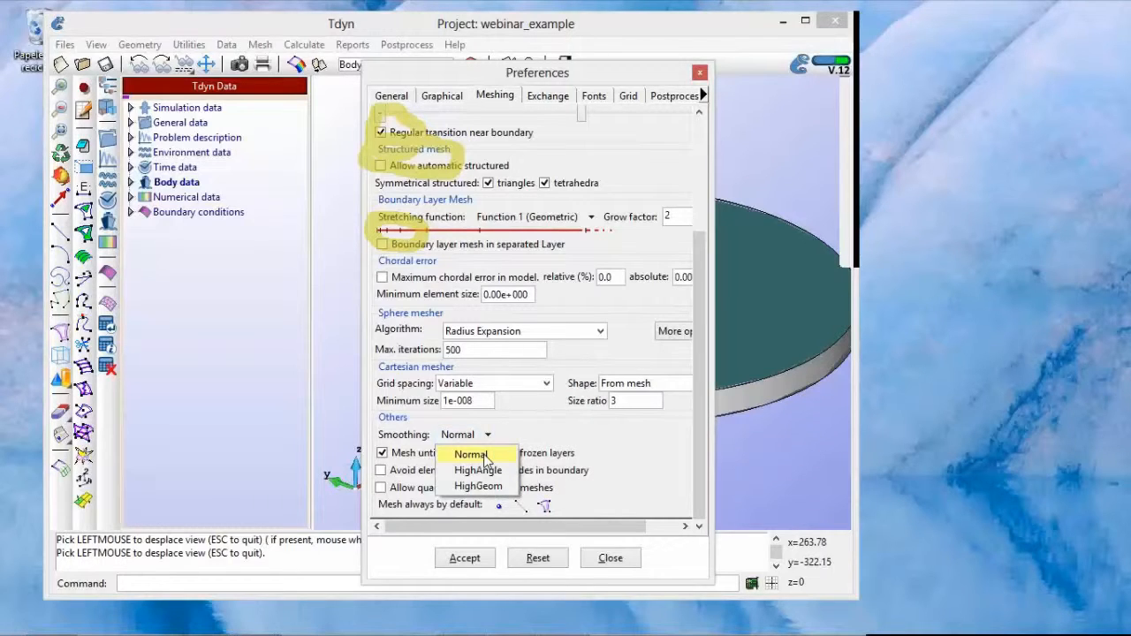
{"action": "left_click", "coordinate": [482, 455]}
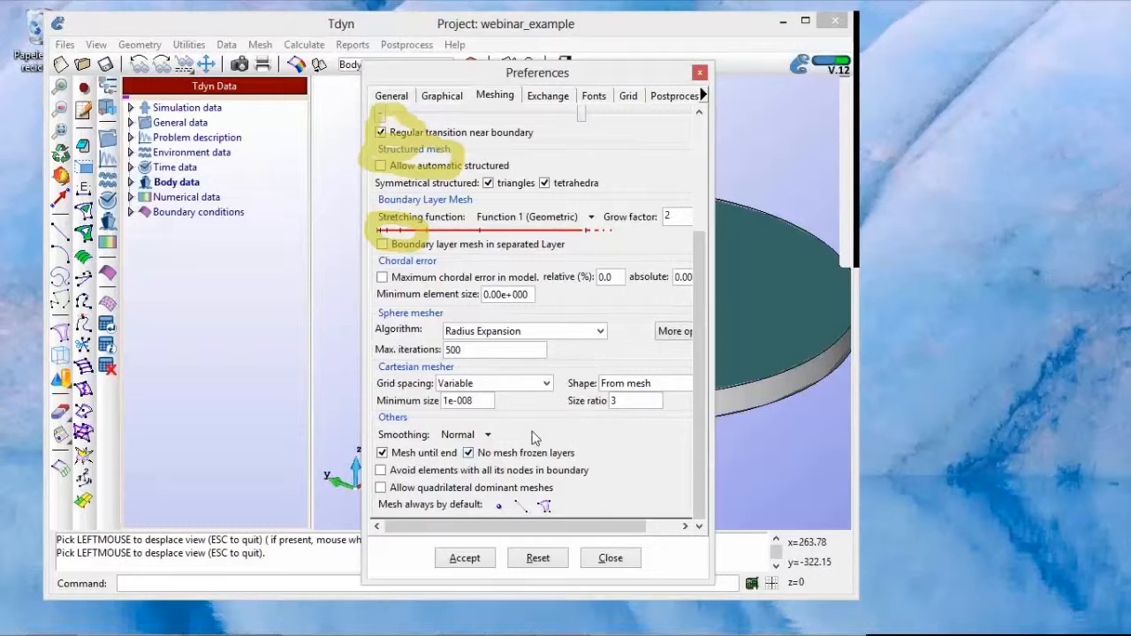
{"action": "left_click", "coordinate": [882, 226]}
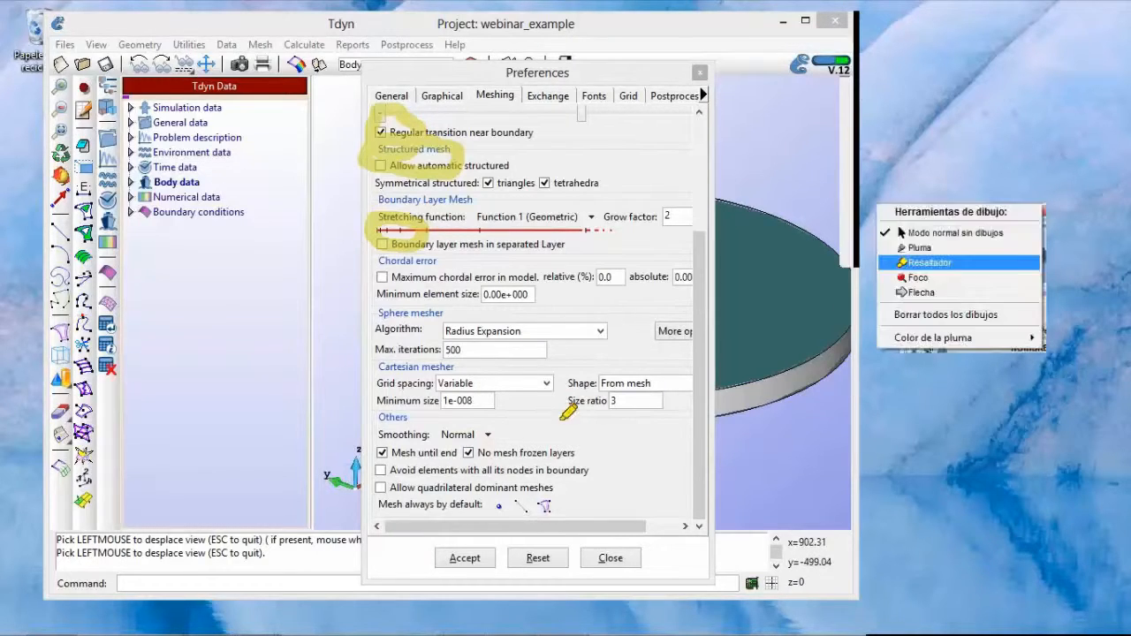
{"action": "left_click", "coordinate": [914, 263]}
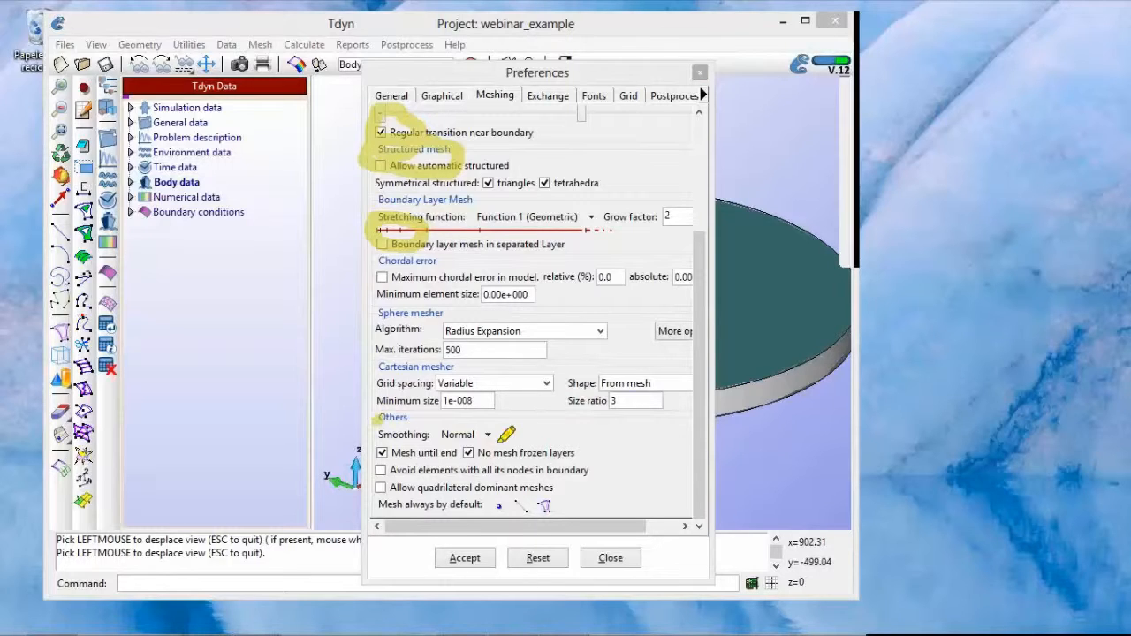
{"action": "left_click_drag", "start_coordinate": [507, 434], "coordinate": [383, 419]}
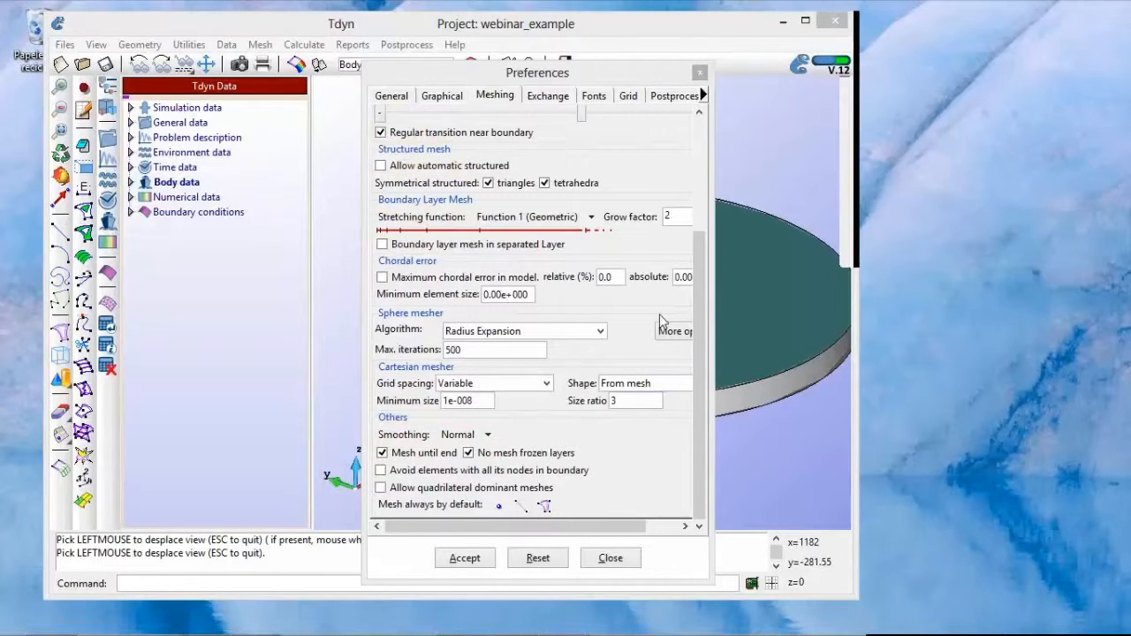
Apply the meshing preferences and close the preferences window
{"action": "left_click", "coordinate": [466, 559]}
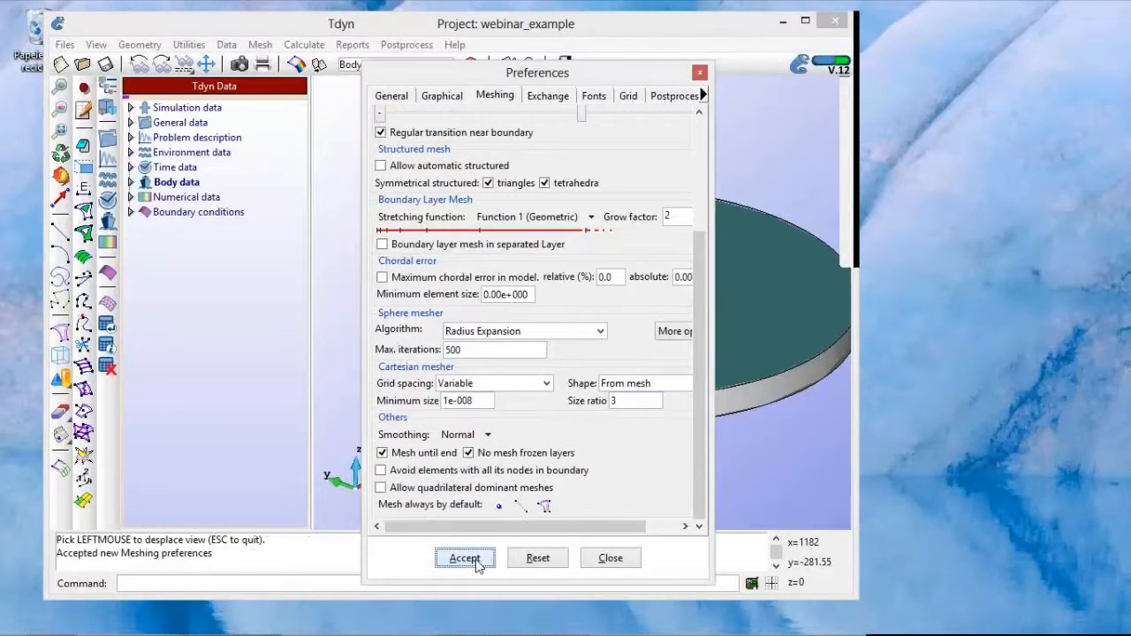
{"action": "left_click", "coordinate": [608, 559]}
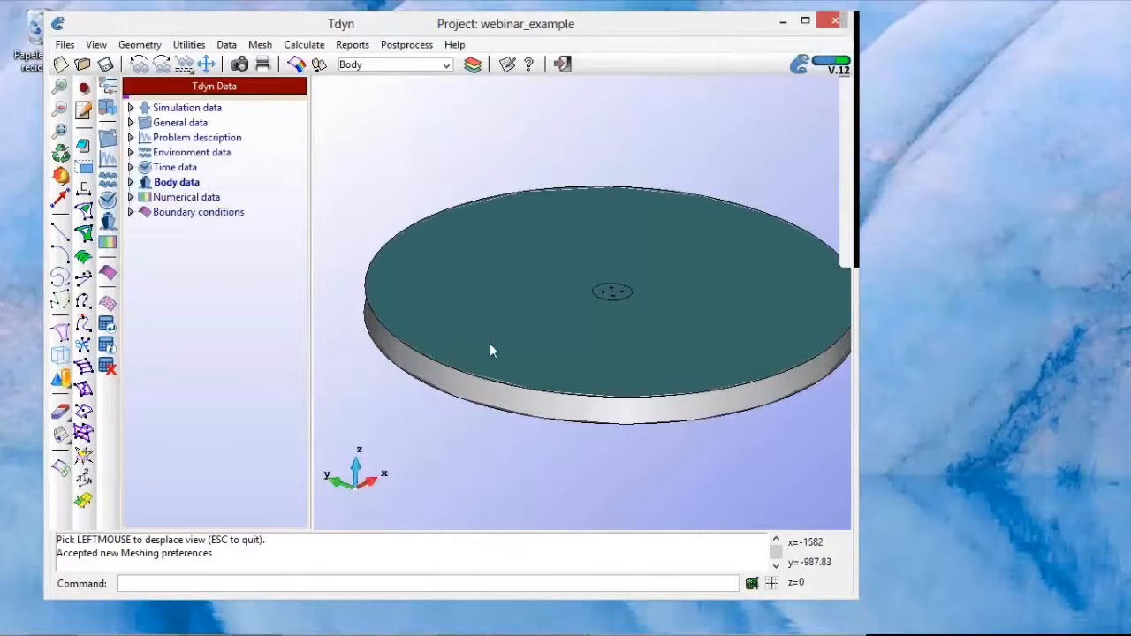
Turn off the ext_cylinder, ext_volume, free_surface, int_cylinder and int_volume layers so only the Body layer is displayed
{"action": "left_click", "coordinate": [473, 66]}
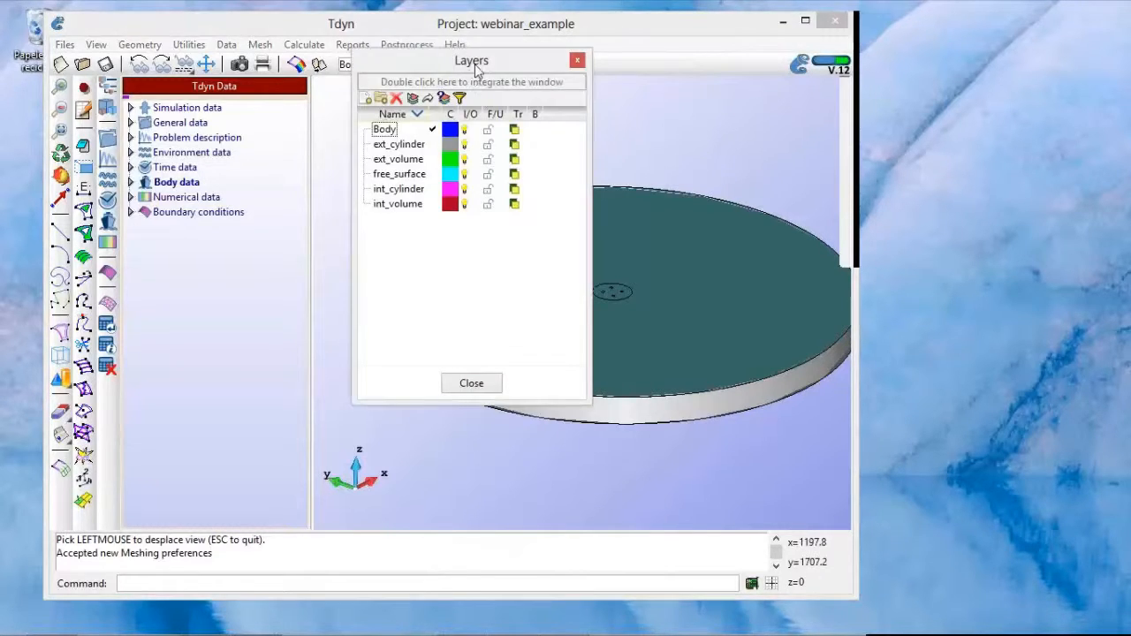
{"action": "left_click_drag", "start_coordinate": [472, 65], "coordinate": [190, 81]}
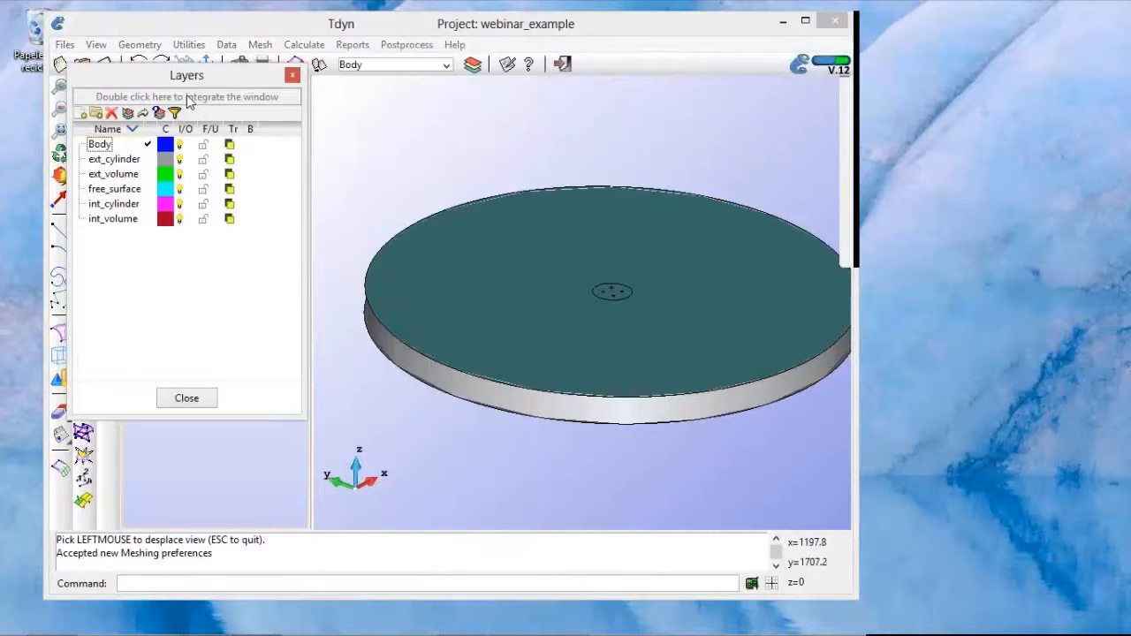
{"action": "left_click", "coordinate": [179, 160]}
{"action": "left_click", "coordinate": [180, 174]}
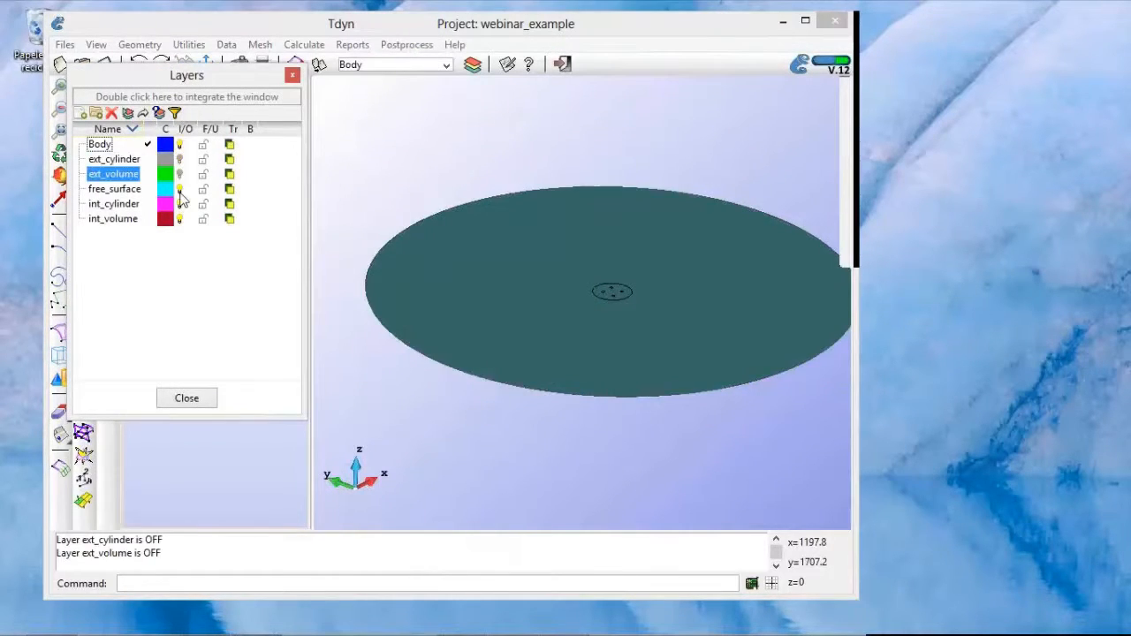
{"action": "left_click", "coordinate": [180, 189]}
{"action": "left_click", "coordinate": [179, 204]}
{"action": "left_click", "coordinate": [180, 219]}
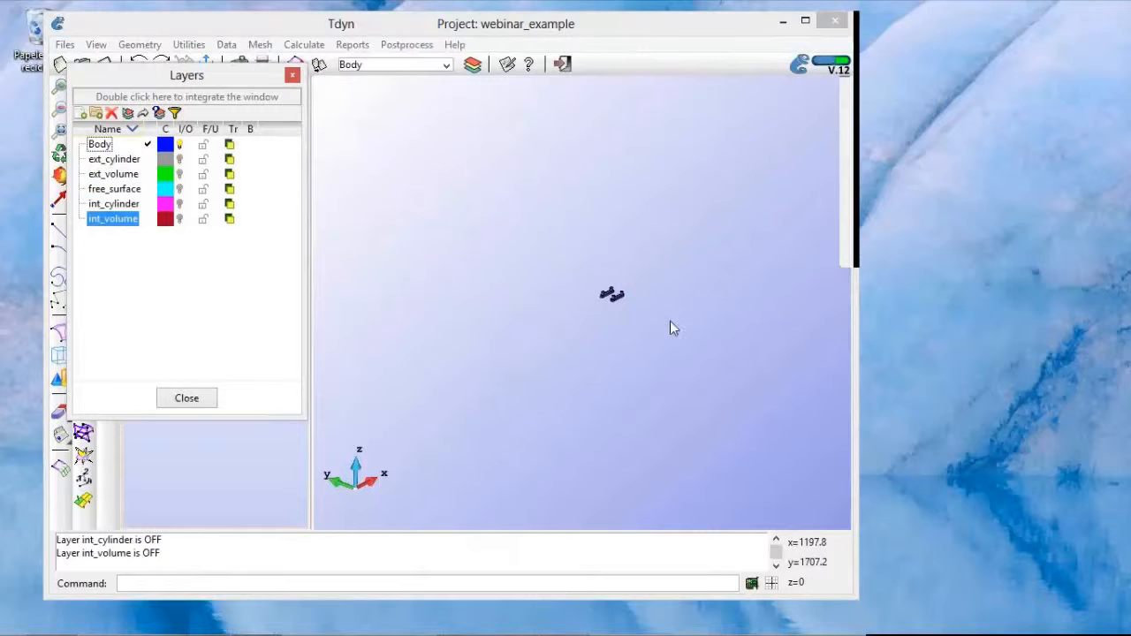
{"action": "mouse_move", "coordinate": [624, 308]}
{"action": "right_mouse_down", "text": "shift"}
{"action": "mouse_move", "coordinate": [608, 321]}
{"action": "mouse_move", "coordinate": [587, 311]}
{"action": "mouse_move", "coordinate": [622, 328]}
{"action": "right_mouse_up", "text": "shift"}
{"action": "scroll", "coordinate": [578, 302], "scroll_direction": "up", "scroll_amount": 8}
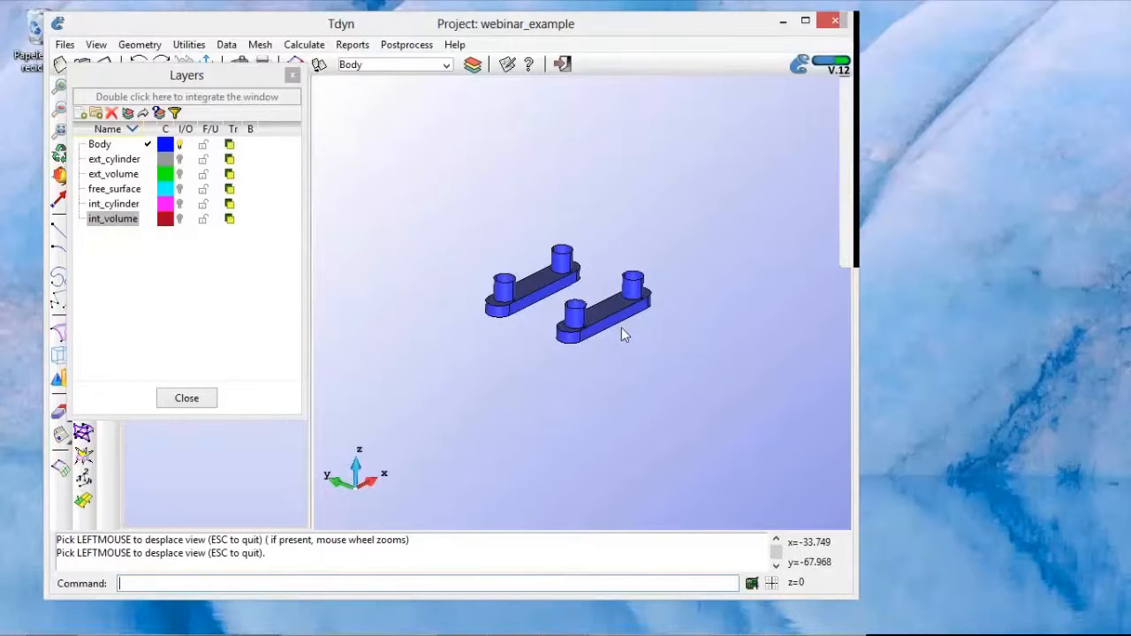
Assign an unstructured mesh size of 1 to all surfaces of the Body layer
{"action": "left_click", "coordinate": [260, 45]}
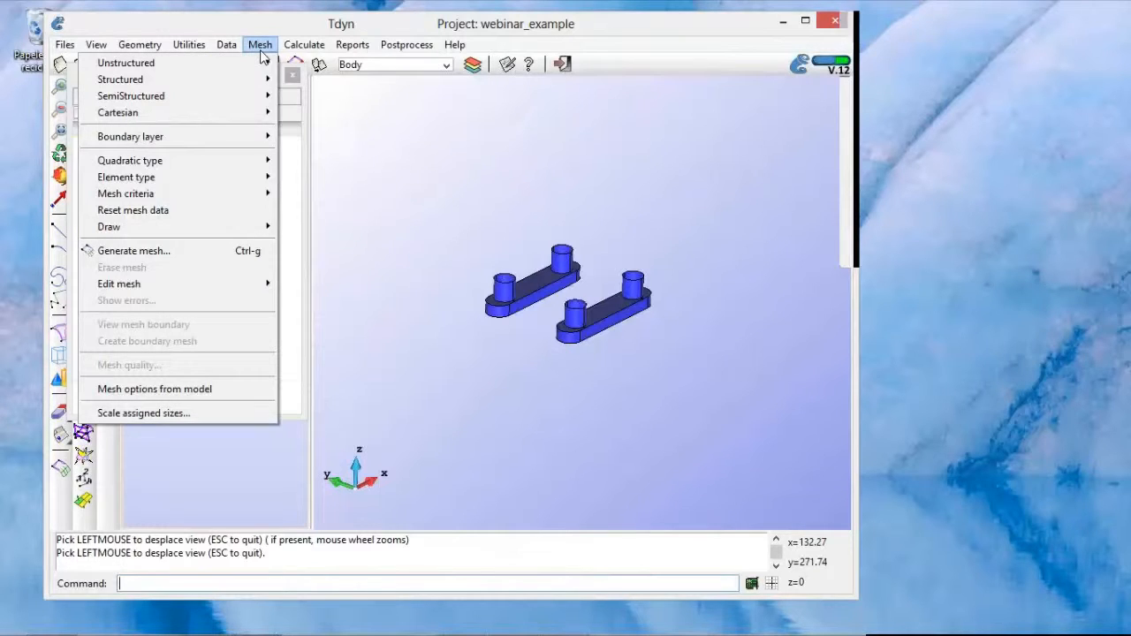
{"action": "mouse_move", "coordinate": [254, 69]}
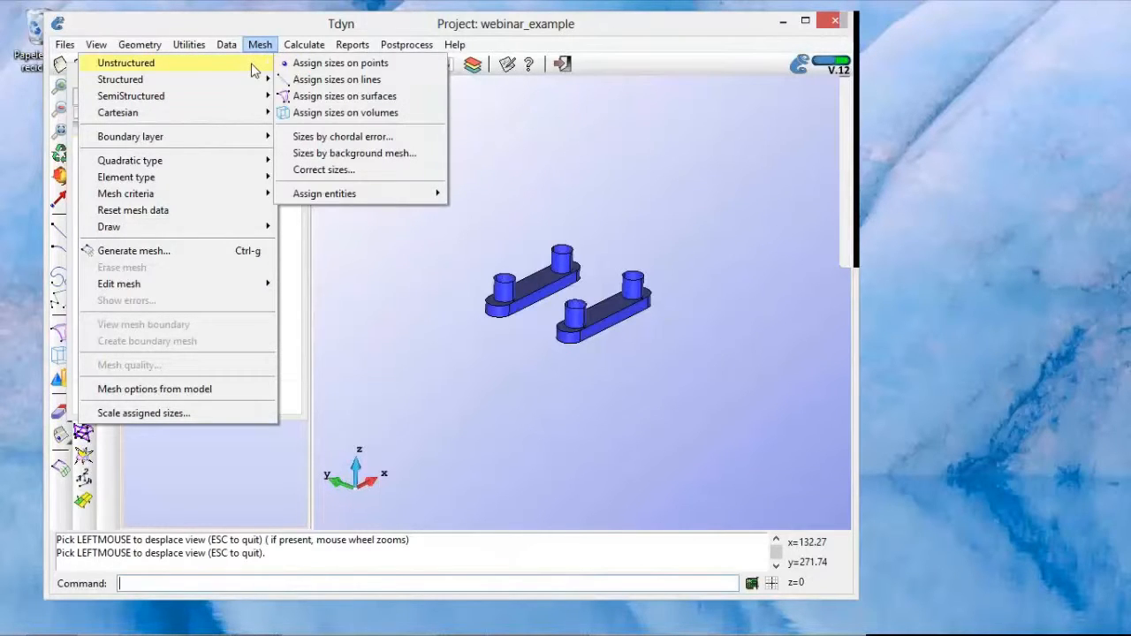
{"action": "left_click", "coordinate": [334, 99]}
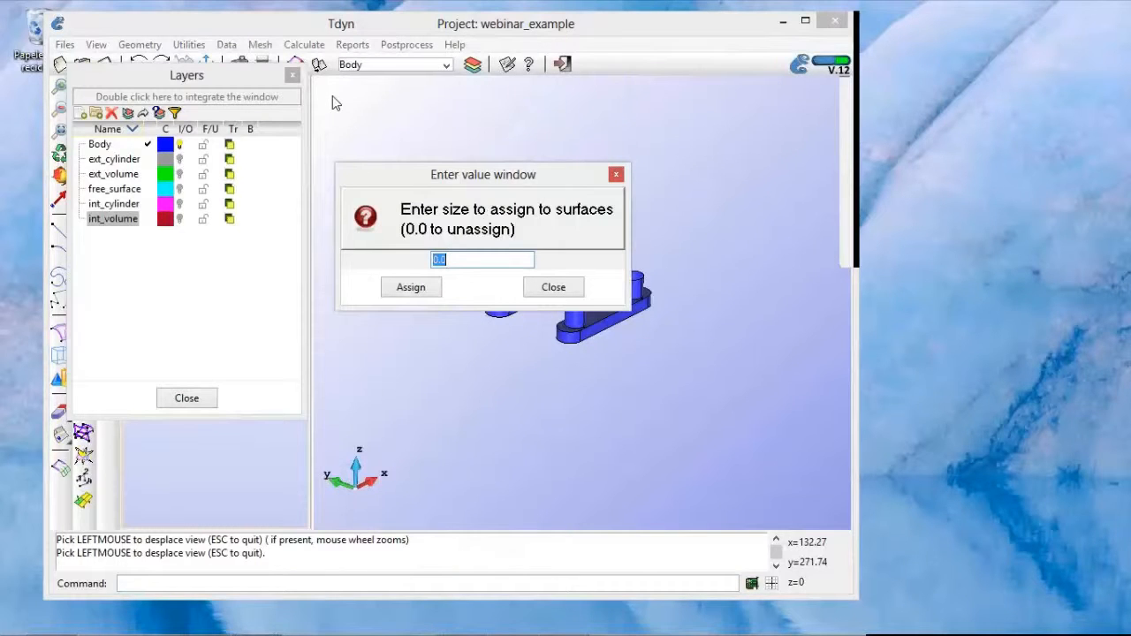
{"action": "type", "text": "1.0"}
{"action": "left_click", "coordinate": [410, 288]}
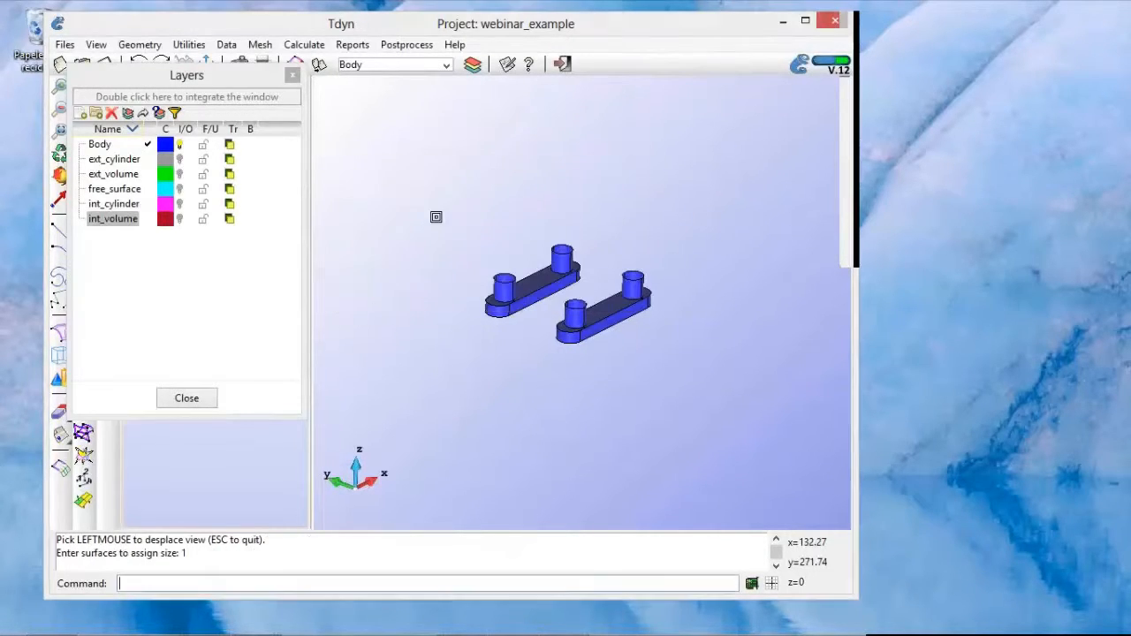
{"action": "left_click", "coordinate": [435, 192]}
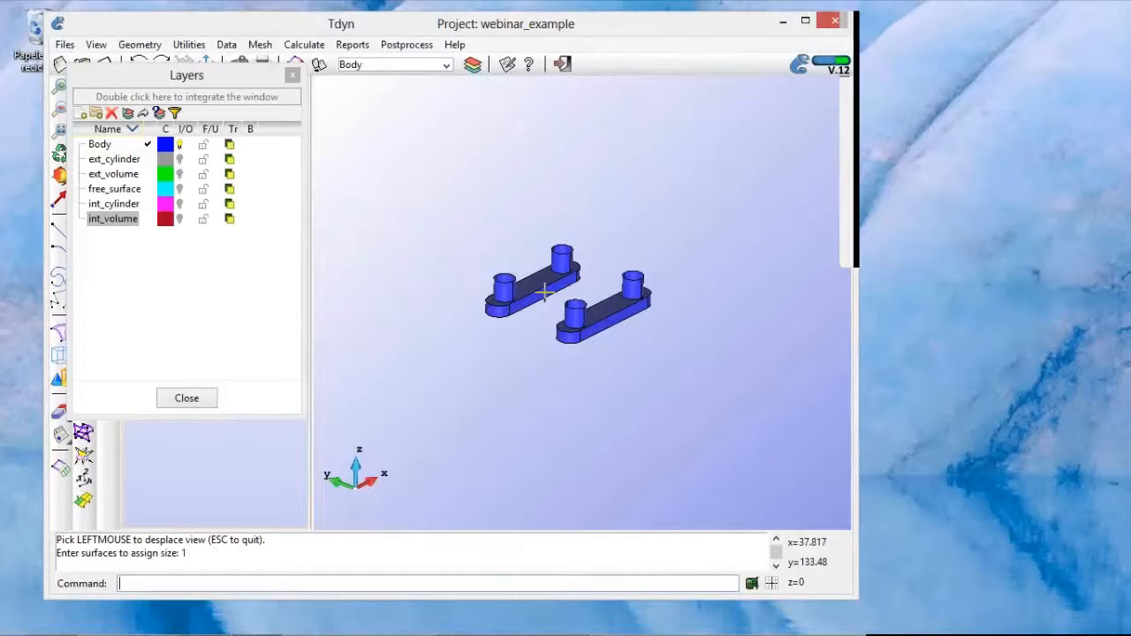
{"action": "left_click", "coordinate": [707, 386]}
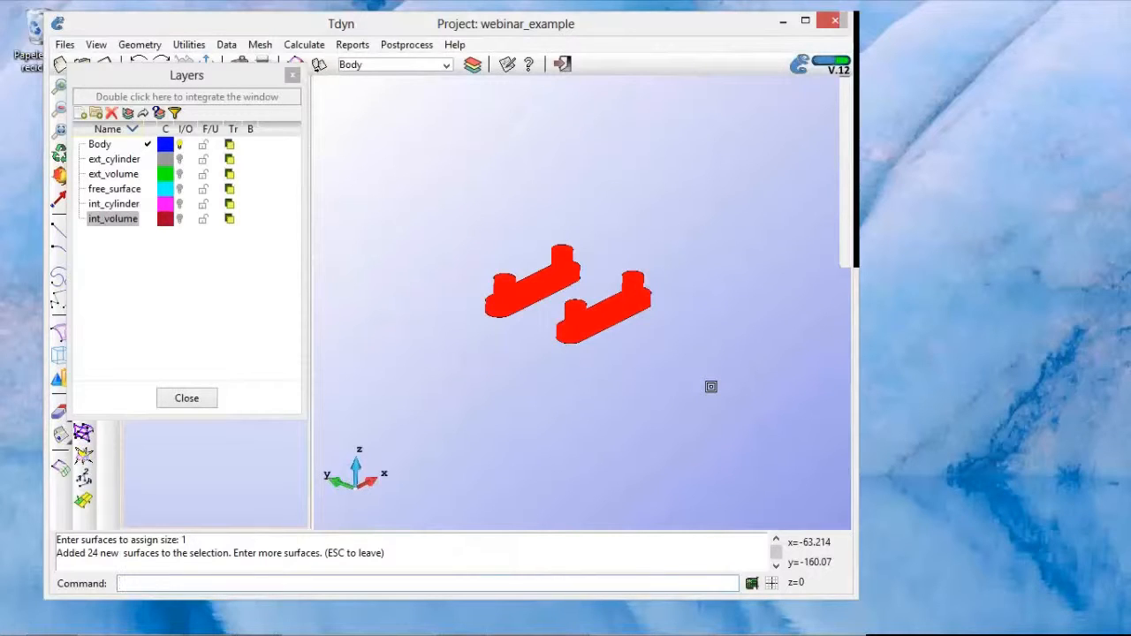
{"action": "key", "text": "Escape"}
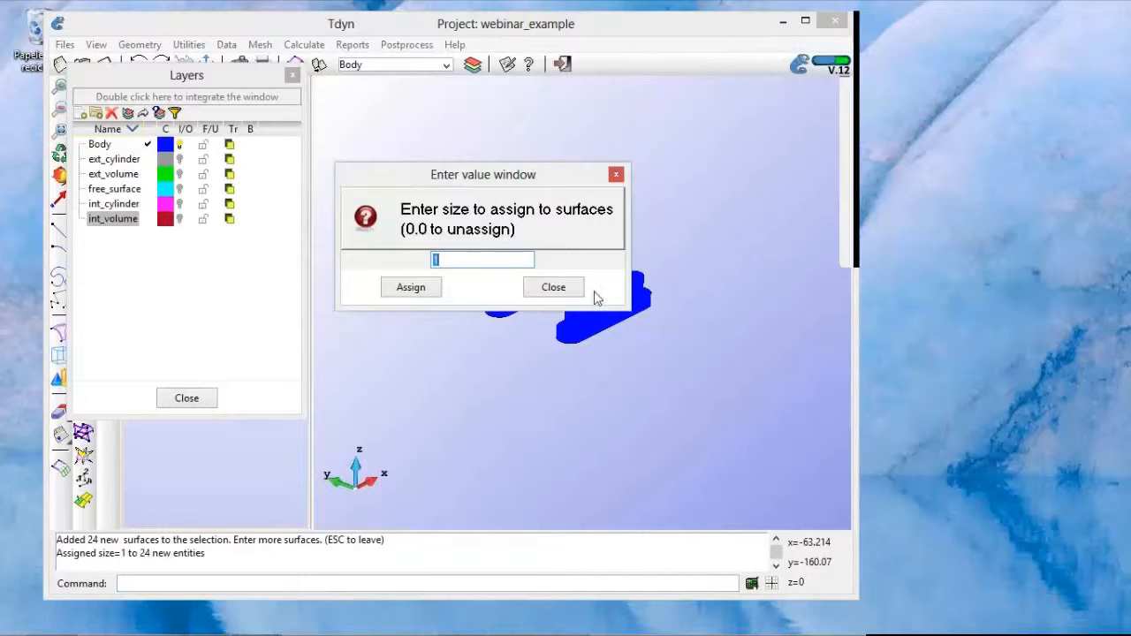
{"action": "left_click", "coordinate": [553, 288]}
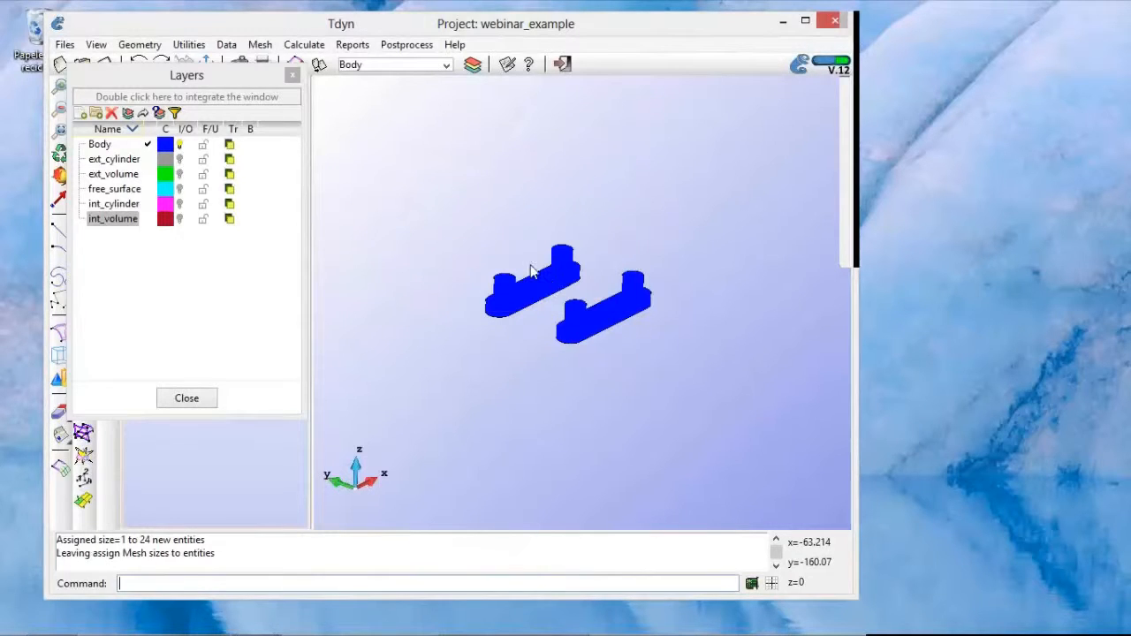
Assign an unstructured mesh size of 1 to all lines of the Body layer
{"action": "left_click", "coordinate": [260, 44]}
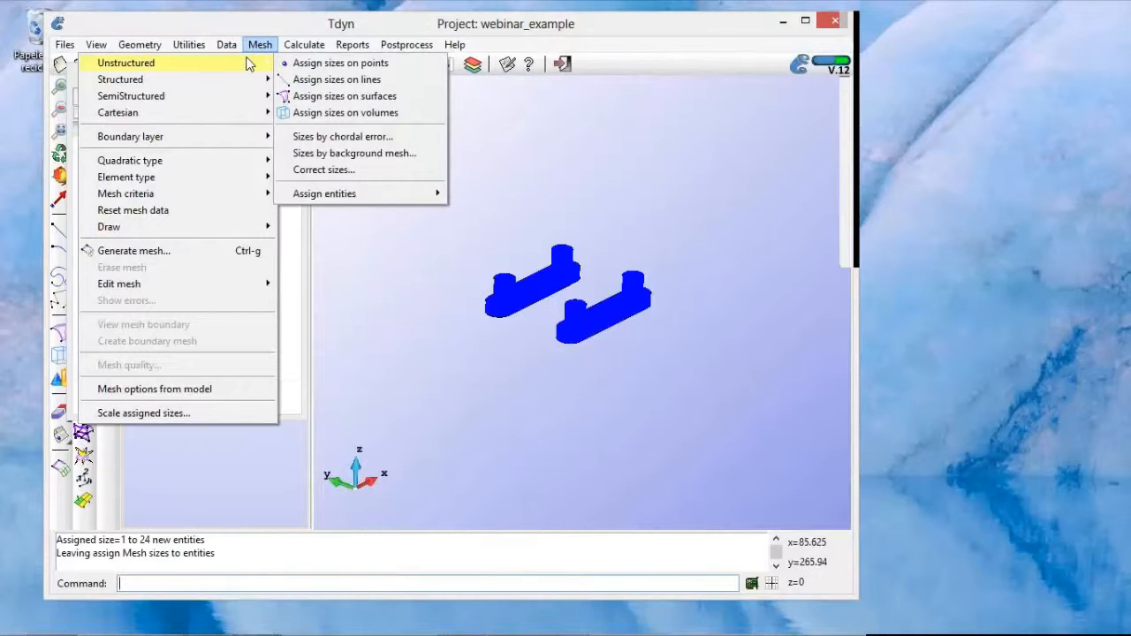
{"action": "left_click", "coordinate": [307, 81]}
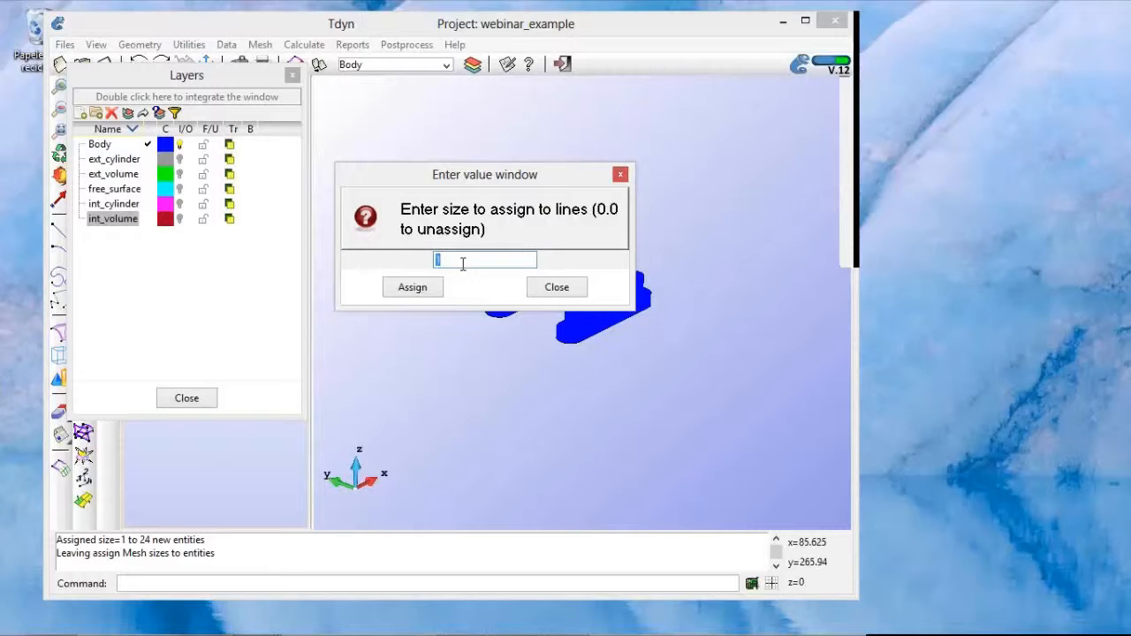
{"action": "left_click", "coordinate": [436, 288]}
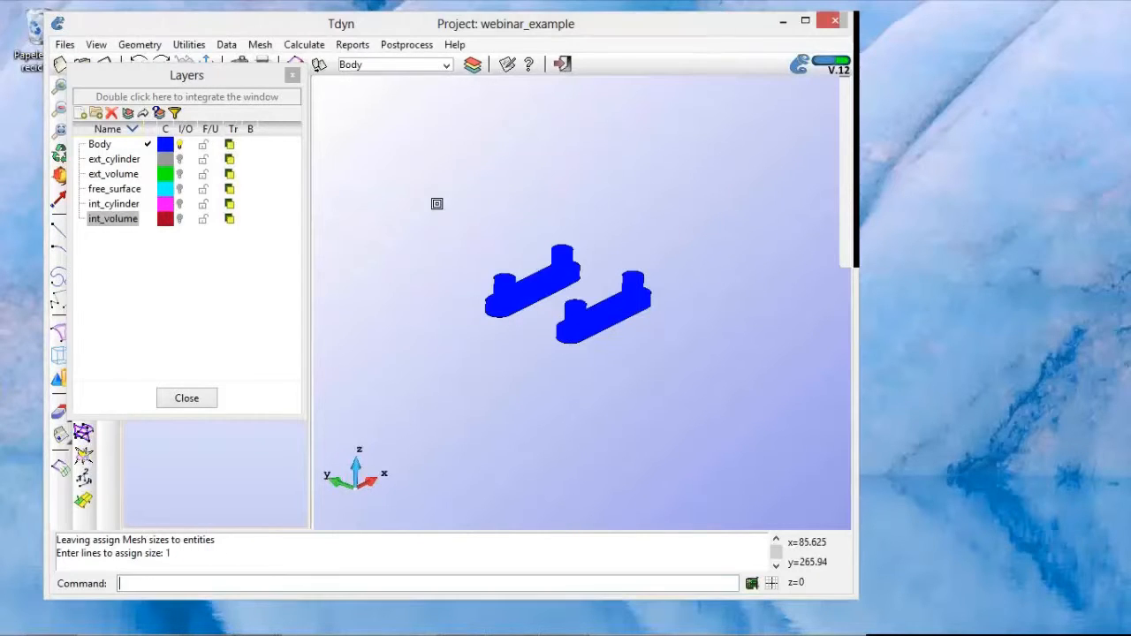
{"action": "left_click_drag", "start_coordinate": [430, 185], "coordinate": [705, 396]}
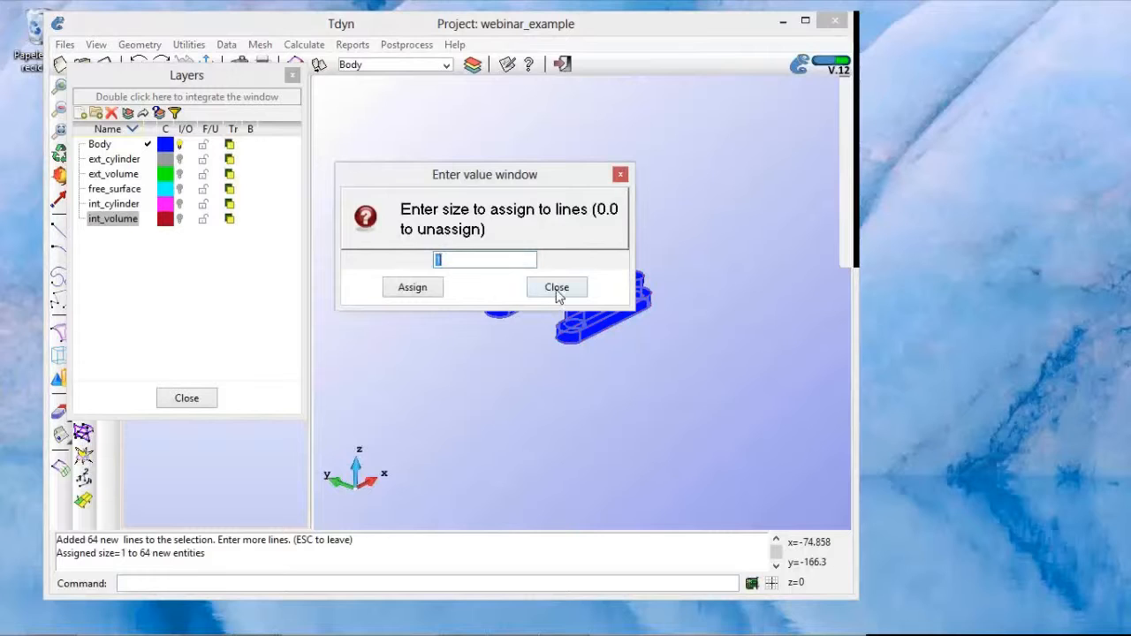
{"action": "left_click", "coordinate": [557, 296]}
Start an unstructured size assignment of 1 on points and select all points of the two floats and their columns
{"action": "scroll", "coordinate": [556, 281], "scroll_direction": "up", "scroll_amount": 3}
{"action": "right_click_drag", "start_coordinate": [574, 265], "coordinate": [592, 295], "text": "shift"}
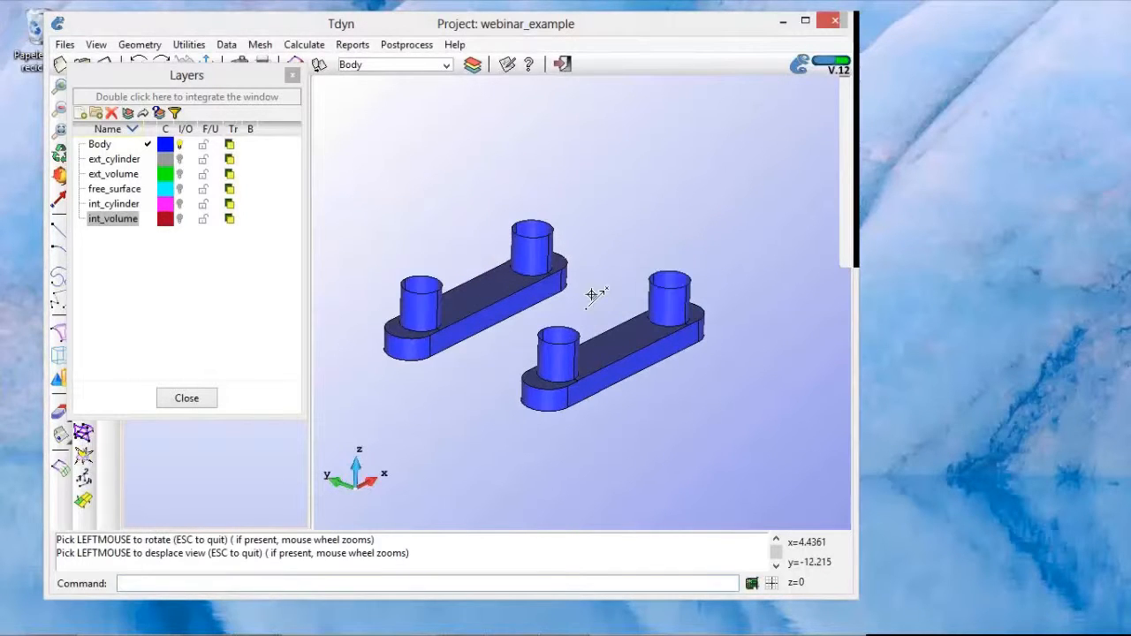
{"action": "left_click_drag", "start_coordinate": [244, 74], "coordinate": [242, 90]}
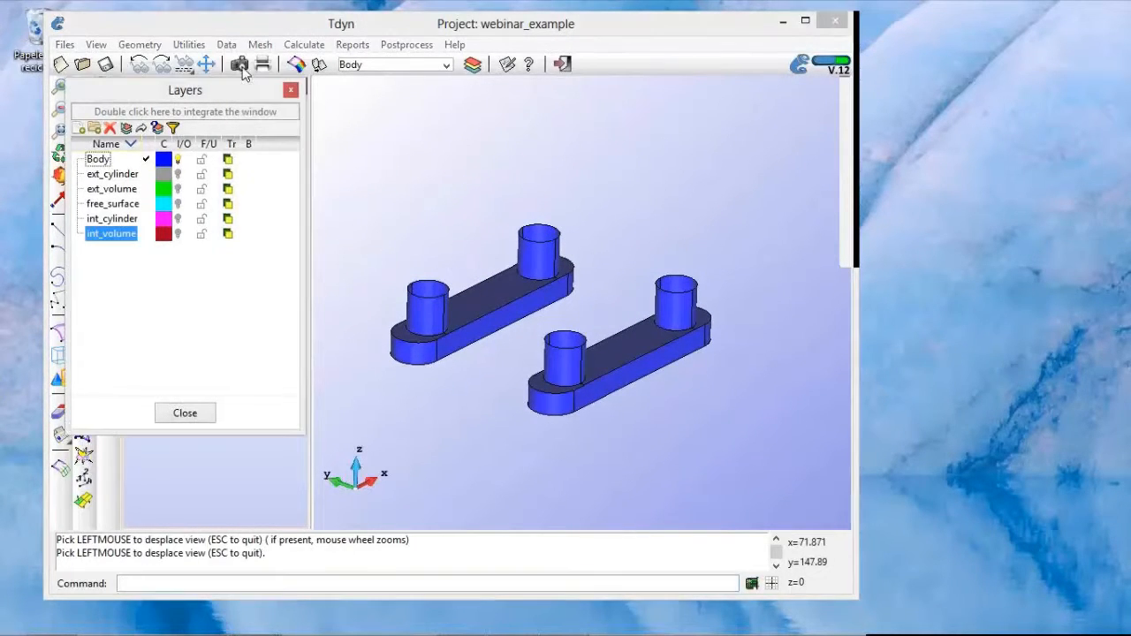
{"action": "left_click", "coordinate": [260, 45]}
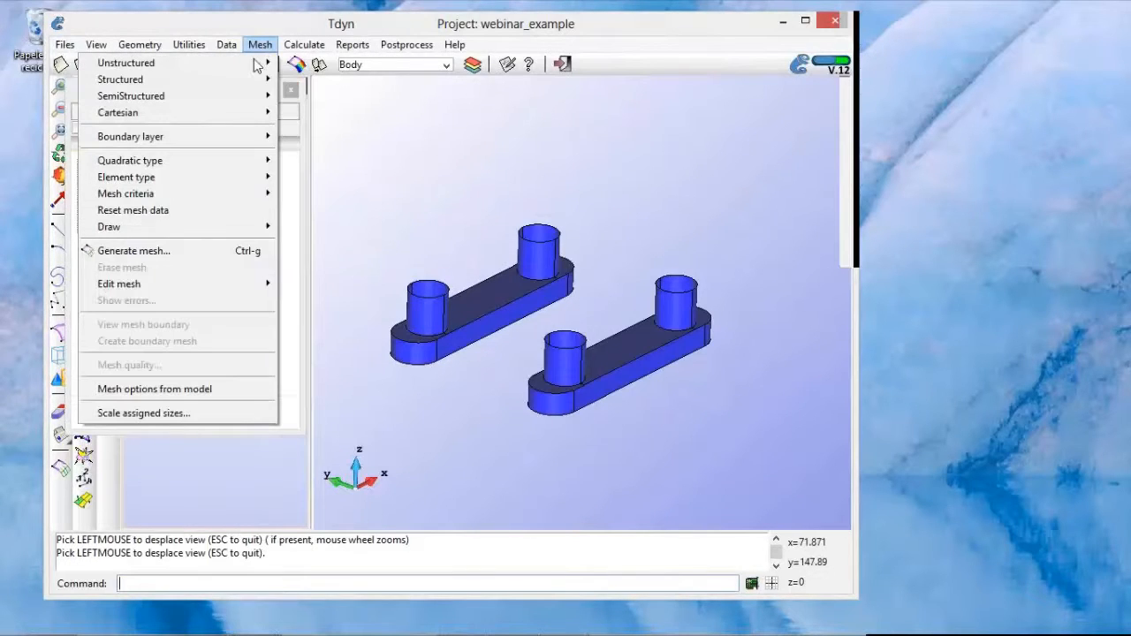
{"action": "mouse_move", "coordinate": [256, 64]}
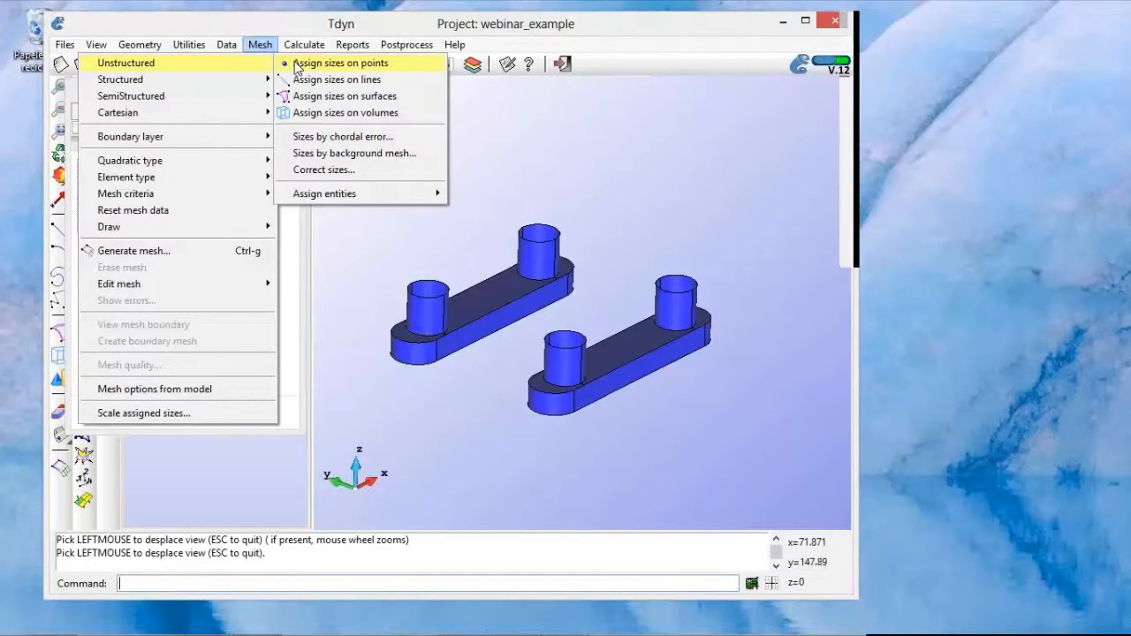
{"action": "left_click", "coordinate": [296, 64]}
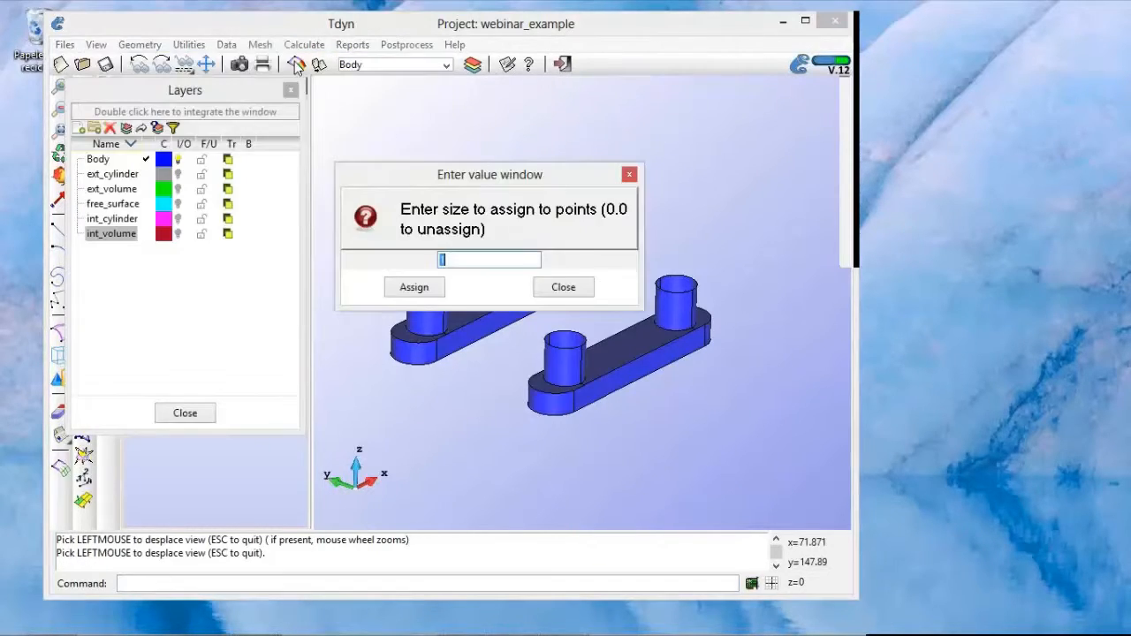
{"action": "left_click", "coordinate": [412, 288]}
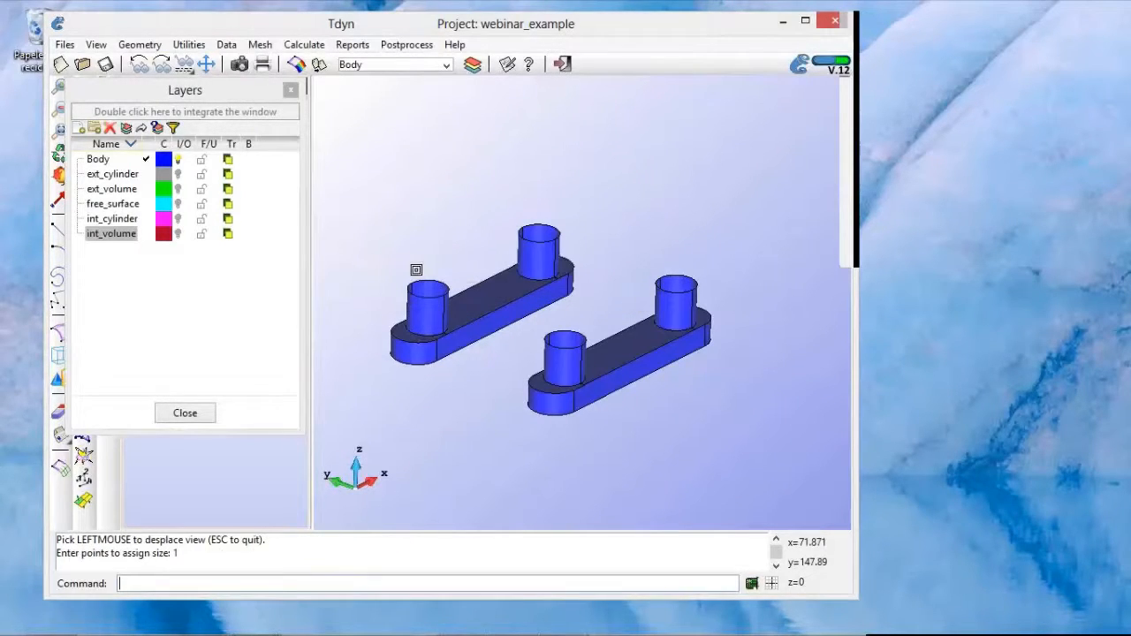
{"action": "left_click", "coordinate": [352, 148]}
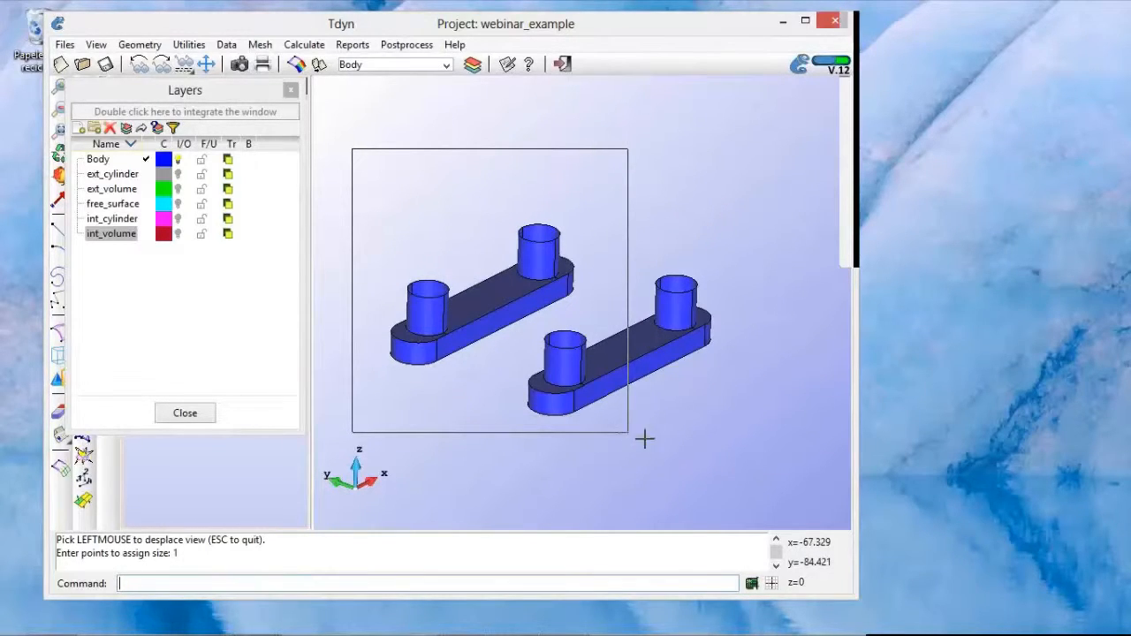
{"action": "left_click", "coordinate": [743, 480]}
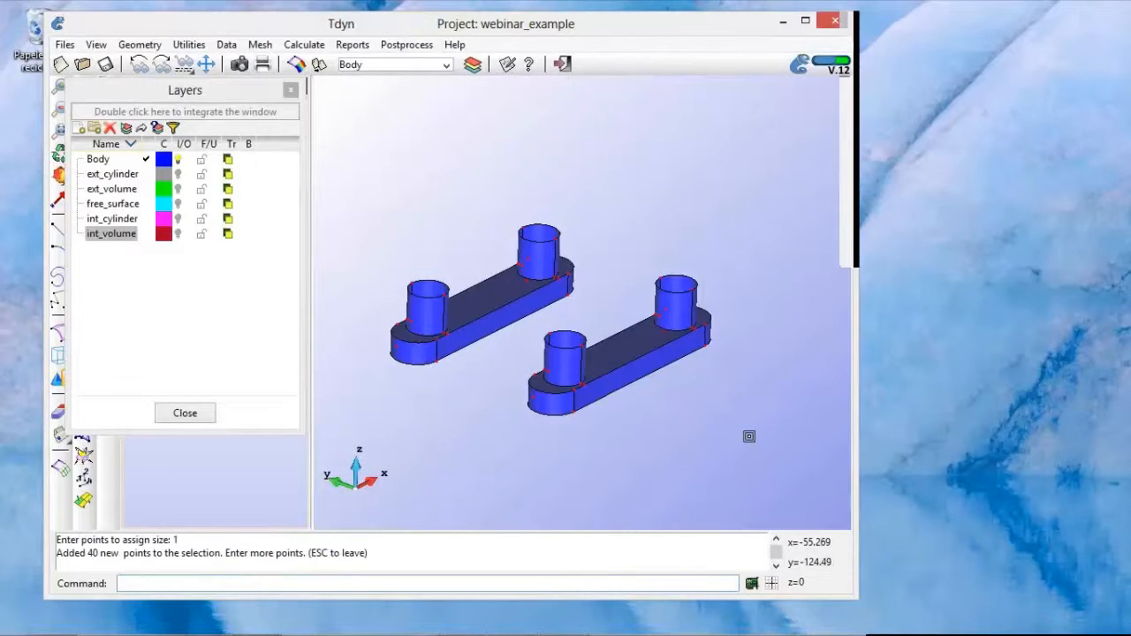
Switch the render mode to Normal and finish assigning the mesh size to the selected points
{"action": "right_click", "coordinate": [712, 385]}
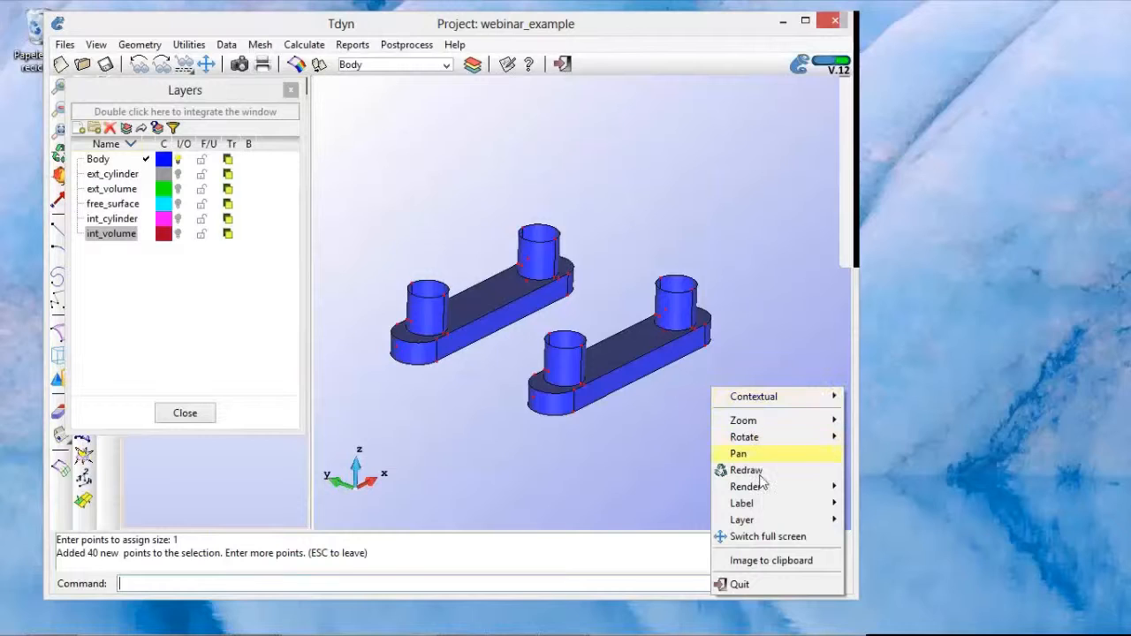
{"action": "mouse_move", "coordinate": [765, 491]}
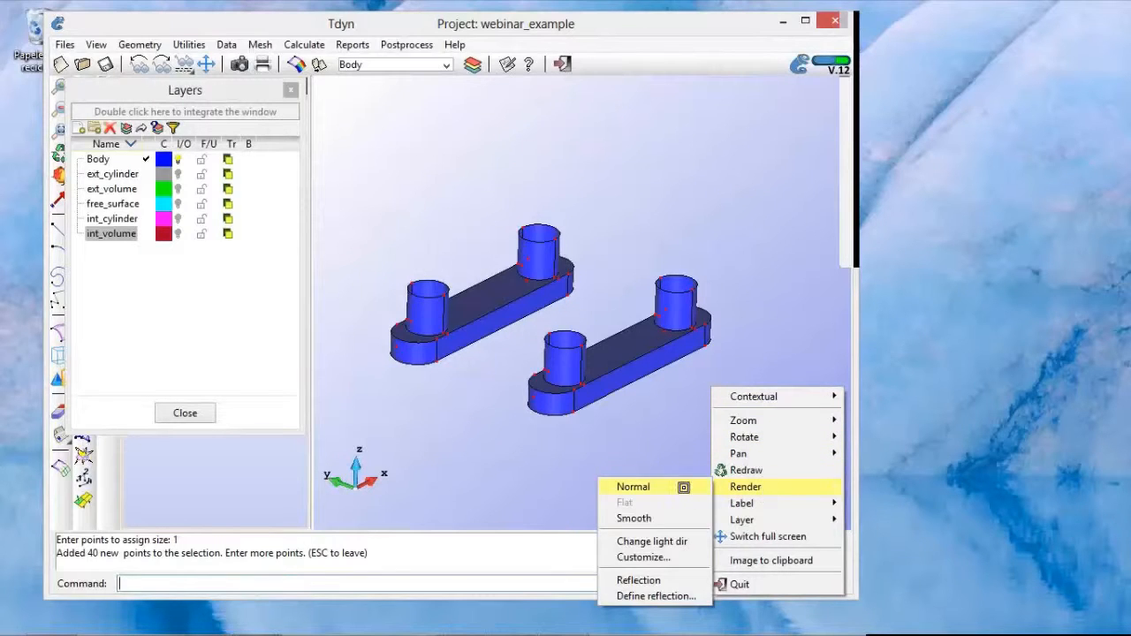
{"action": "left_click", "coordinate": [686, 492]}
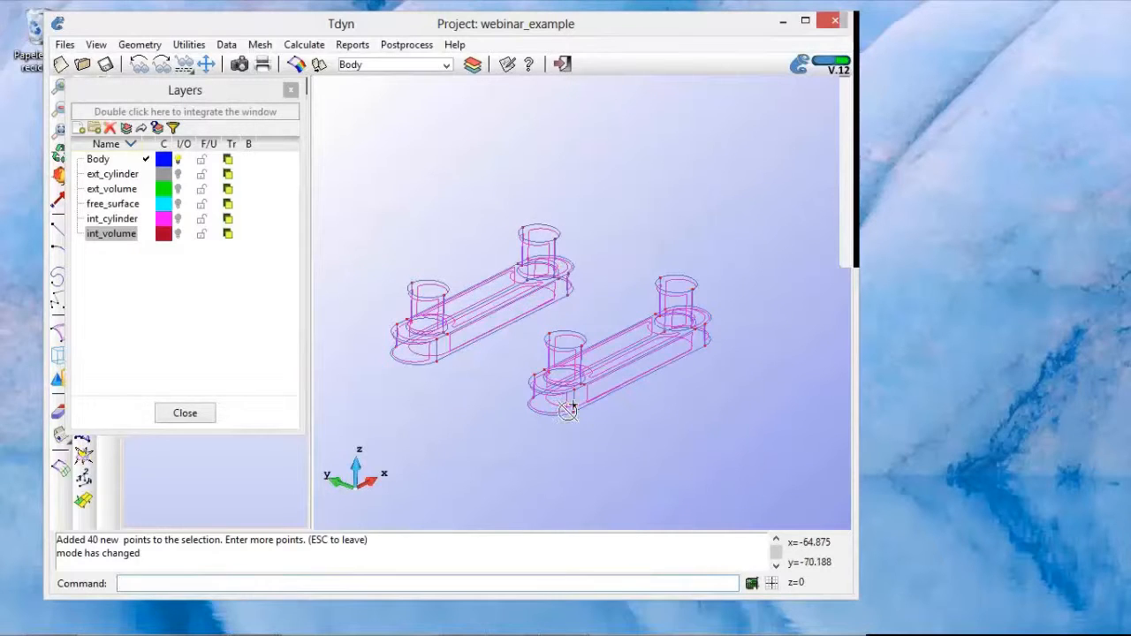
{"action": "scroll", "coordinate": [575, 404], "scroll_direction": "up", "scroll_amount": 3}
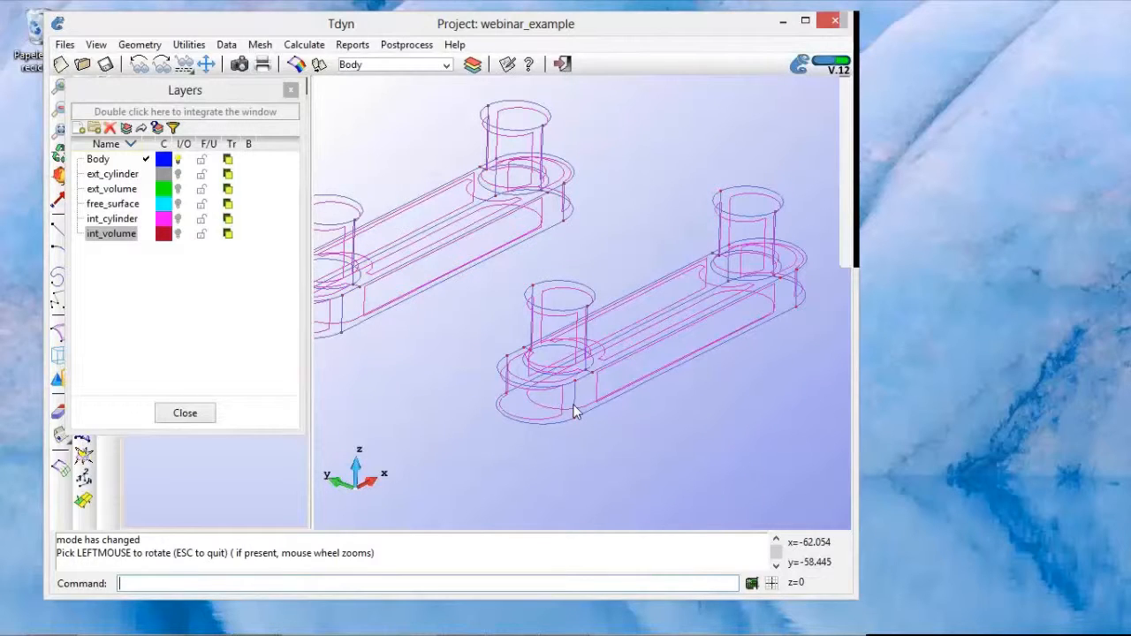
{"action": "key", "text": "Escape"}
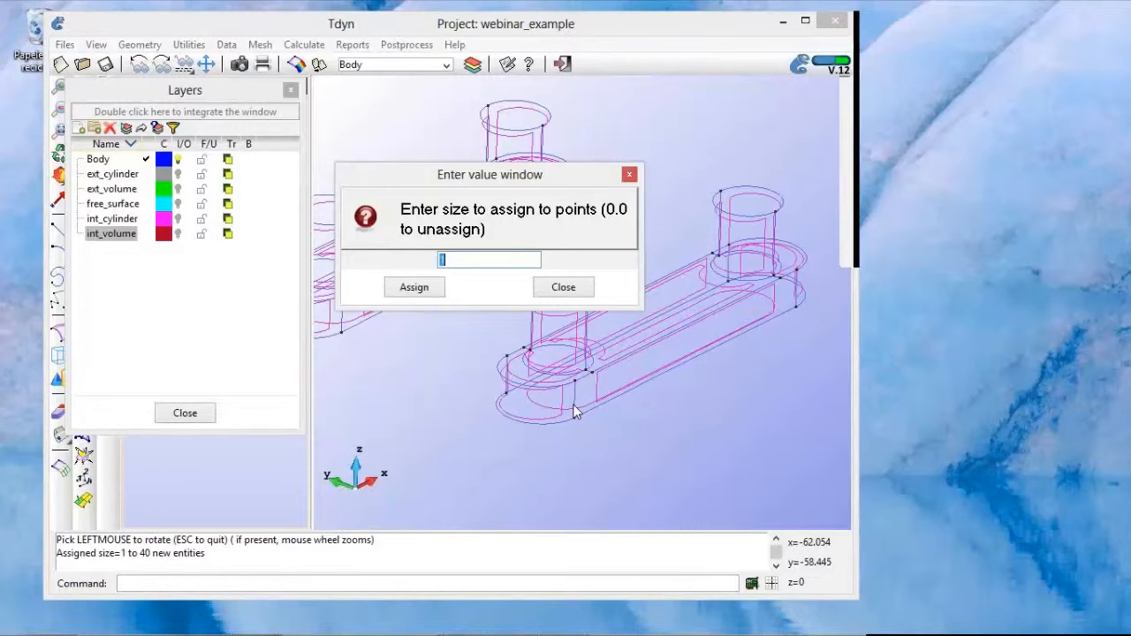
{"action": "left_click", "coordinate": [561, 289]}
Turn off the Body layer and turn on the int_cylinder and int_volume layers
{"action": "scroll", "coordinate": [553, 294], "scroll_direction": "down", "scroll_amount": 3}
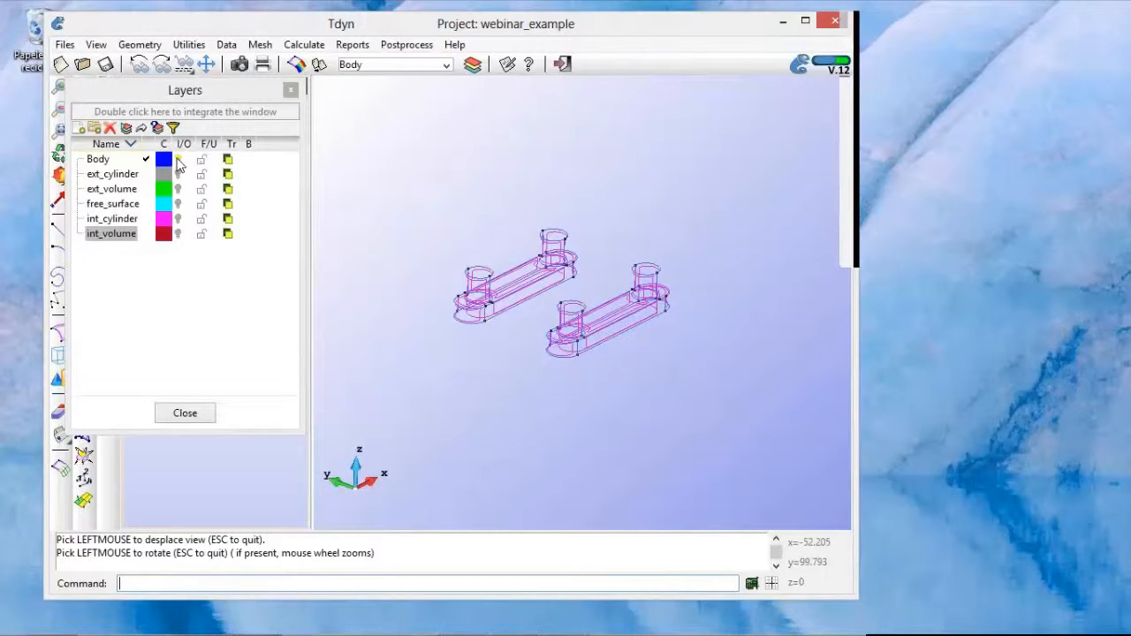
{"action": "left_click", "coordinate": [178, 160]}
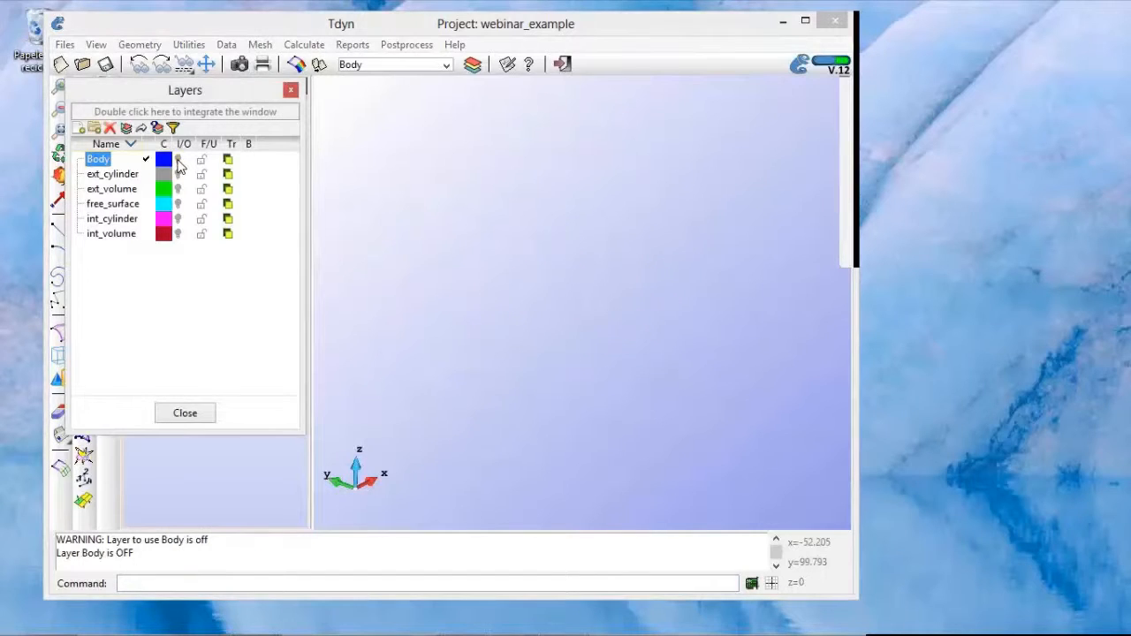
{"action": "left_click", "coordinate": [178, 220]}
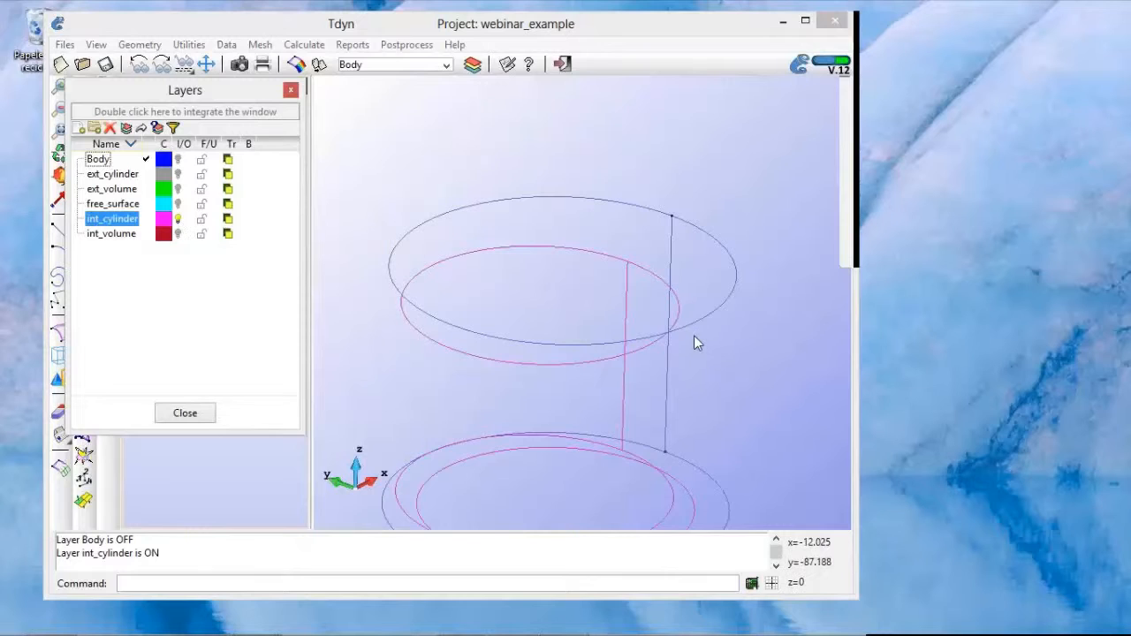
{"action": "middle_click_drag", "start_coordinate": [644, 327], "coordinate": [642, 336]}
{"action": "scroll", "coordinate": [641, 337], "scroll_direction": "down", "scroll_amount": 2}
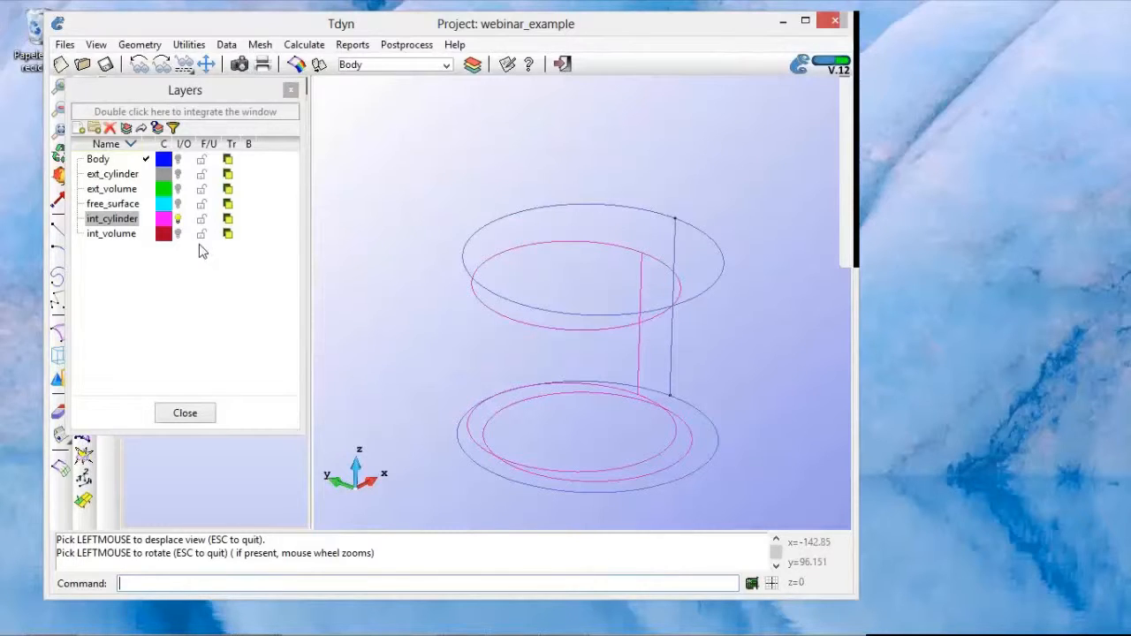
{"action": "left_click", "coordinate": [177, 234]}
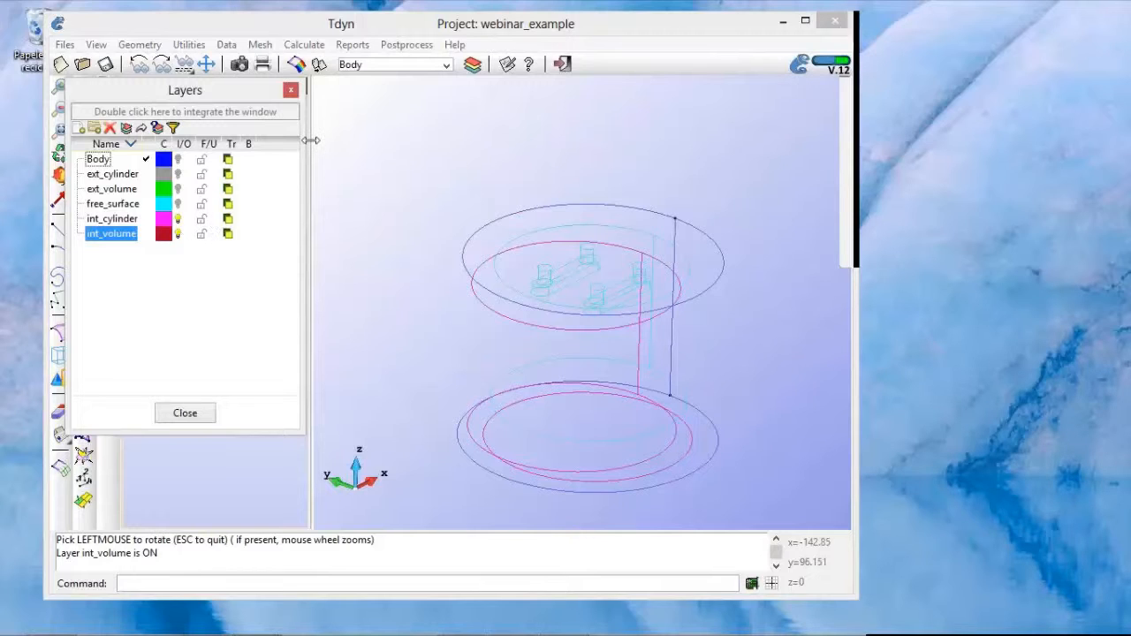
Assign an unstructured mesh size of 7 to the interior volume that encloses the floats
{"action": "left_click", "coordinate": [262, 45]}
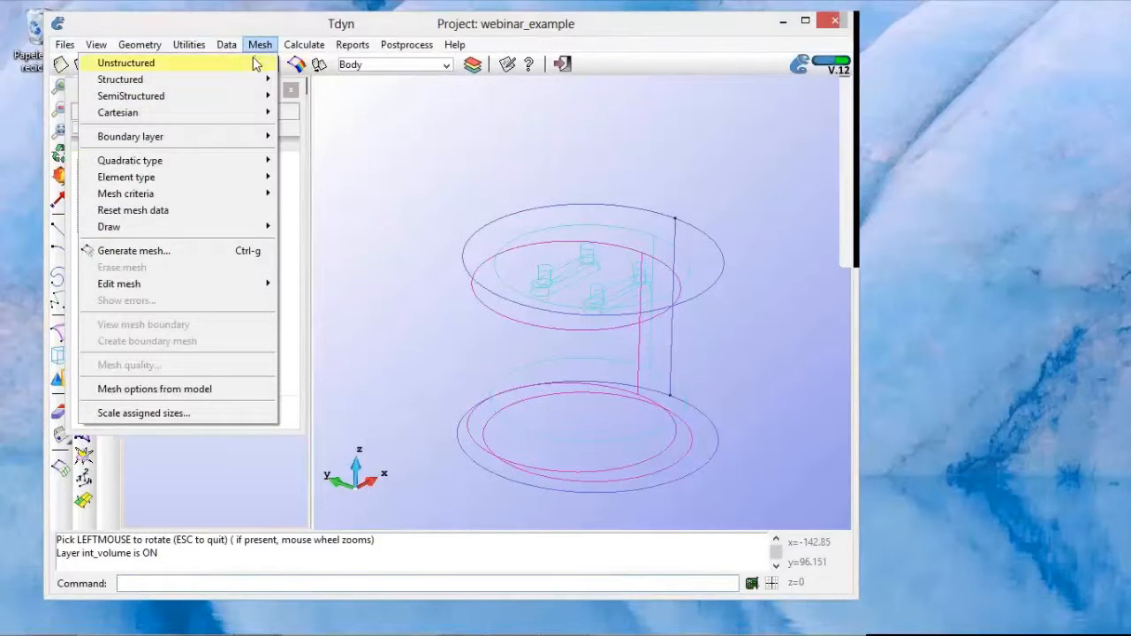
{"action": "mouse_move", "coordinate": [256, 64]}
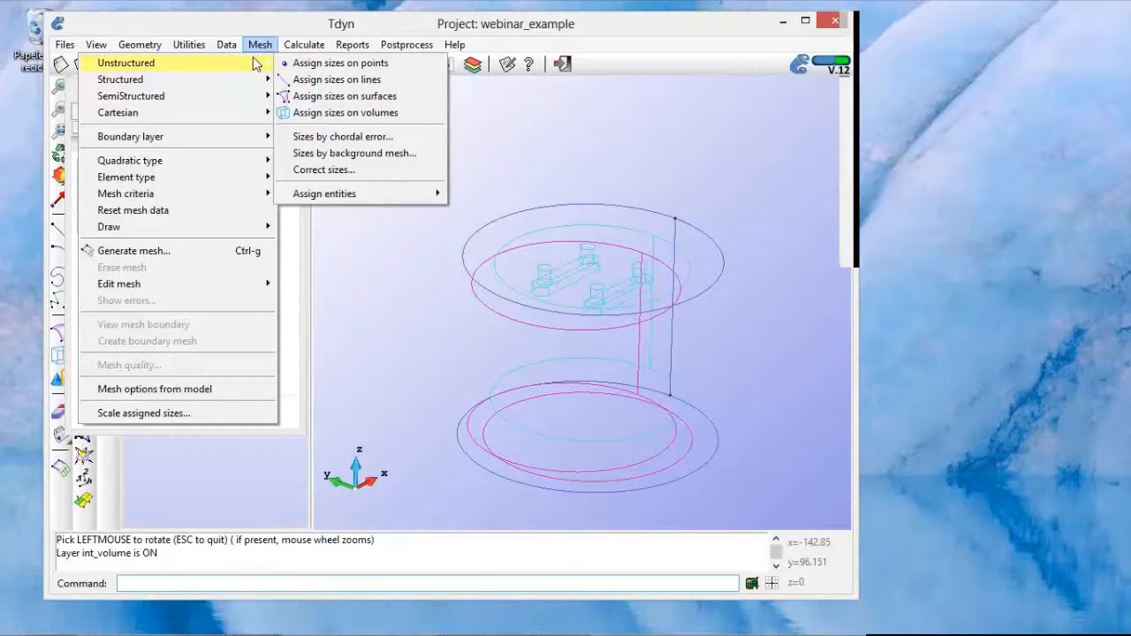
{"action": "left_click", "coordinate": [323, 113]}
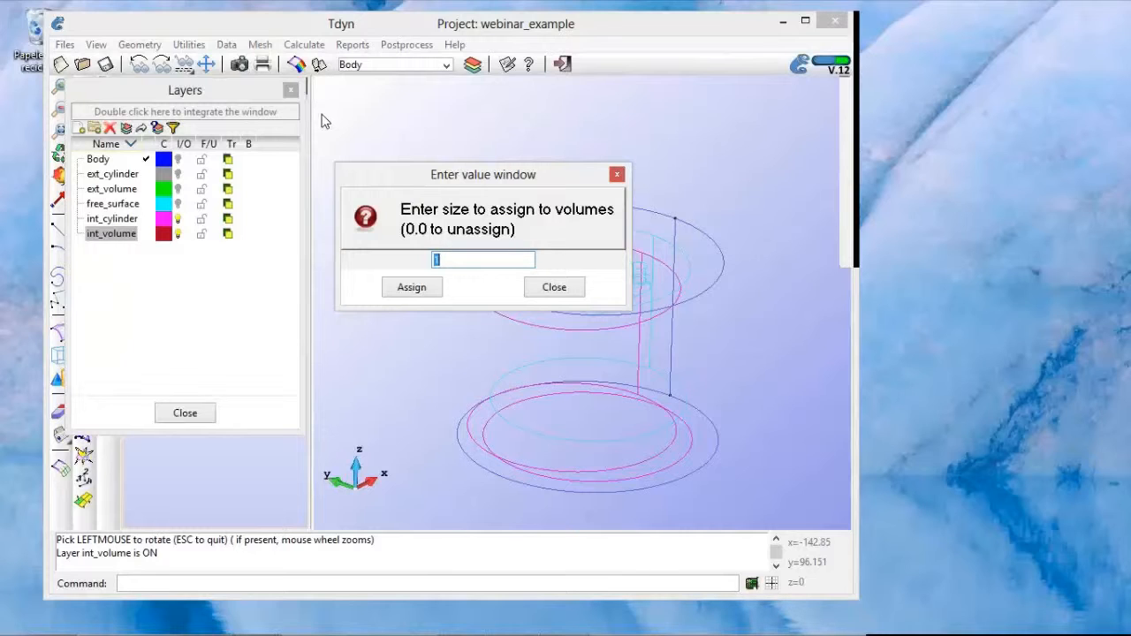
{"action": "type", "text": "7"}
{"action": "left_click", "coordinate": [412, 288]}
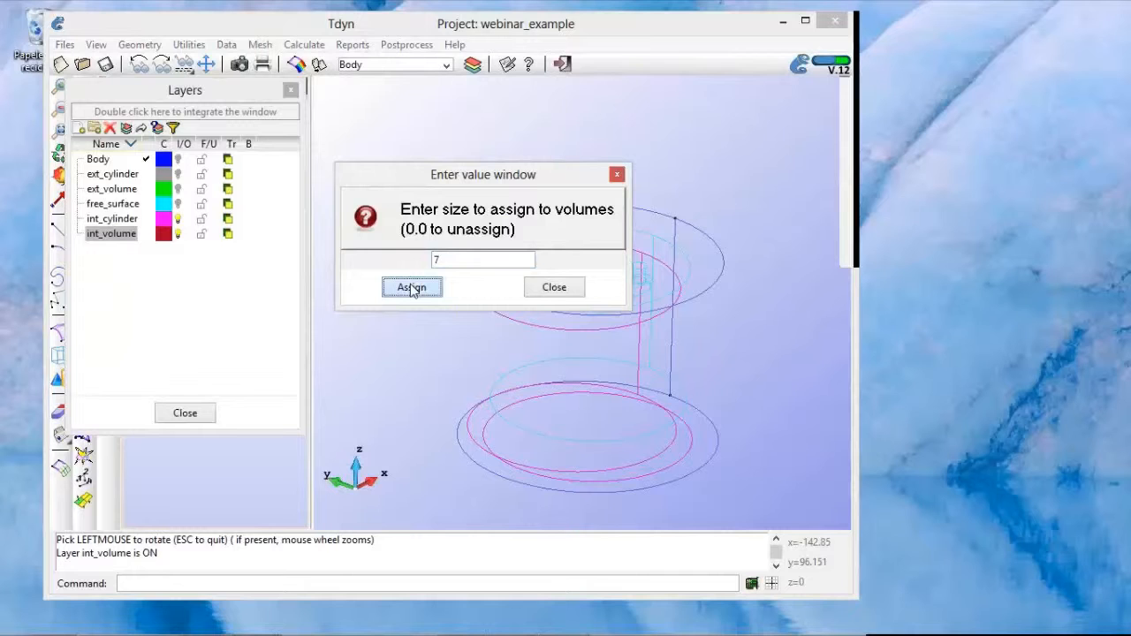
{"action": "left_click", "coordinate": [411, 288]}
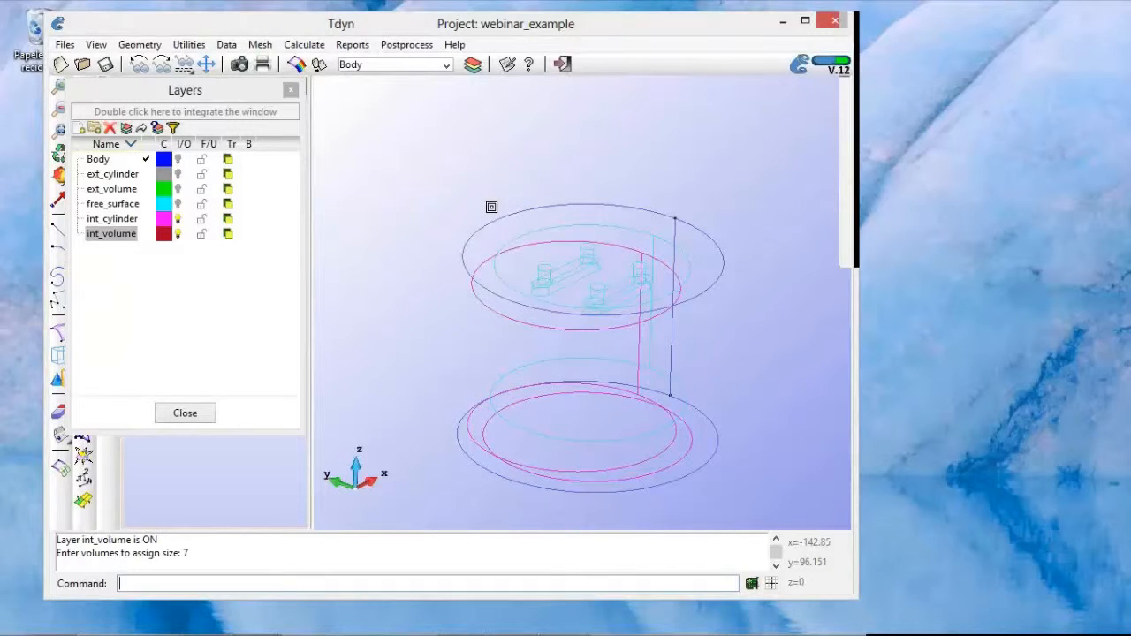
{"action": "left_click", "coordinate": [577, 312]}
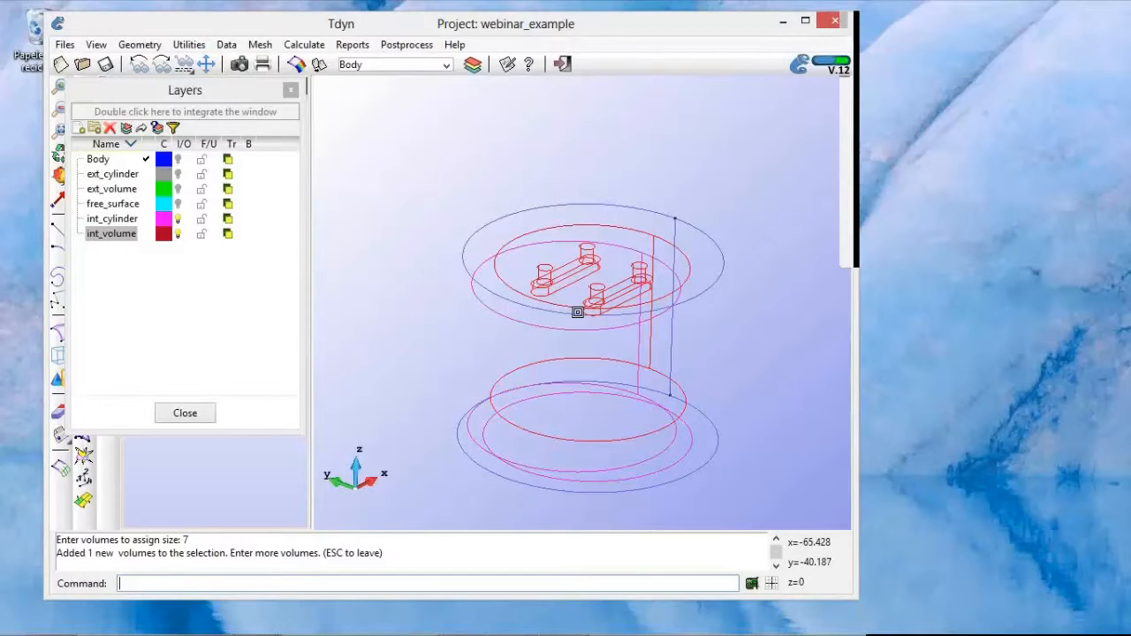
{"action": "key", "text": "Escape"}
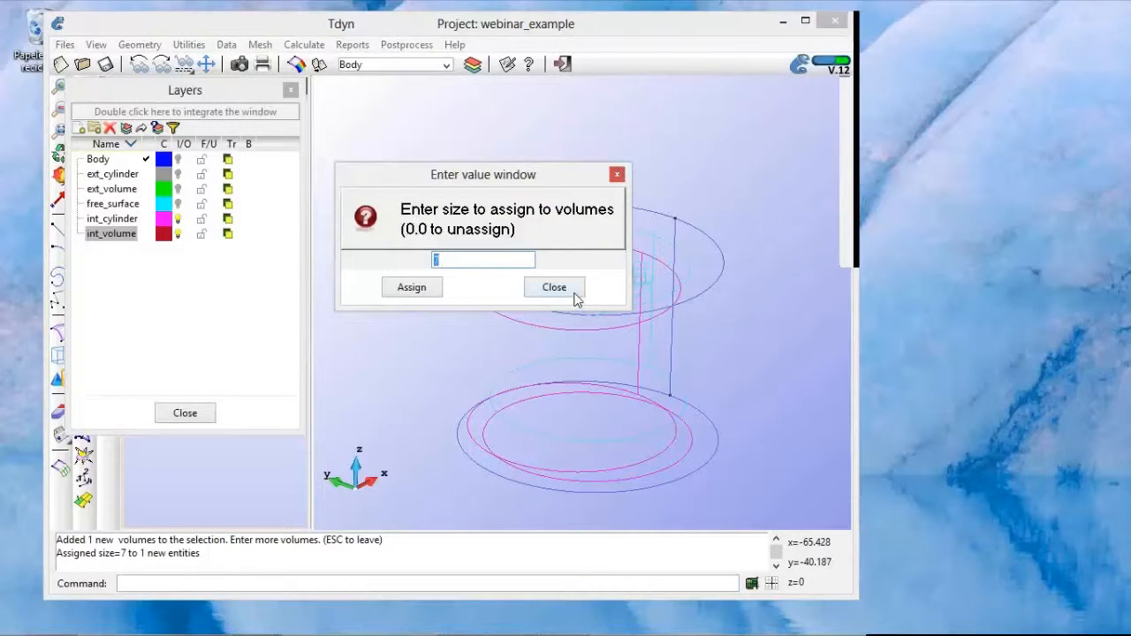
{"action": "left_click", "coordinate": [573, 293]}
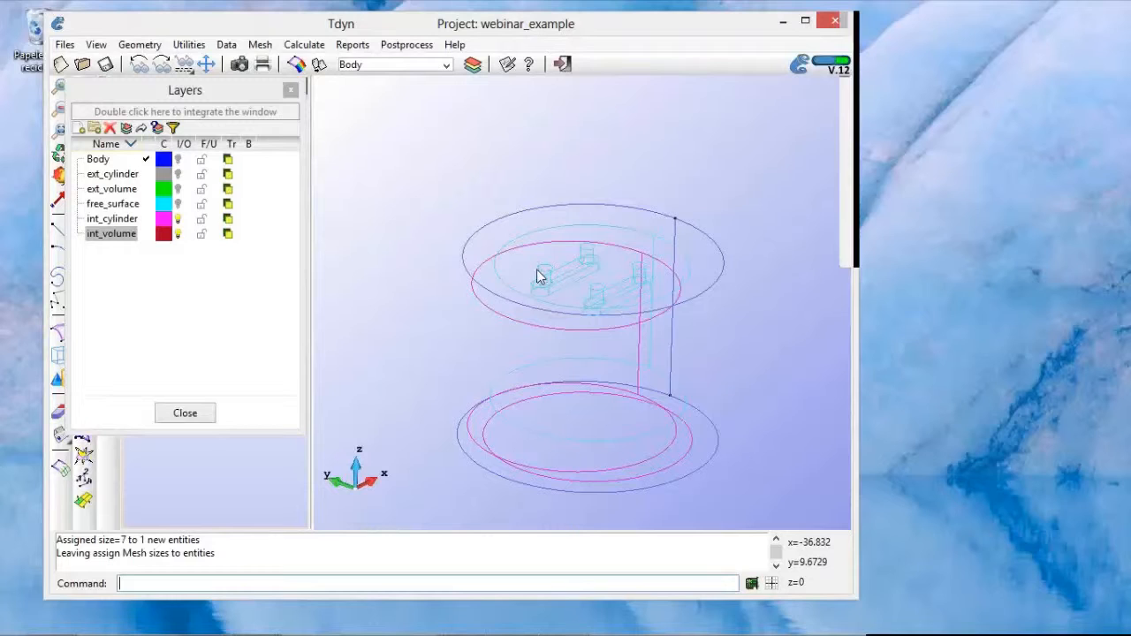
Assign an unstructured mesh size of 7 to the side and bottom surfaces of the interior cylinder
{"action": "left_click", "coordinate": [268, 48]}
{"action": "mouse_move", "coordinate": [241, 68]}
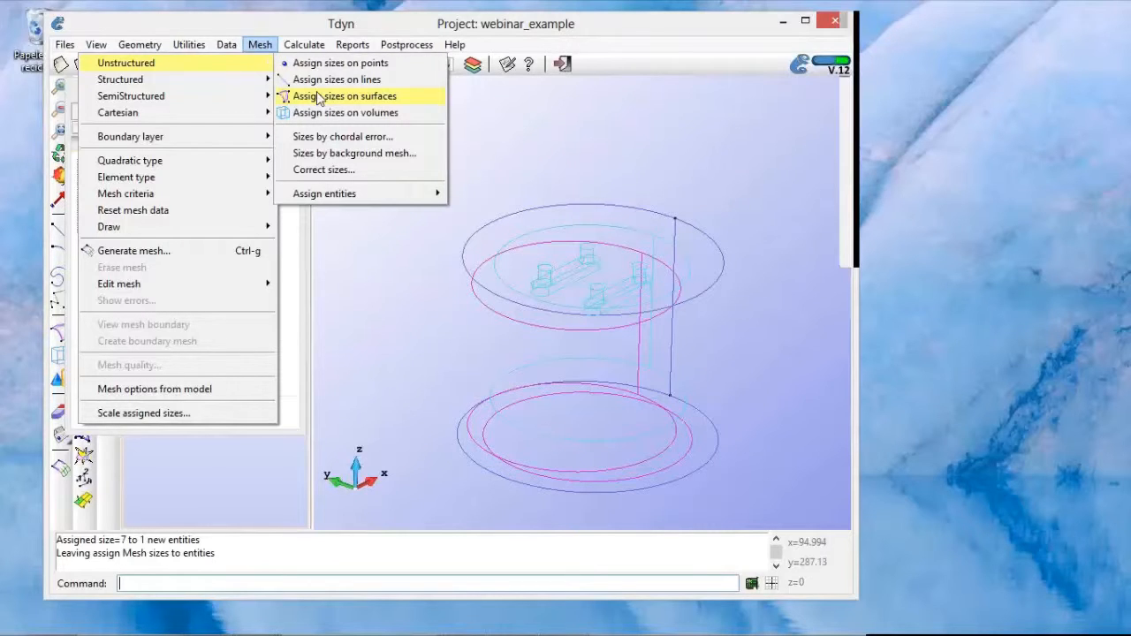
{"action": "left_click", "coordinate": [318, 97]}
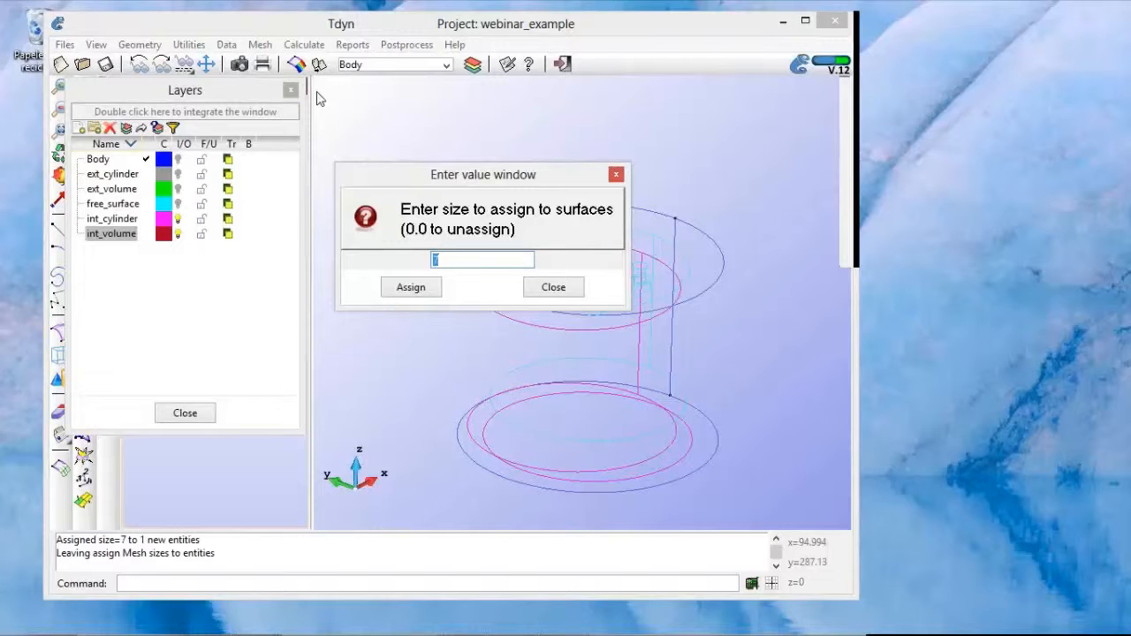
{"action": "left_click", "coordinate": [439, 260]}
{"action": "left_click", "coordinate": [415, 291]}
{"action": "left_click", "coordinate": [440, 204]}
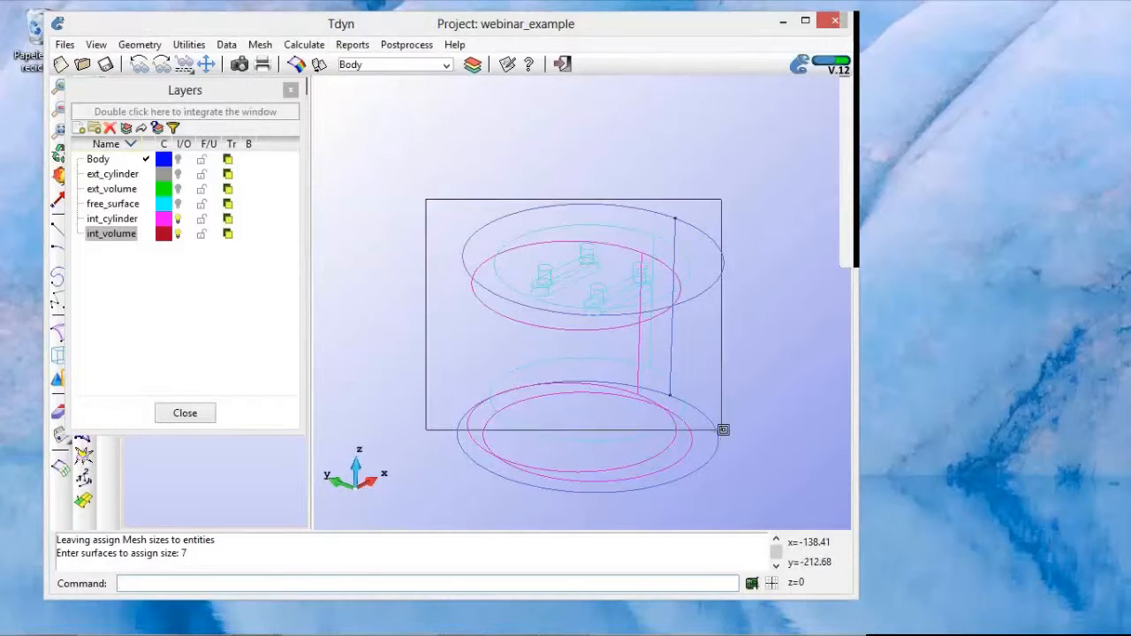
{"action": "left_click", "coordinate": [722, 430]}
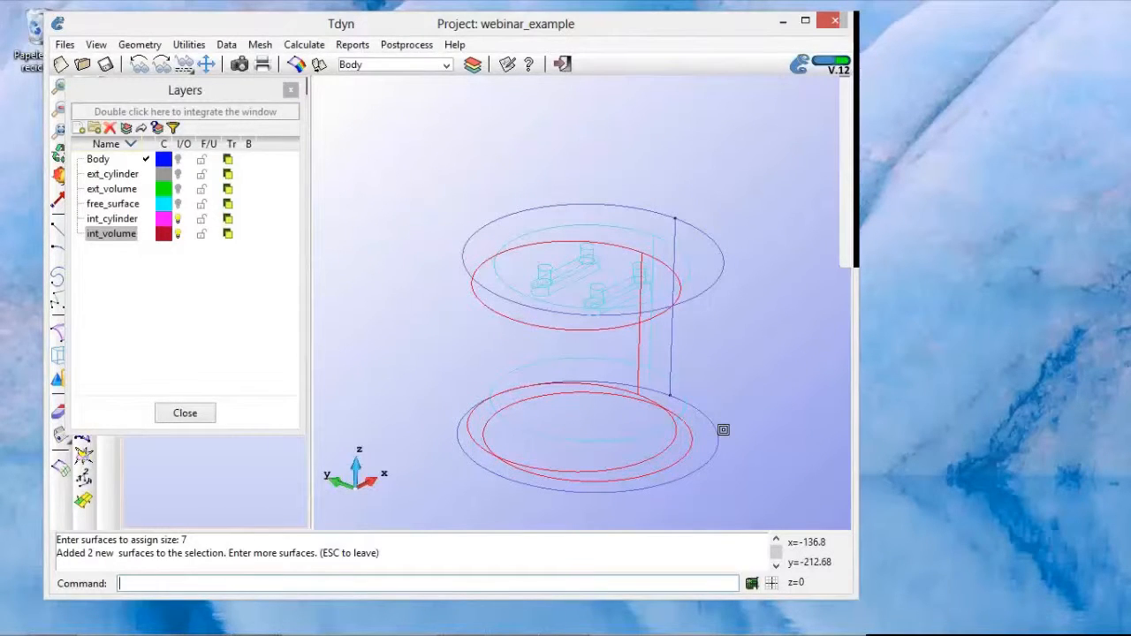
{"action": "key", "text": "Escape"}
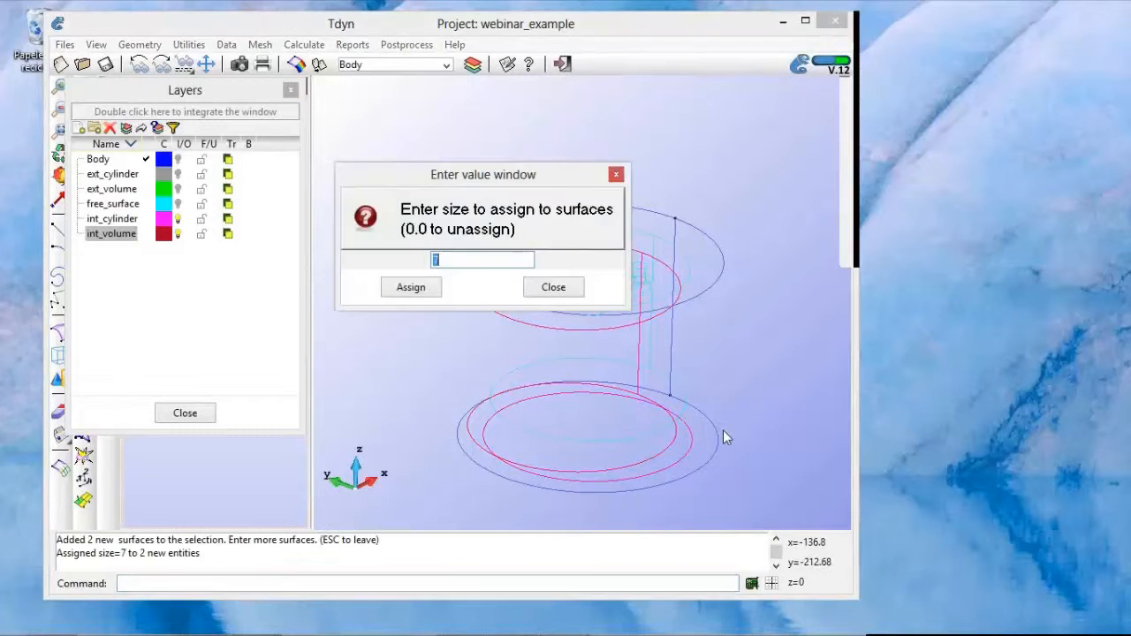
{"action": "left_click", "coordinate": [551, 288]}
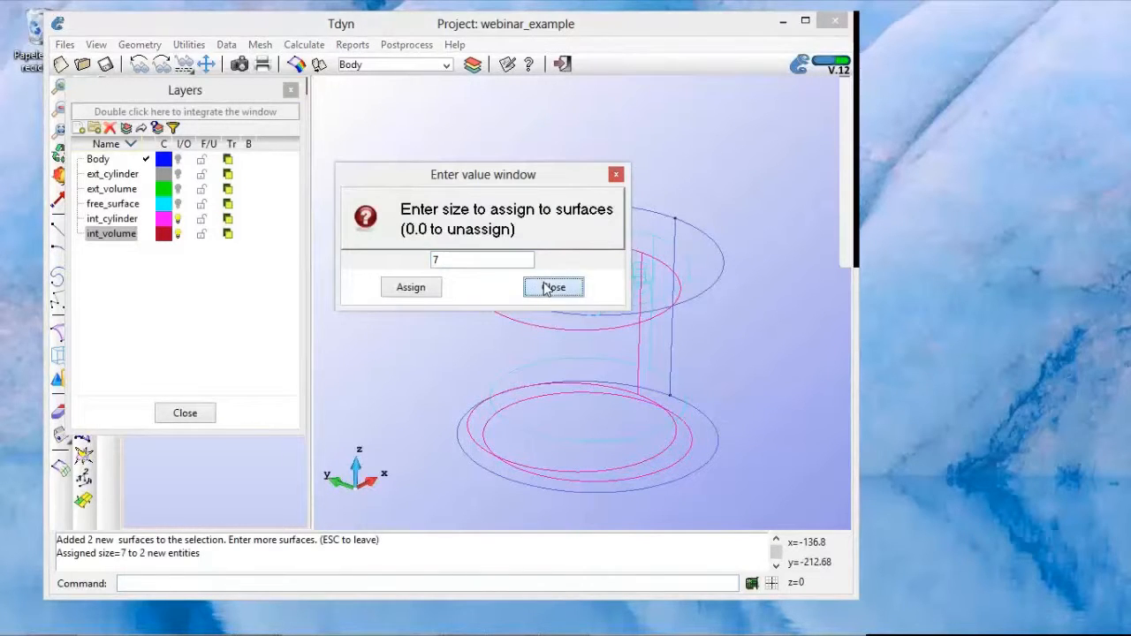
Assign an unstructured mesh size of 7 to the circular edges and vertical line of the interior cylinder
{"action": "left_click", "coordinate": [256, 46]}
{"action": "mouse_move", "coordinate": [265, 64]}
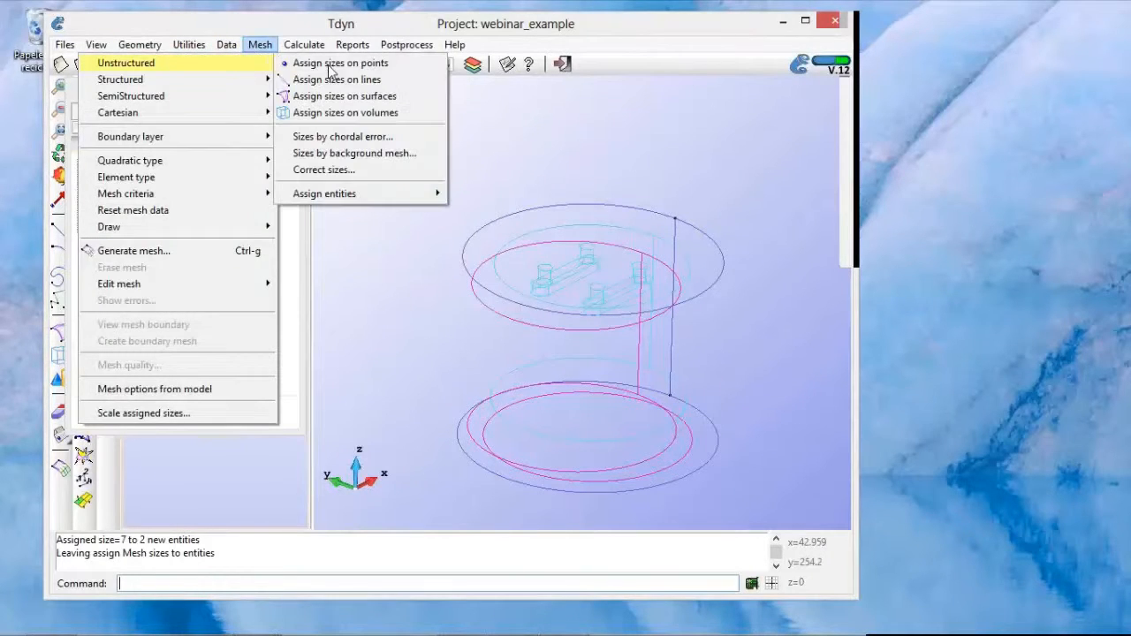
{"action": "left_click", "coordinate": [354, 82]}
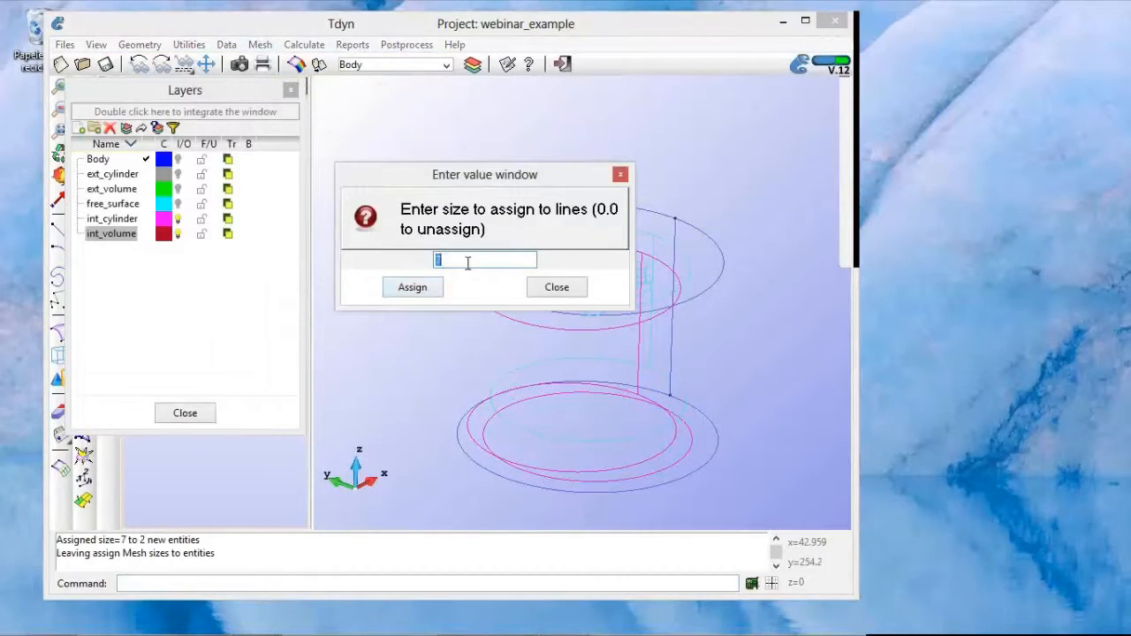
{"action": "left_click", "coordinate": [464, 262]}
{"action": "left_click", "coordinate": [433, 288]}
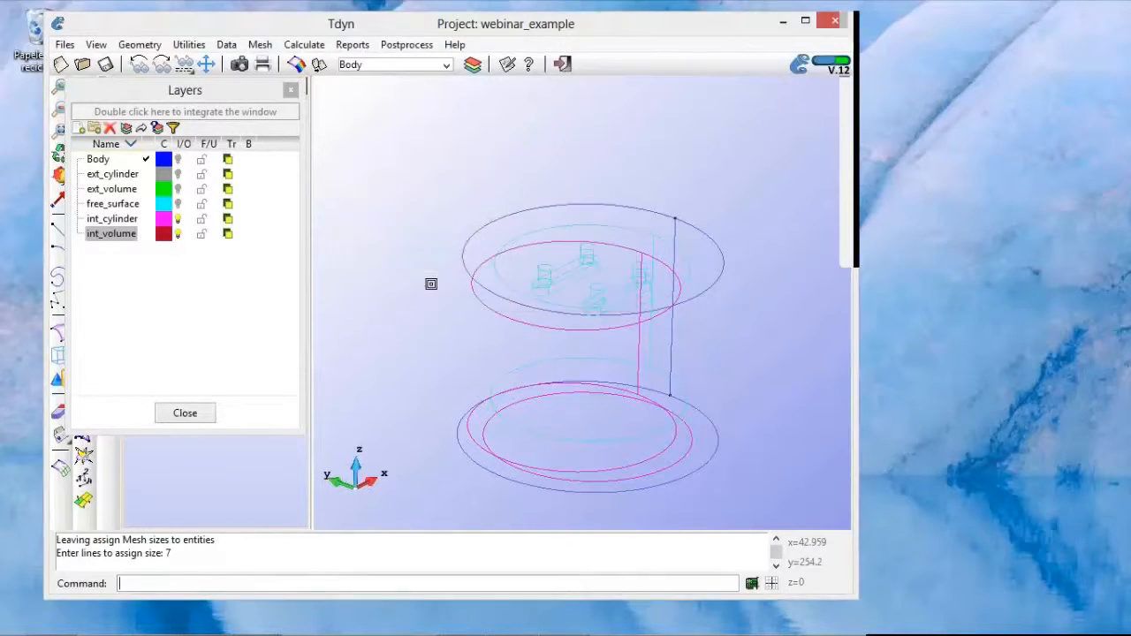
{"action": "left_click", "coordinate": [597, 190]}
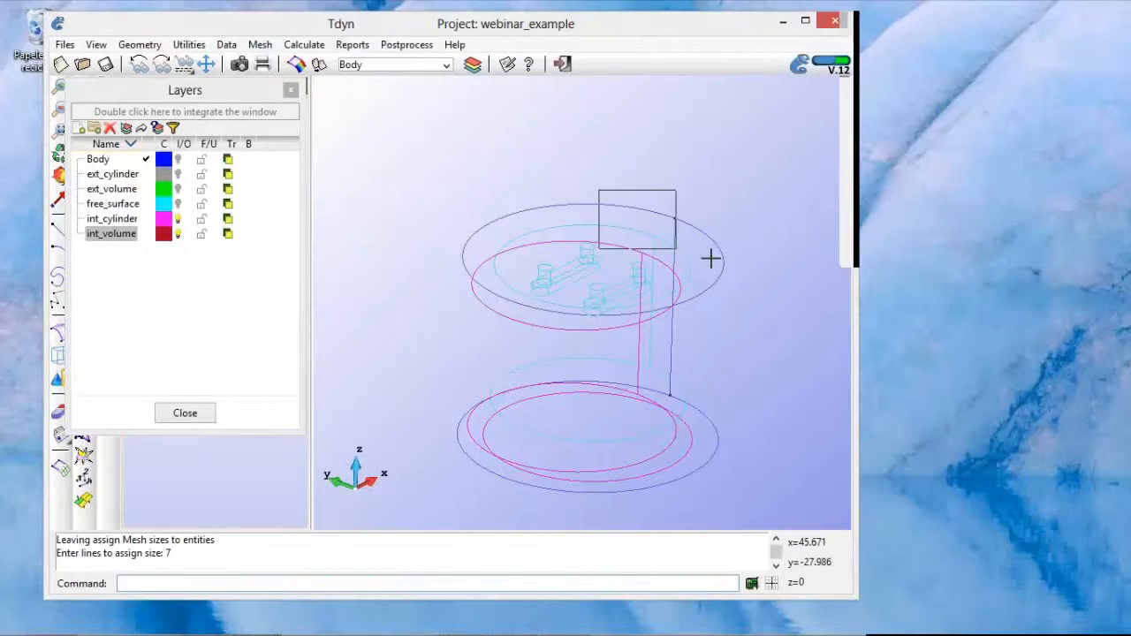
{"action": "left_click", "coordinate": [716, 433]}
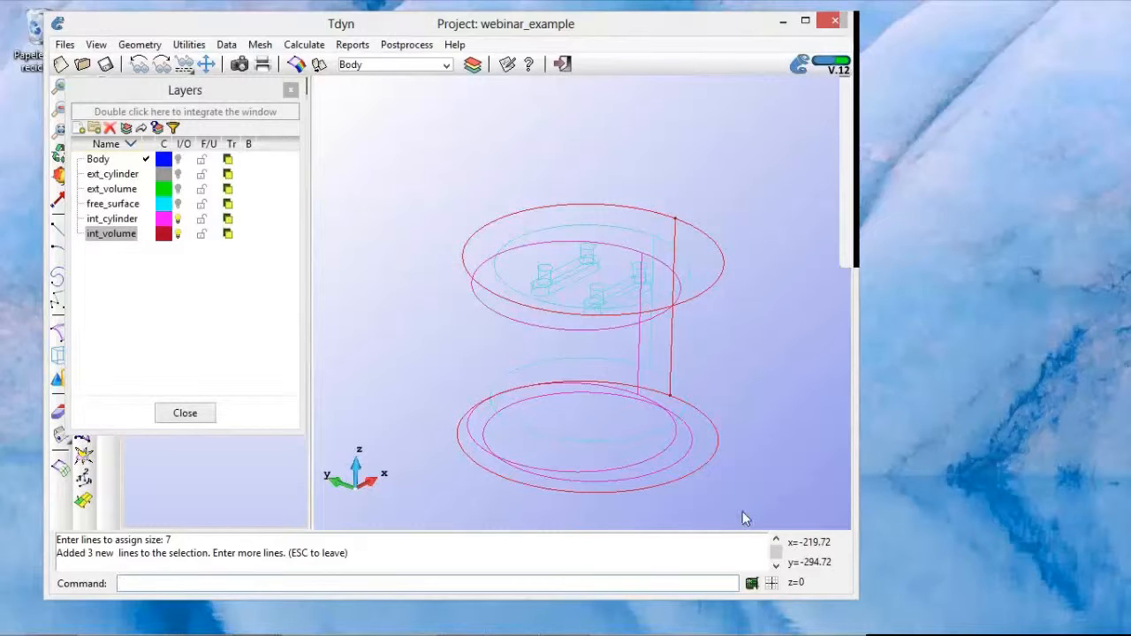
{"action": "key", "text": "Escape"}
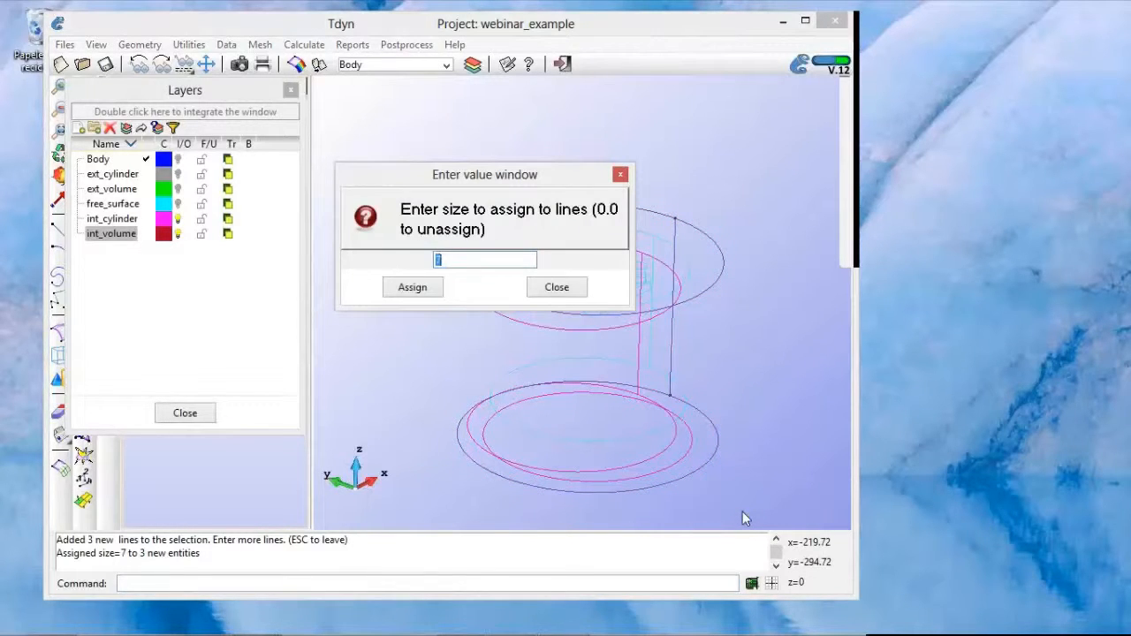
{"action": "left_click", "coordinate": [573, 292]}
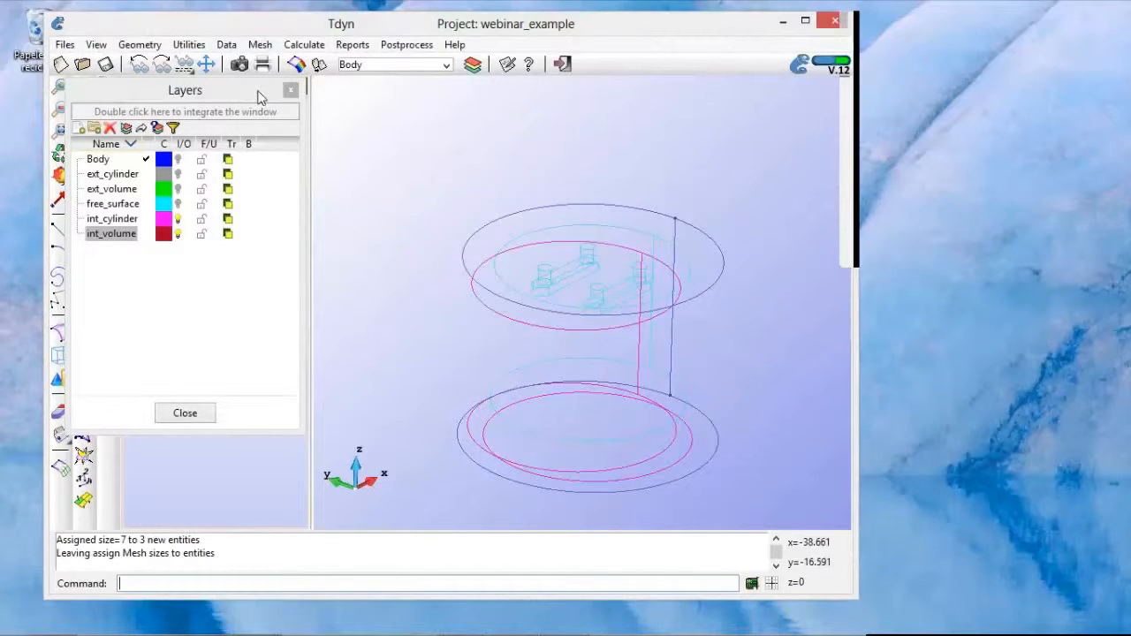
Assign an unstructured mesh size of 7 to the two end points of the interior cylinder's vertical line
{"action": "left_click", "coordinate": [259, 46]}
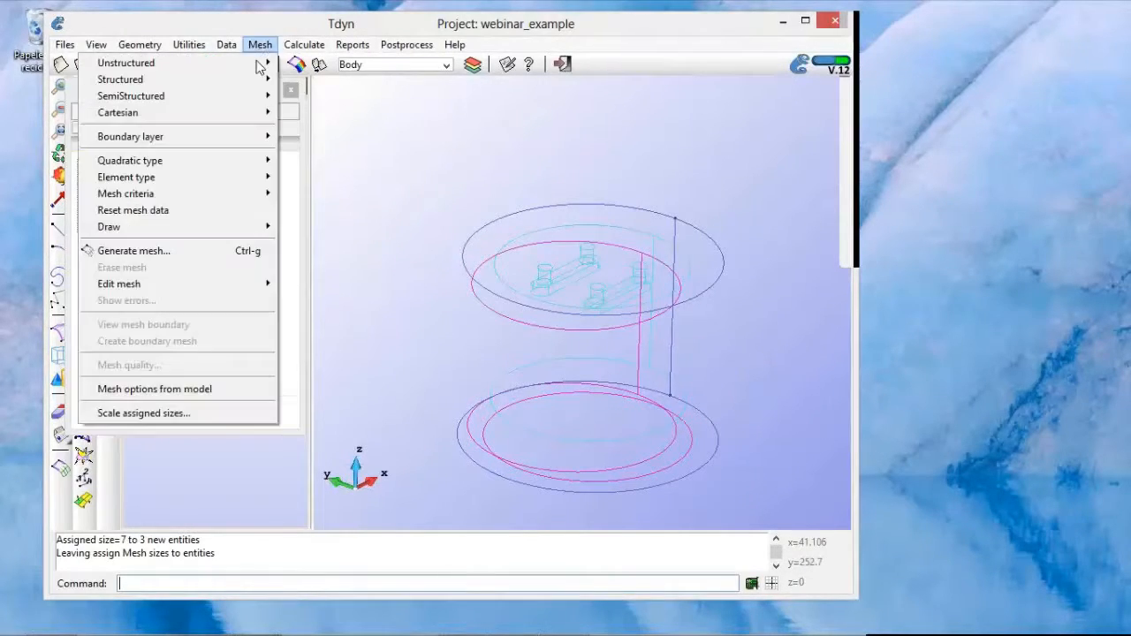
{"action": "mouse_move", "coordinate": [262, 67]}
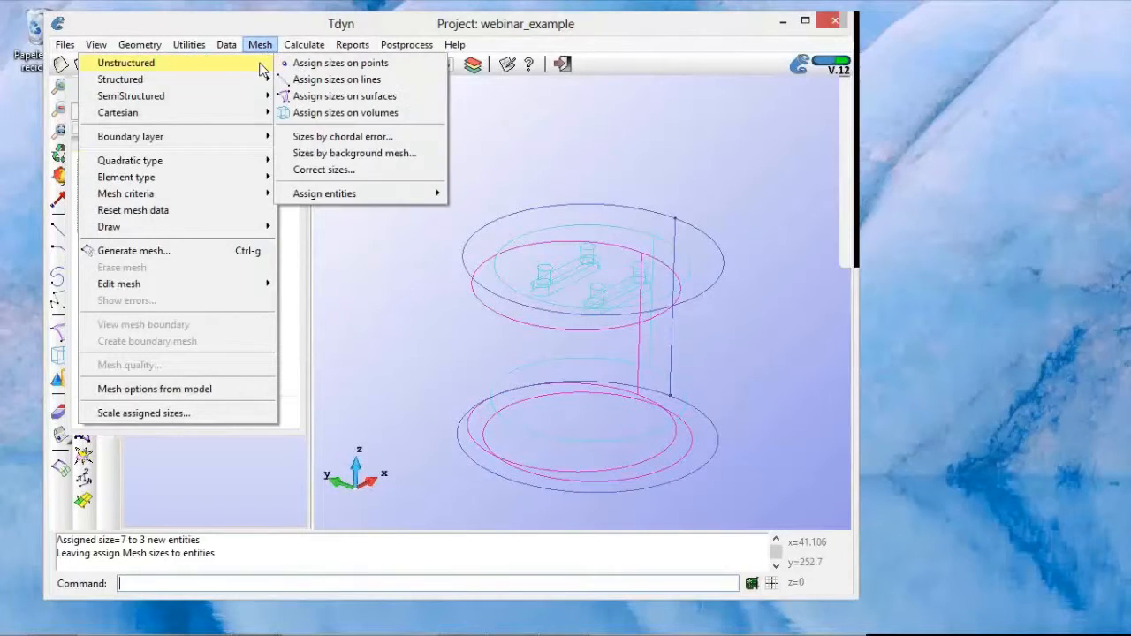
{"action": "left_click", "coordinate": [316, 66]}
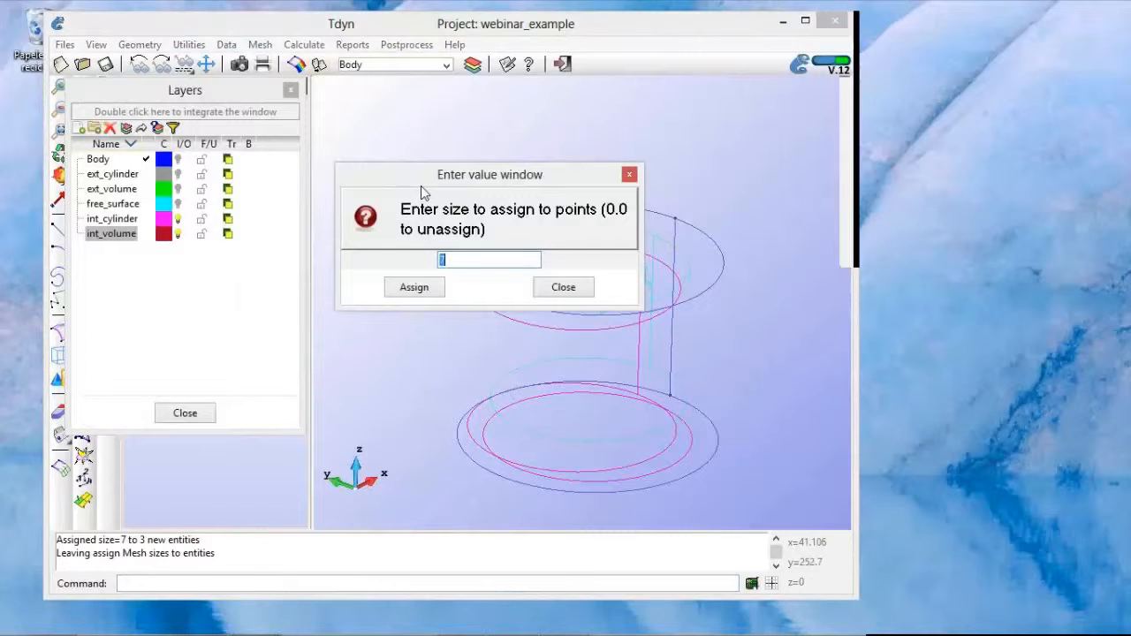
{"action": "left_click", "coordinate": [414, 287]}
{"action": "left_click_drag", "start_coordinate": [585, 168], "coordinate": [716, 353]}
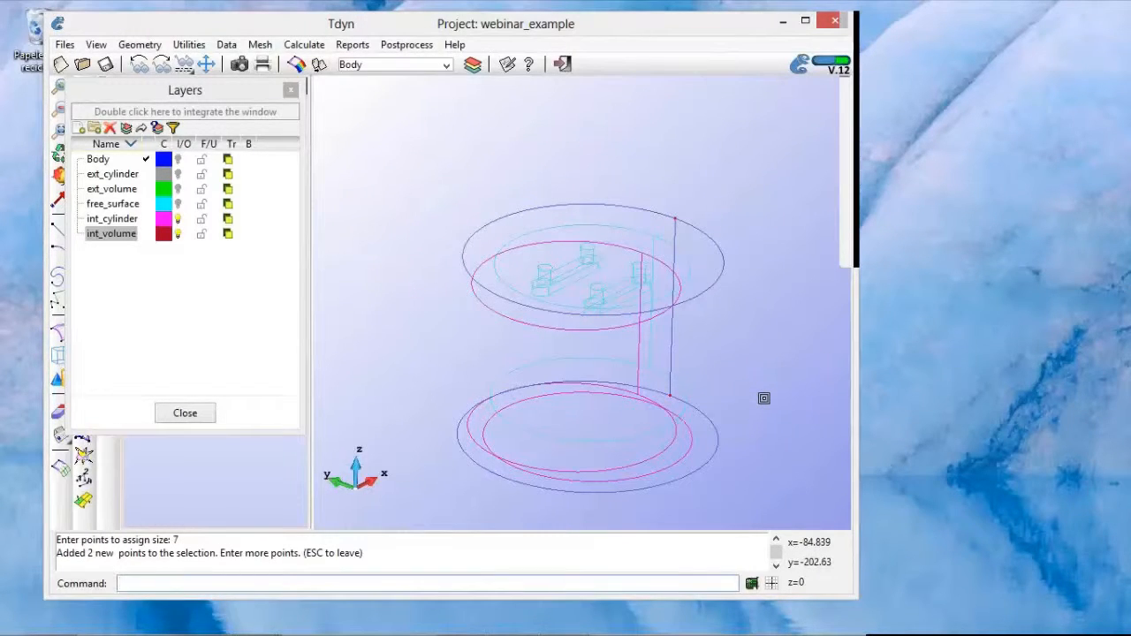
{"action": "key", "text": "Escape"}
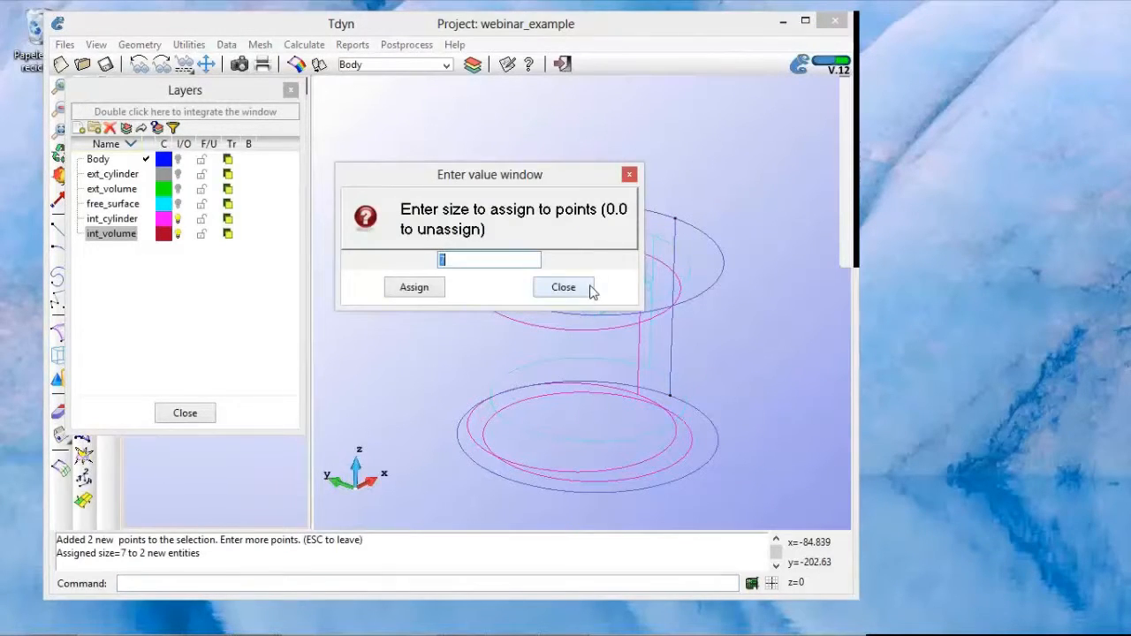
{"action": "left_click", "coordinate": [563, 287]}
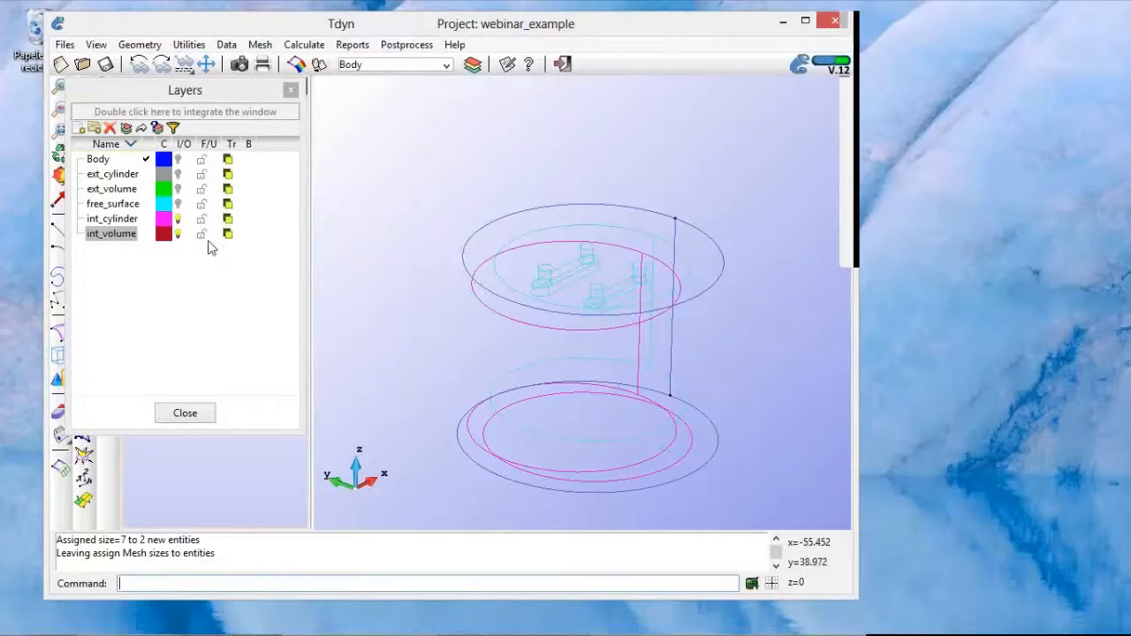
Turn on the free_surface layer and turn off the int_cylinder and int_volume layers
{"action": "left_click", "coordinate": [178, 204]}
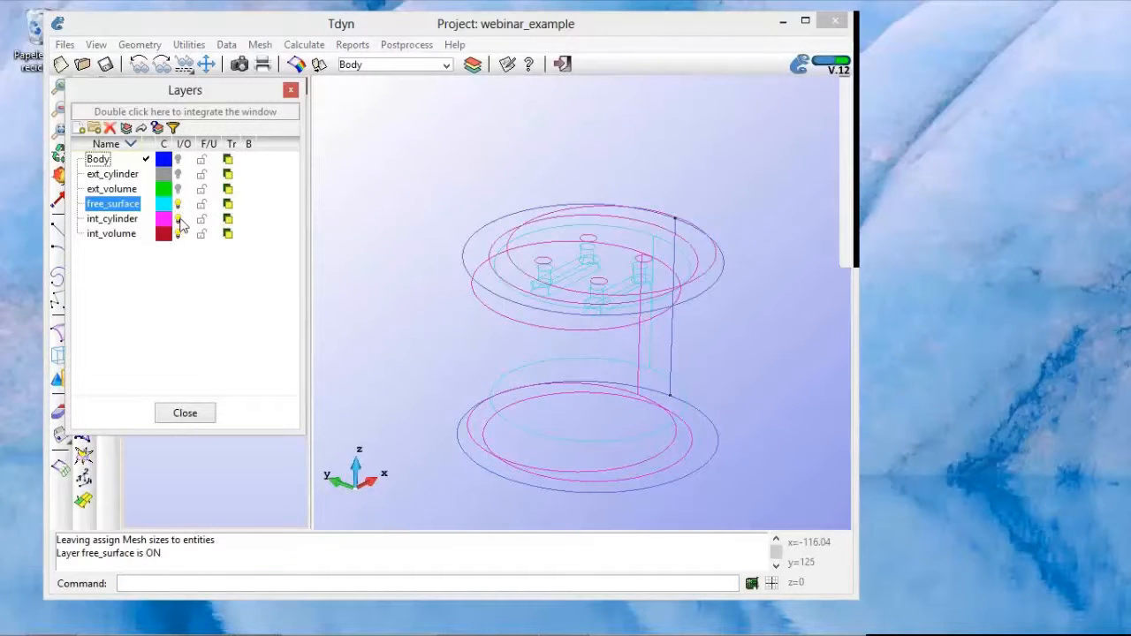
{"action": "left_click", "coordinate": [179, 219]}
{"action": "left_click", "coordinate": [179, 234]}
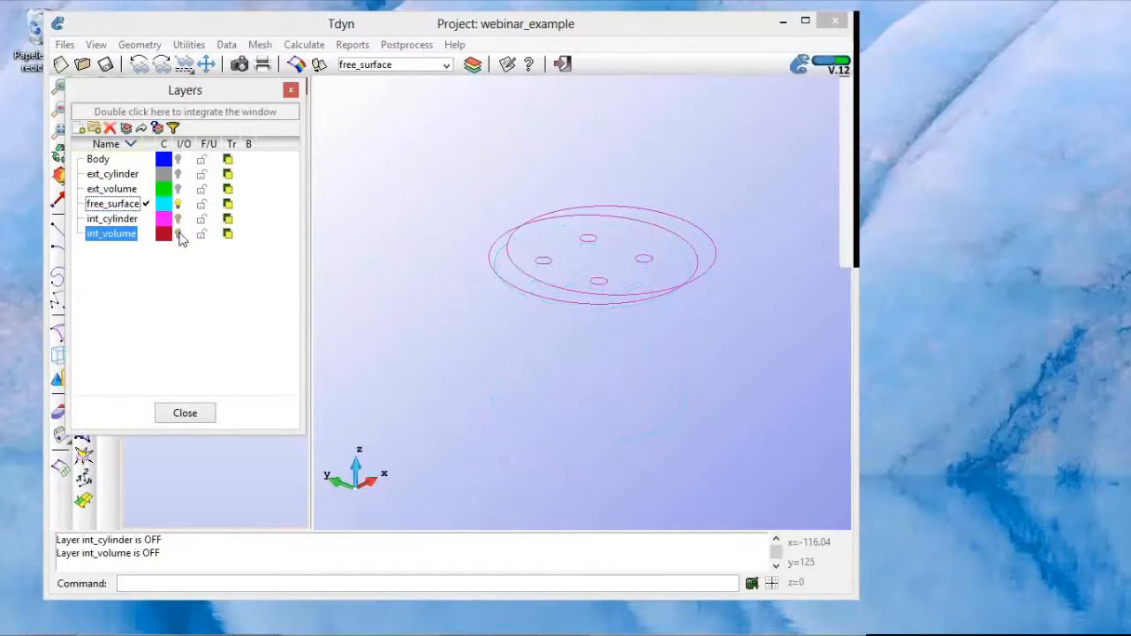
Switch the render mode to Flat for the free-surface geometry
{"action": "right_click", "coordinate": [461, 283]}
{"action": "mouse_move", "coordinate": [530, 385]}
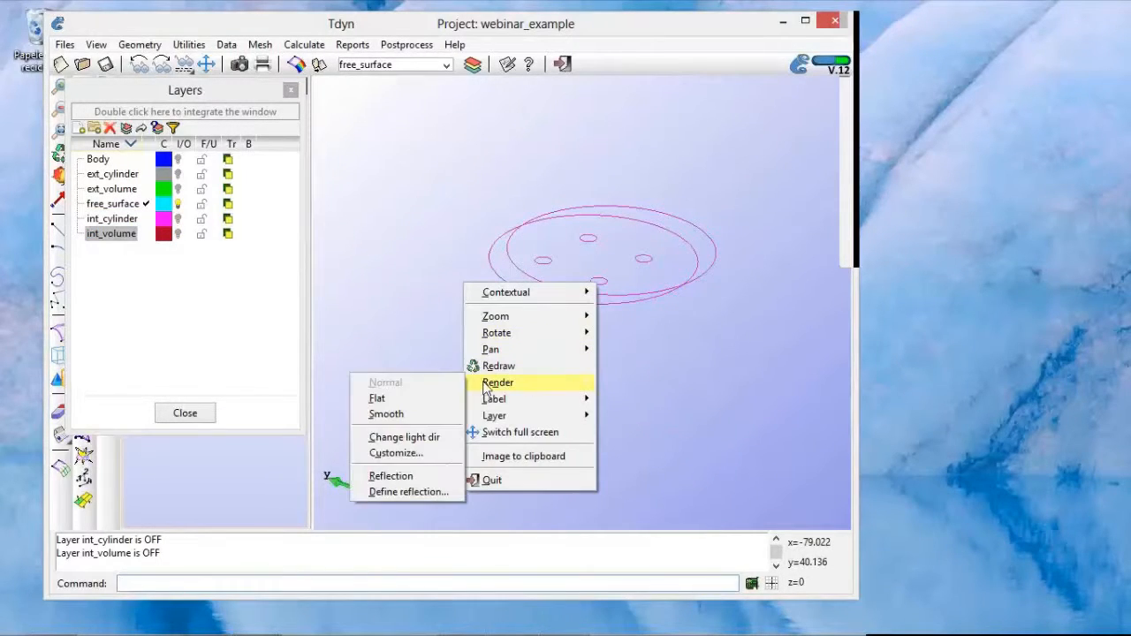
{"action": "left_click", "coordinate": [429, 397]}
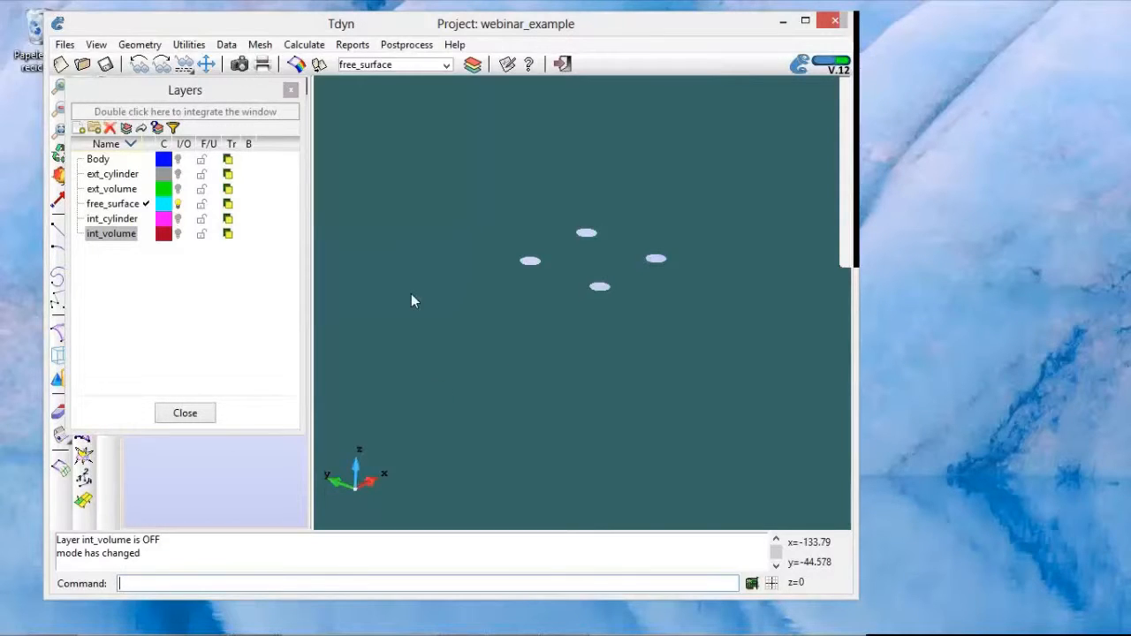
{"action": "scroll", "coordinate": [445, 336], "scroll_direction": "down", "scroll_amount": 4}
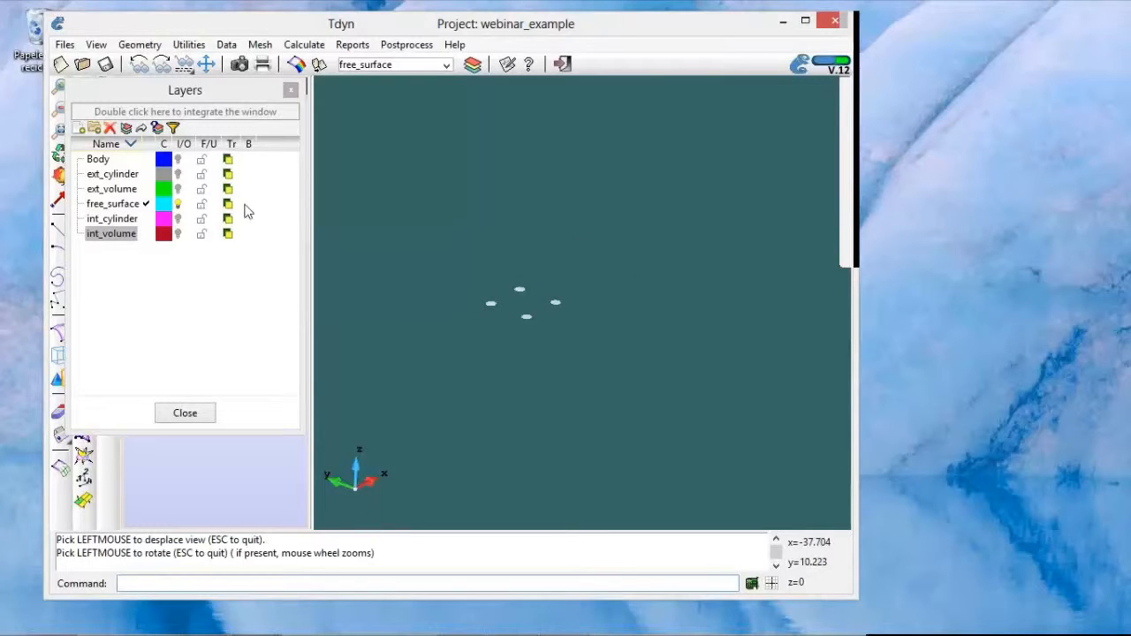
Turn on the int_cylinder layer together with the free surface
{"action": "left_click", "coordinate": [177, 218]}
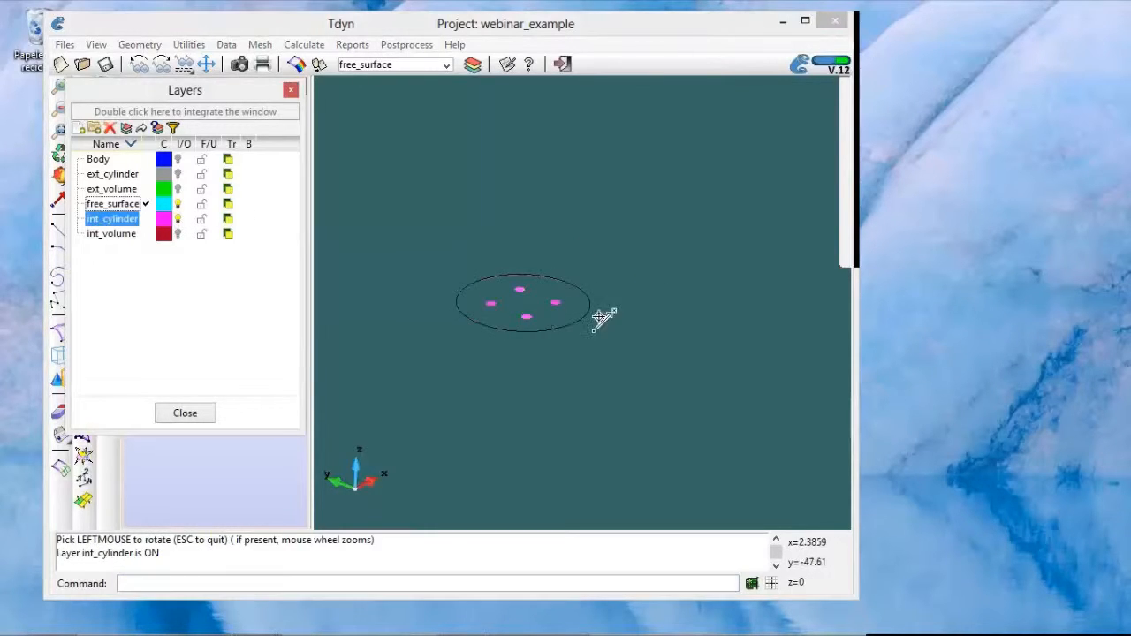
{"action": "middle_click_drag", "start_coordinate": [599, 316], "coordinate": [613, 321]}
{"action": "scroll", "coordinate": [542, 324], "scroll_direction": "up", "scroll_amount": 2}
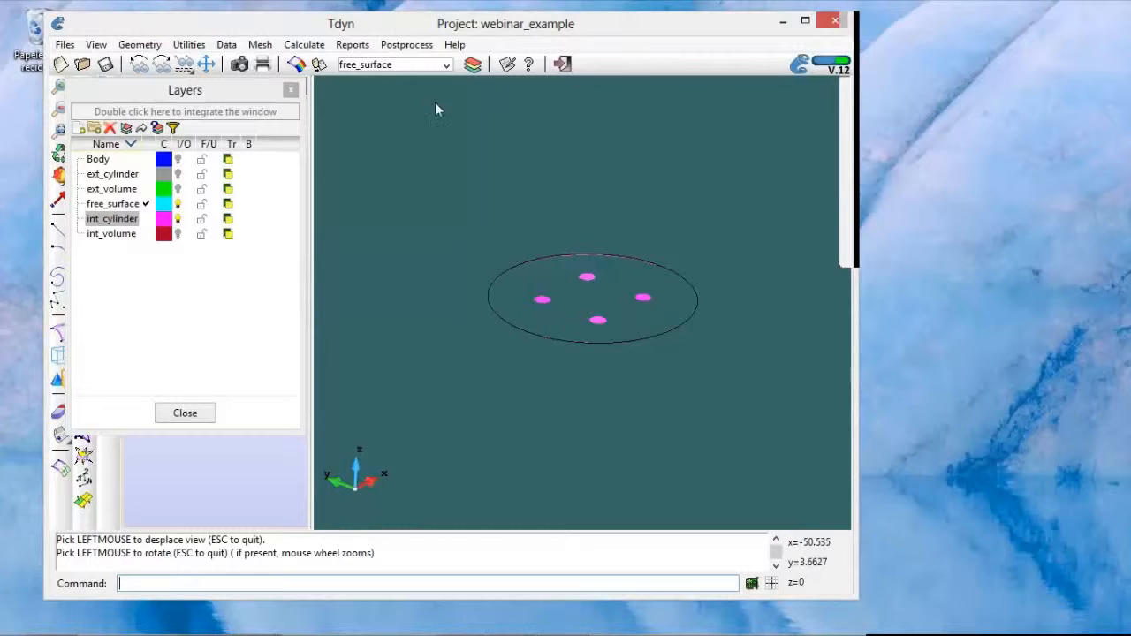
Assign an unstructured mesh size of 4 to the free surface inside the interior cylinder, around the four bodies
{"action": "left_click", "coordinate": [260, 45]}
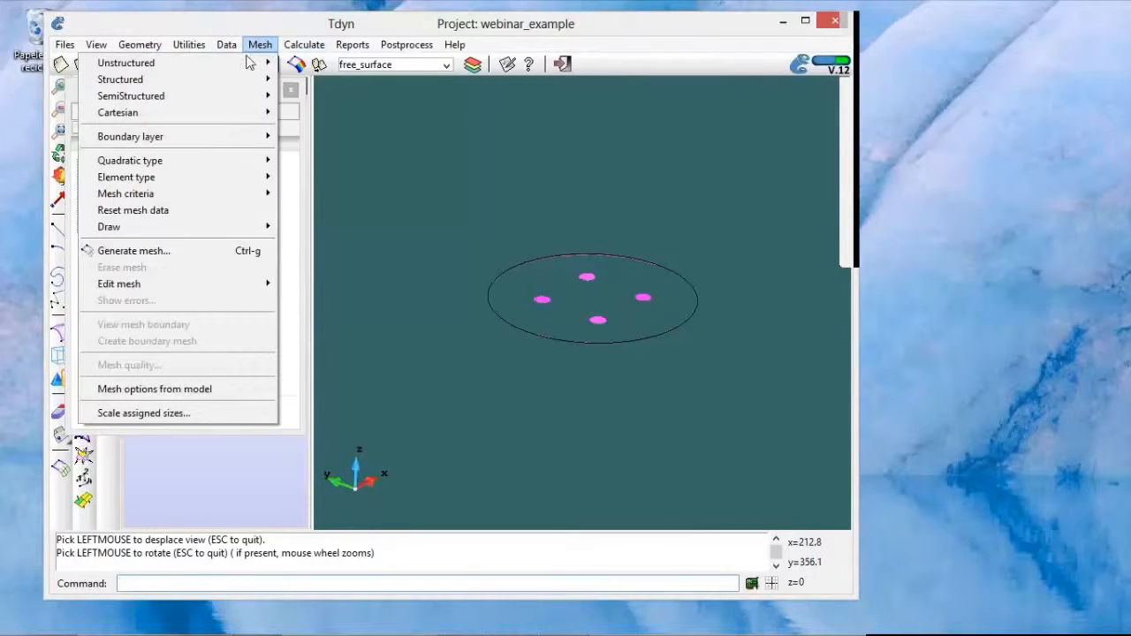
{"action": "mouse_move", "coordinate": [249, 61]}
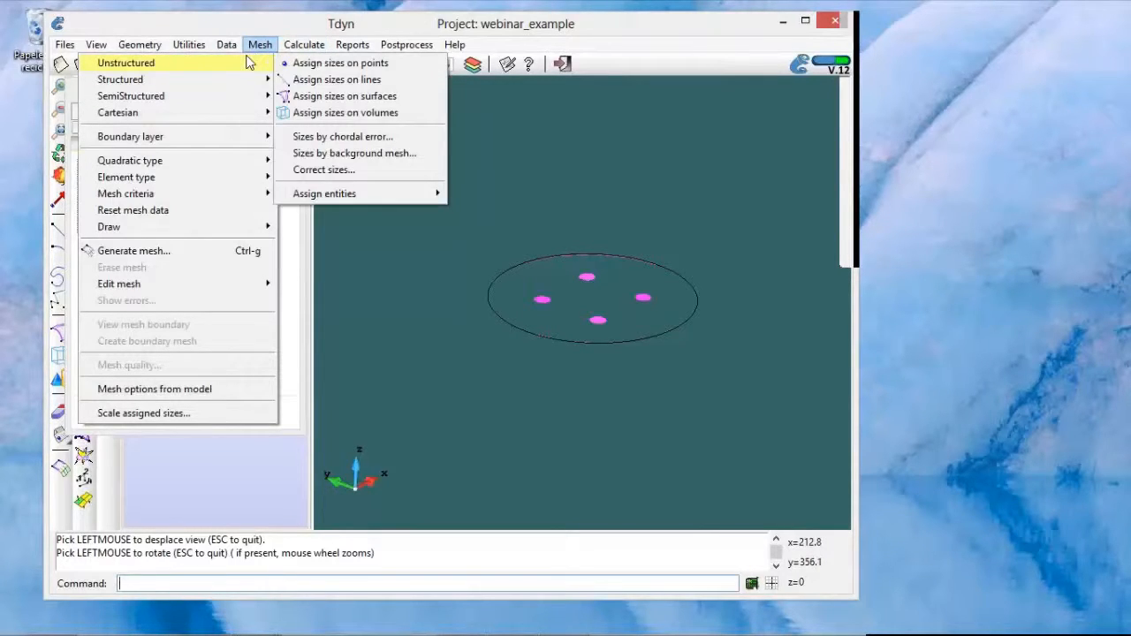
{"action": "left_click", "coordinate": [344, 97]}
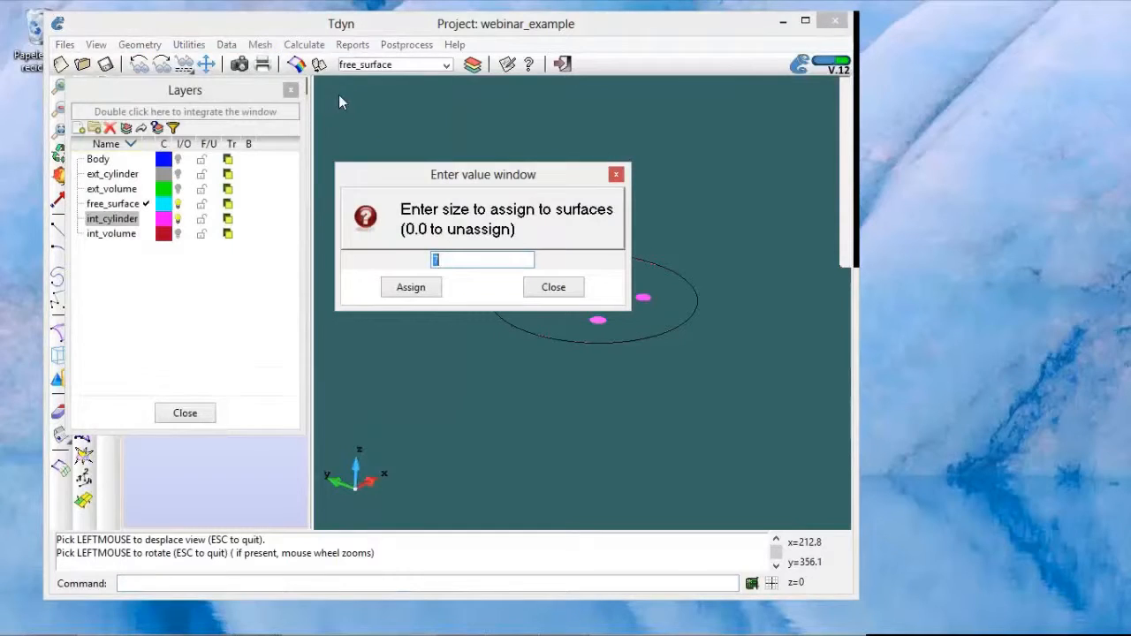
{"action": "left_click", "coordinate": [465, 260]}
{"action": "key", "text": "BackSpace"}
{"action": "type", "text": "4"}
{"action": "left_click", "coordinate": [429, 285]}
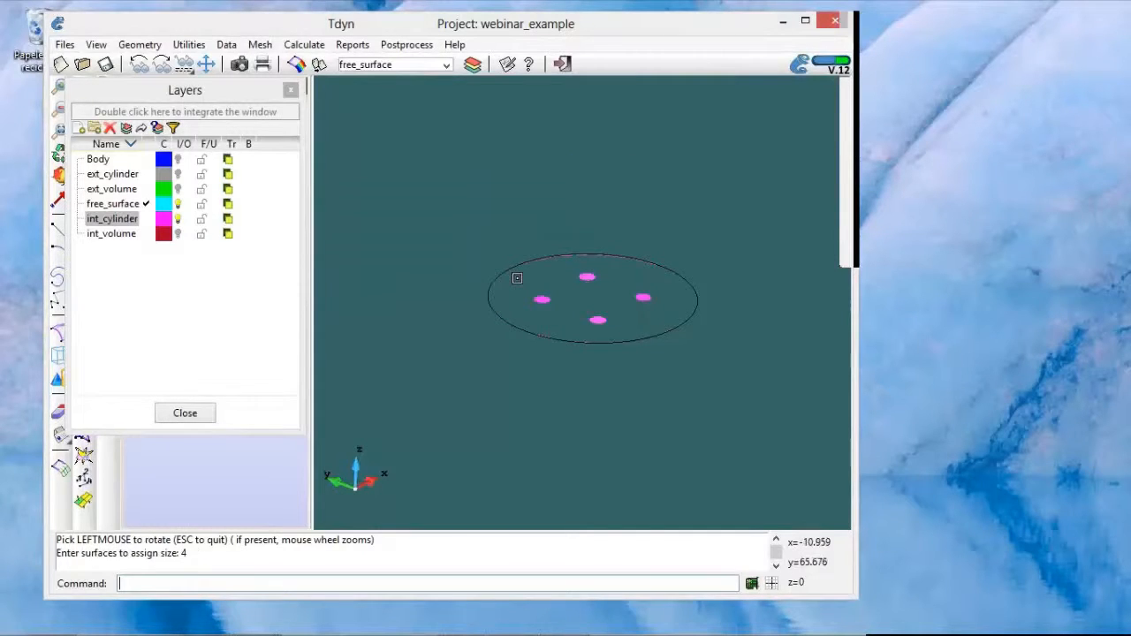
{"action": "left_click", "coordinate": [517, 279]}
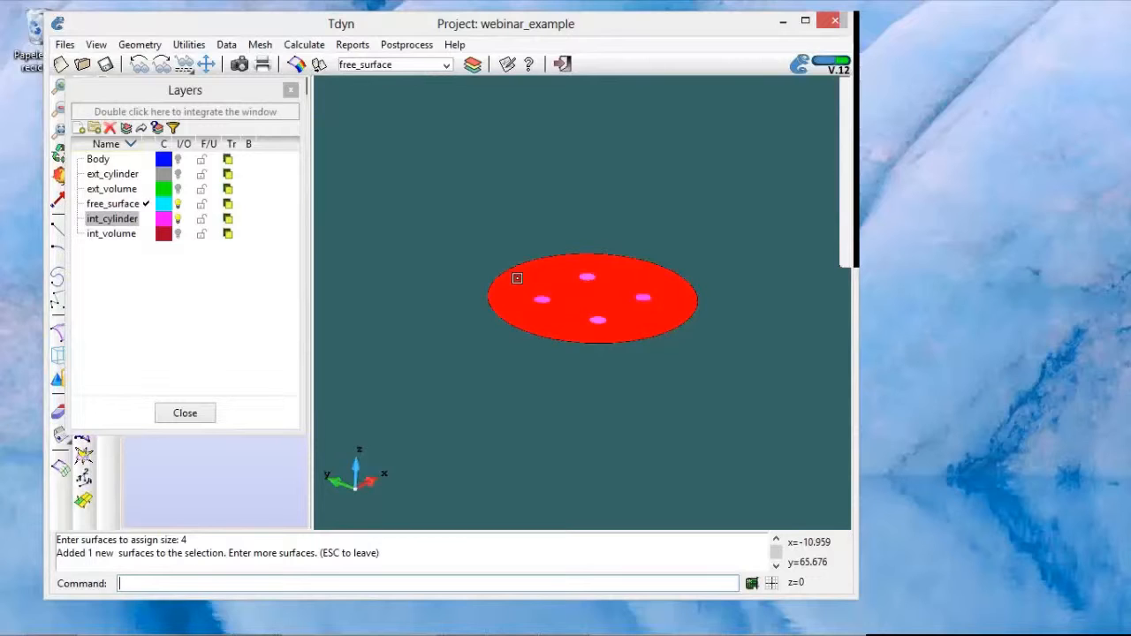
{"action": "key", "text": "Escape"}
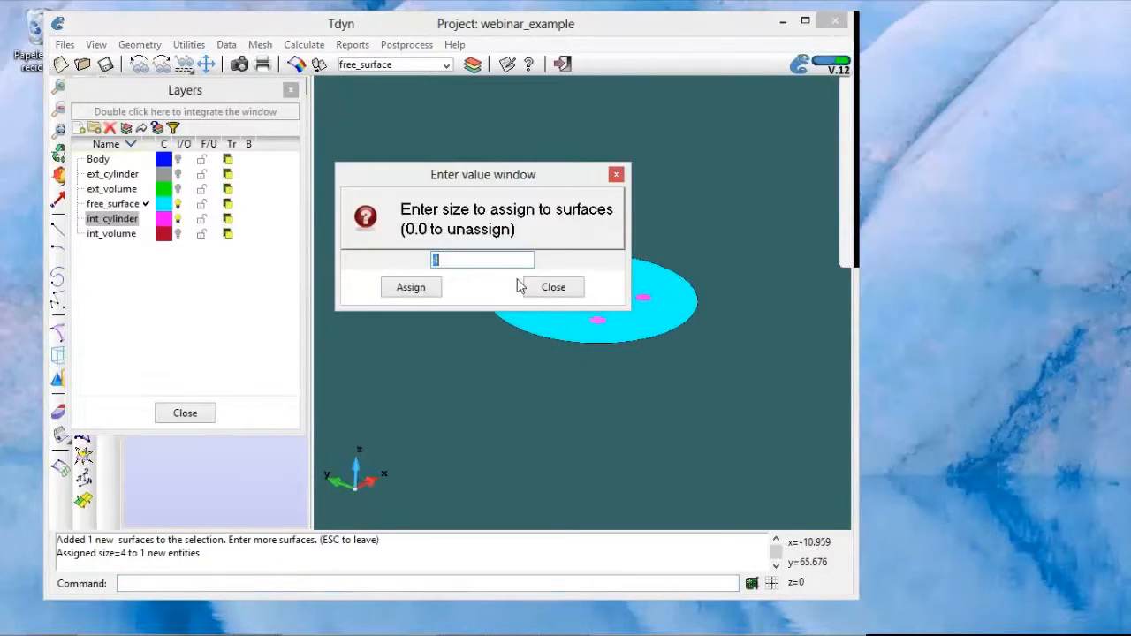
{"action": "left_click", "coordinate": [553, 288]}
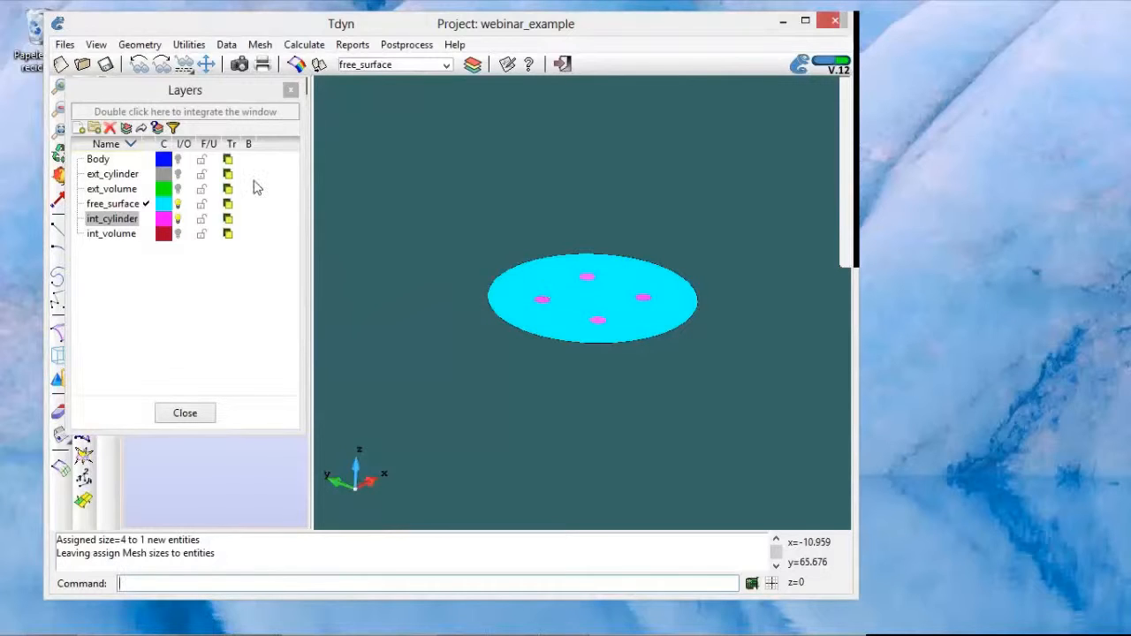
Turn on the Body, ext_cylinder, ext_volume and int_volume layers, fit the whole model in view and close the layer list
{"action": "left_click", "coordinate": [178, 159]}
{"action": "left_click", "coordinate": [178, 174]}
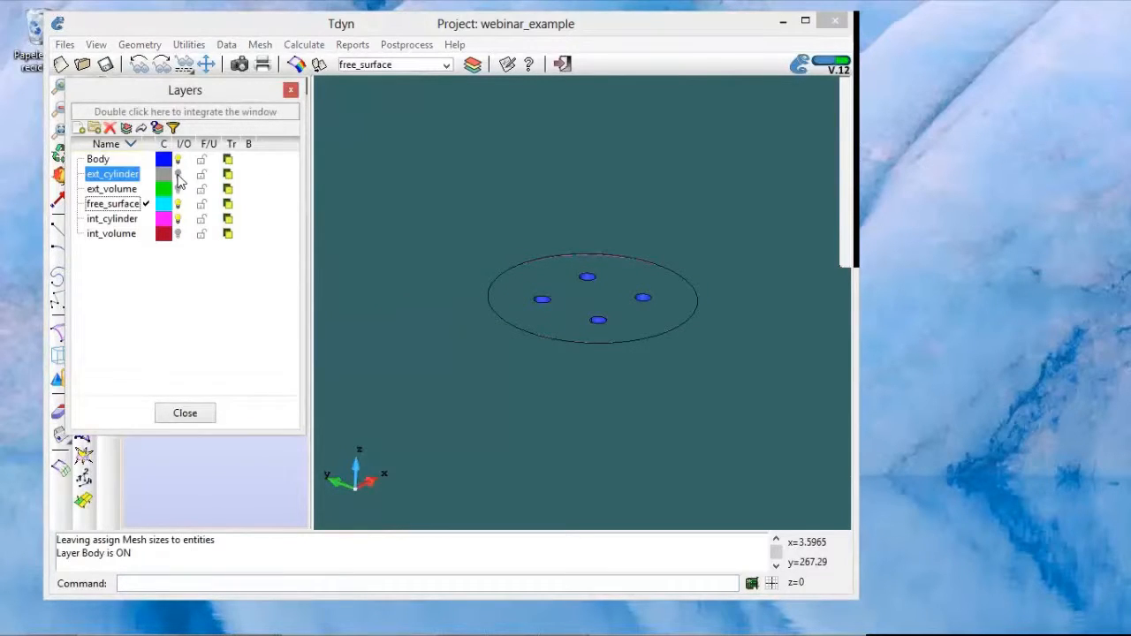
{"action": "left_click", "coordinate": [177, 189]}
{"action": "left_click", "coordinate": [177, 234]}
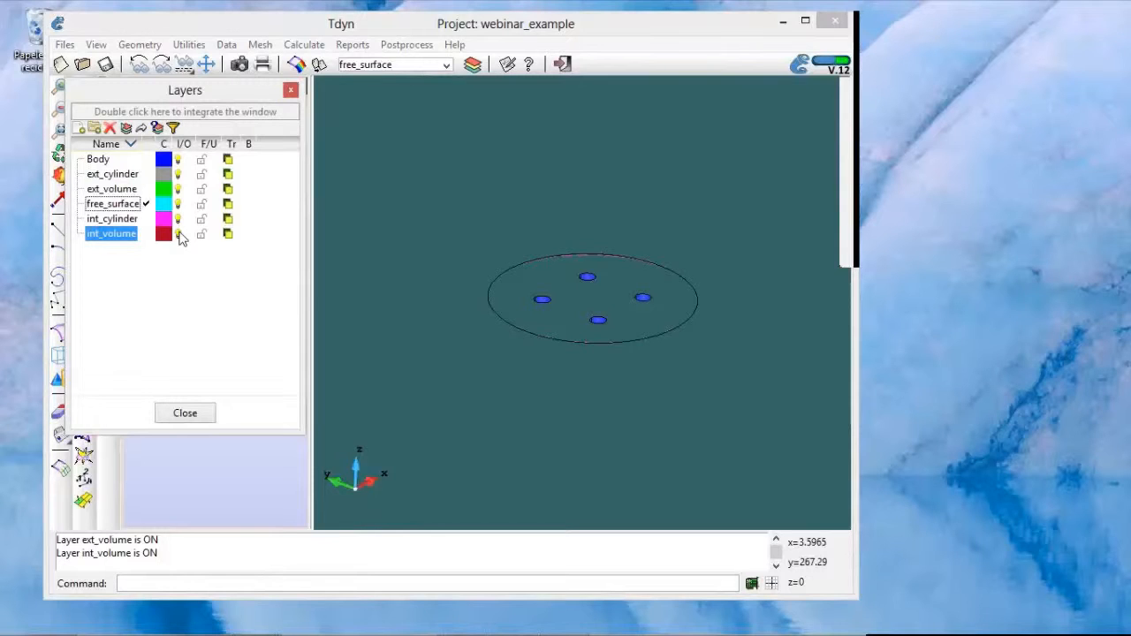
{"action": "left_click_drag", "start_coordinate": [212, 90], "coordinate": [294, 88]}
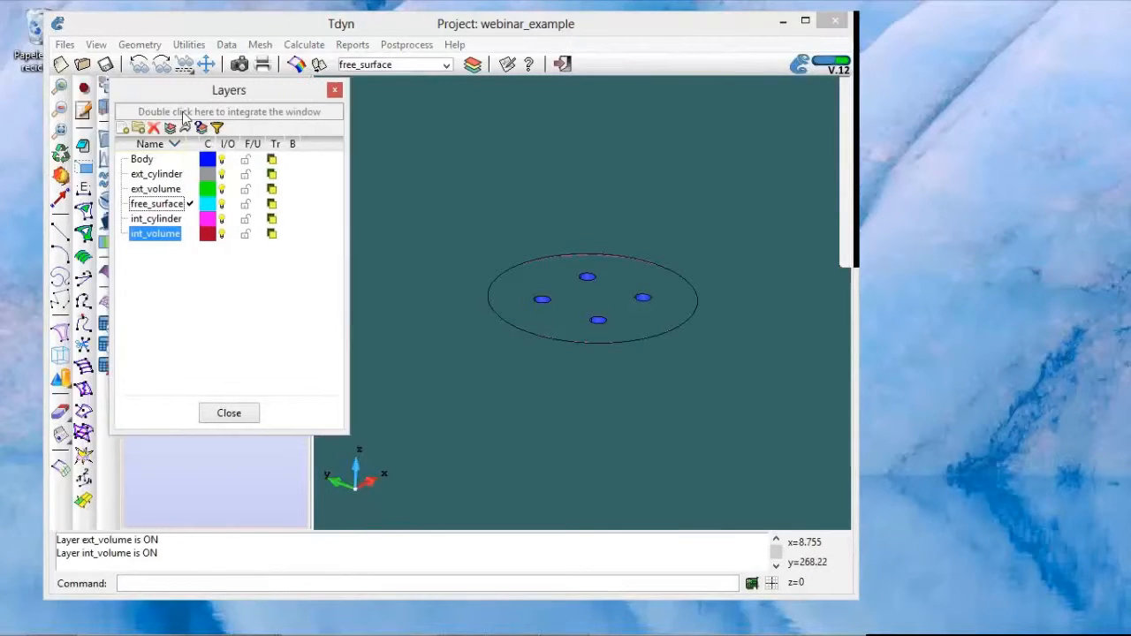
{"action": "left_click", "coordinate": [62, 130]}
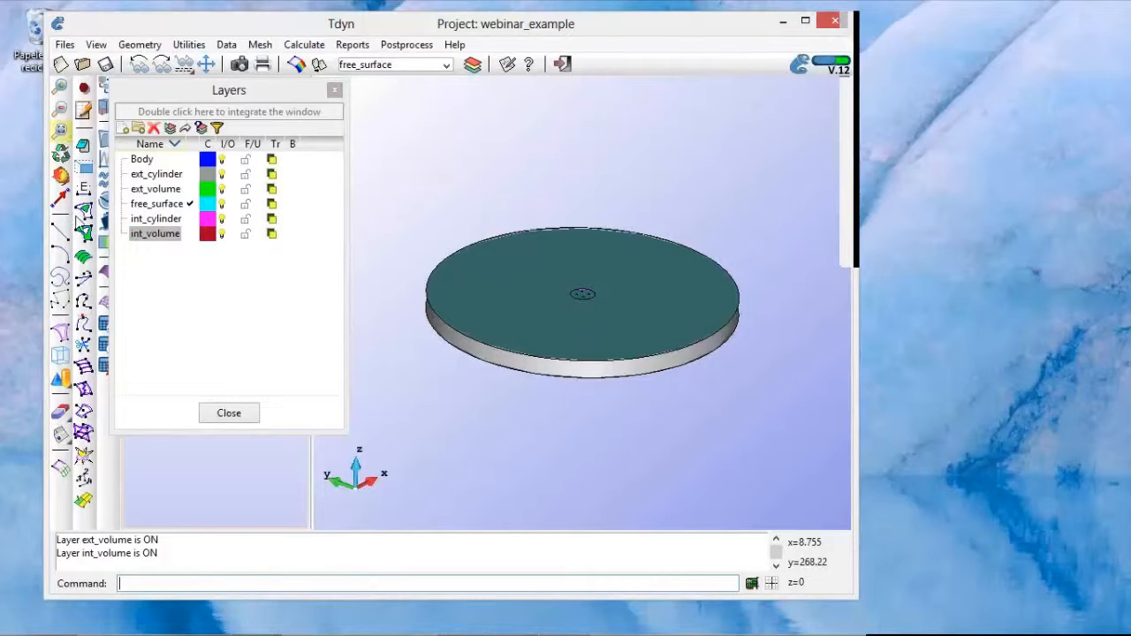
{"action": "left_click", "coordinate": [213, 417]}
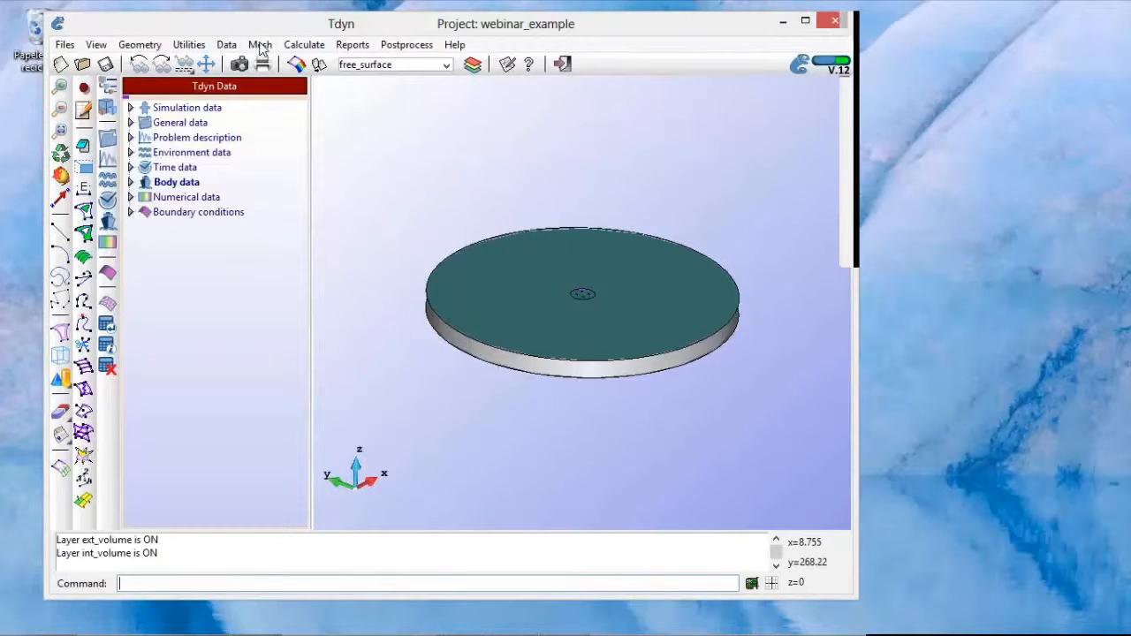
Draw the assigned mesh sizes on surfaces, inspect the interior cylinder and bodies, and leave the drawing
{"action": "left_click", "coordinate": [260, 45]}
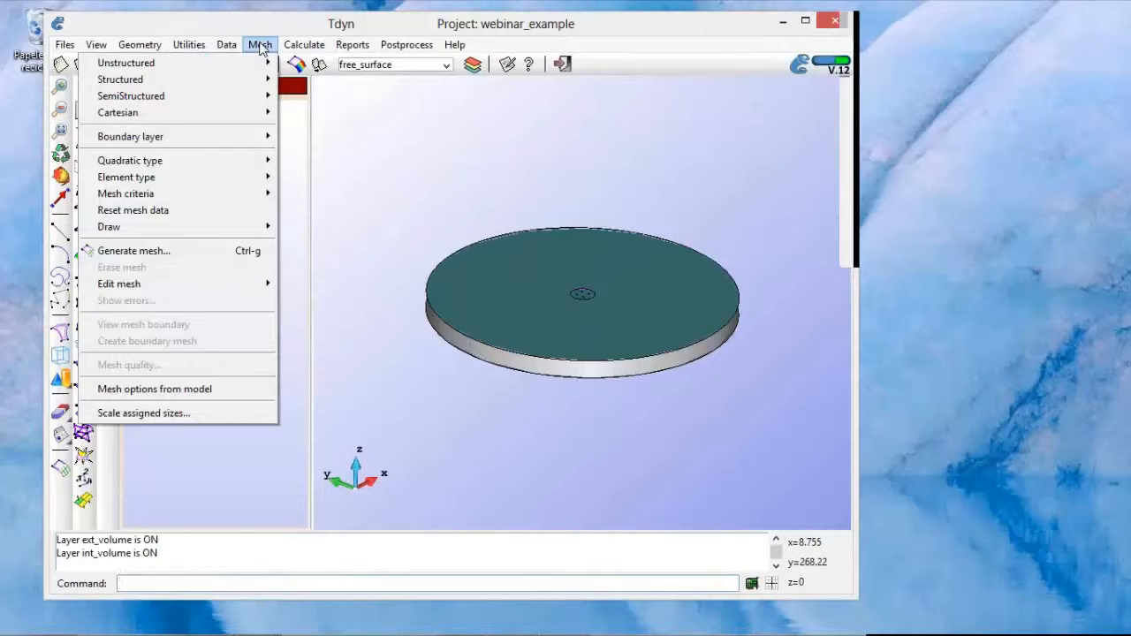
{"action": "mouse_move", "coordinate": [235, 233]}
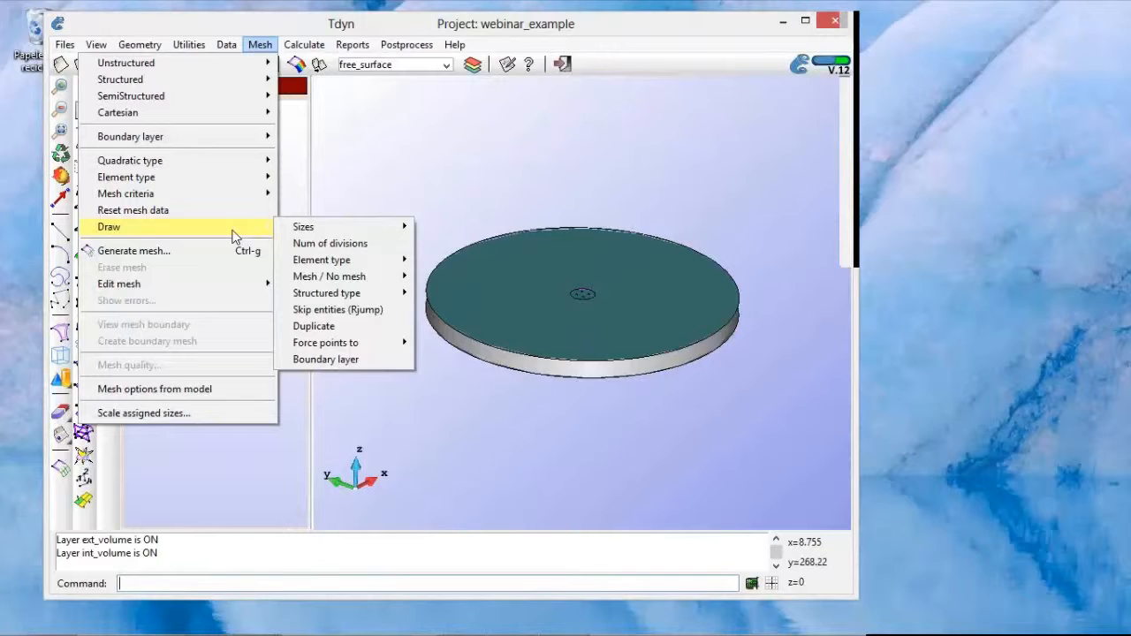
{"action": "mouse_move", "coordinate": [324, 232]}
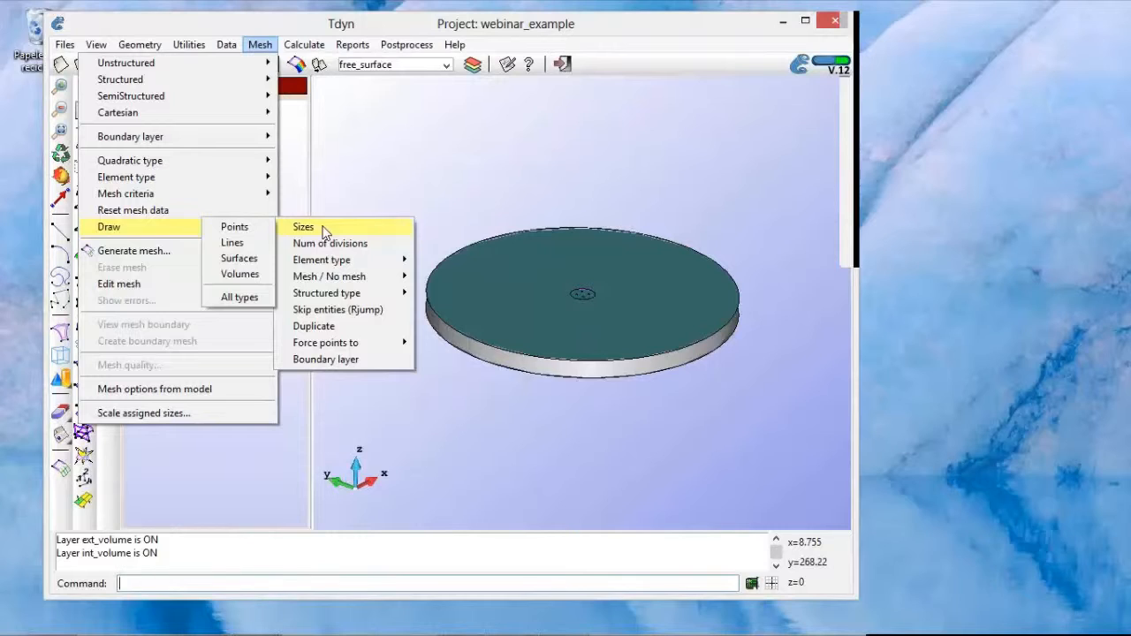
{"action": "left_click", "coordinate": [257, 263]}
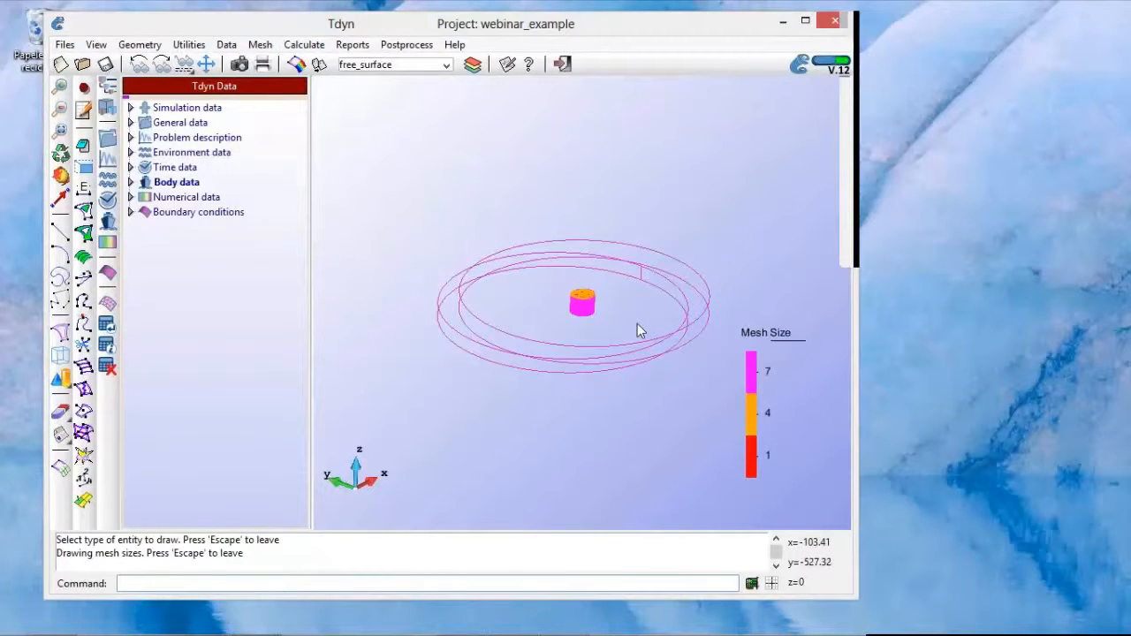
{"action": "scroll", "coordinate": [587, 317], "scroll_direction": "up", "scroll_amount": 10}
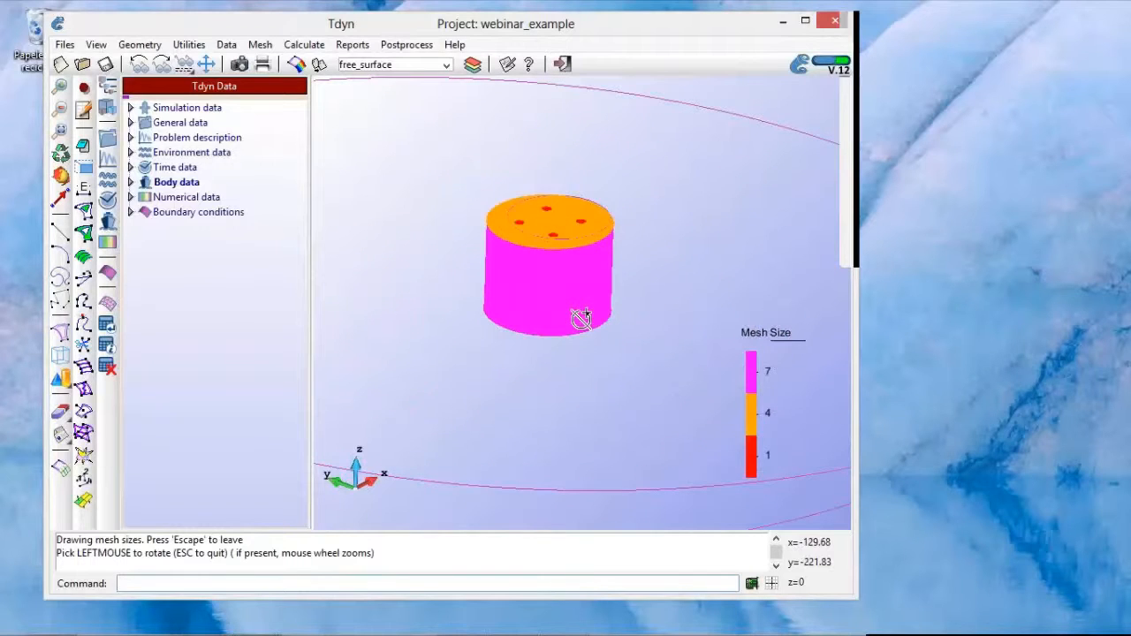
{"action": "mouse_move", "coordinate": [575, 371]}
{"action": "left_mouse_down"}
{"action": "mouse_move", "coordinate": [565, 333]}
{"action": "mouse_move", "coordinate": [574, 392]}
{"action": "left_mouse_up"}
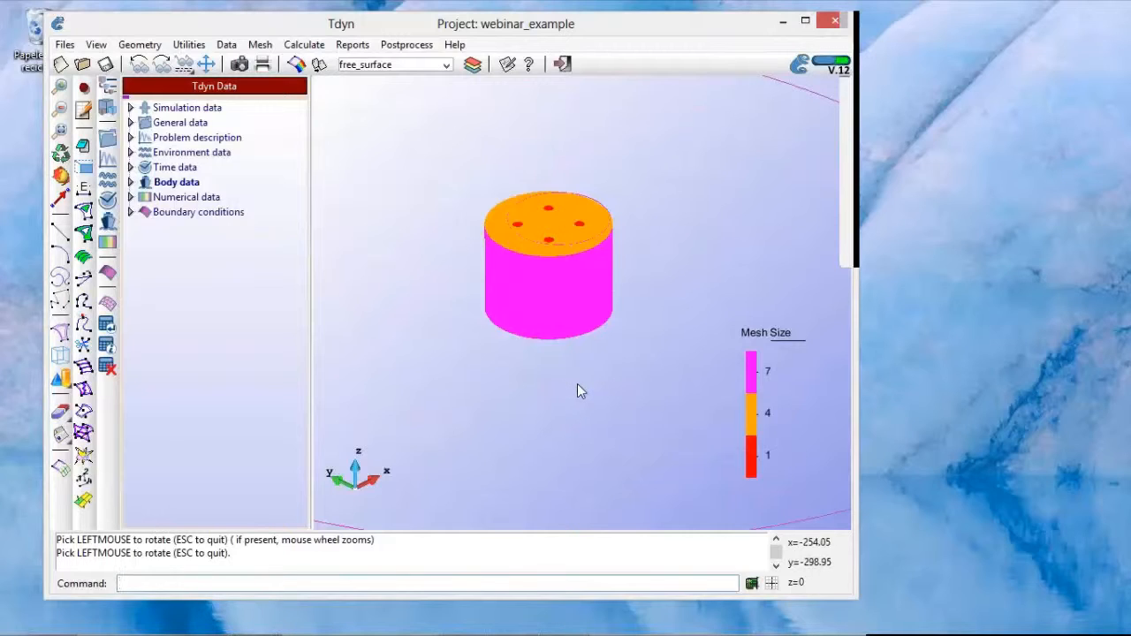
{"action": "key", "text": "Escape"}
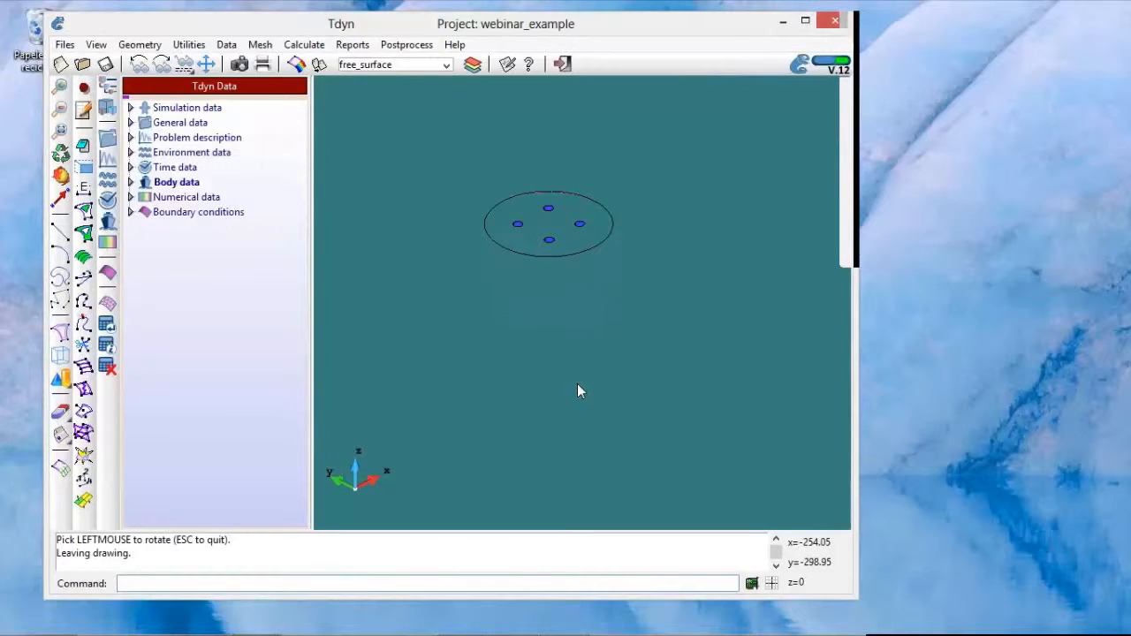
Generate the mesh on all surfaces with a maximum element size of 20 and an unstructured size transition of 0.3
{"action": "right_click_drag", "start_coordinate": [572, 356], "coordinate": [577, 322], "text": "shift"}
{"action": "scroll", "coordinate": [587, 372], "scroll_direction": "down", "scroll_amount": 9}
{"action": "scroll", "coordinate": [581, 378], "scroll_direction": "down", "scroll_amount": 3}
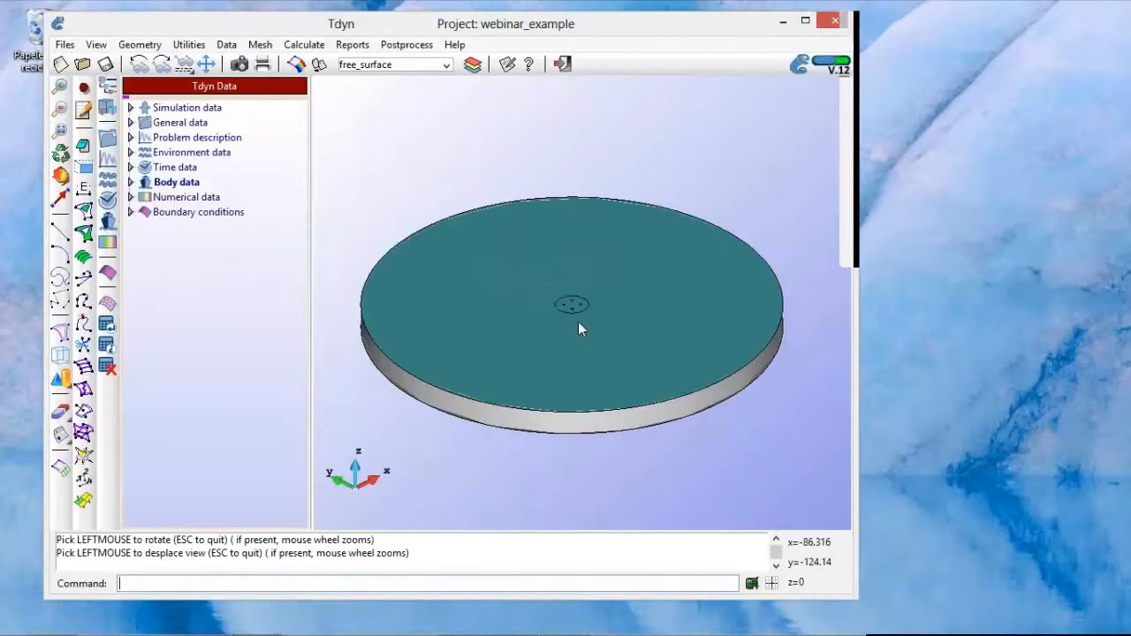
{"action": "left_click", "coordinate": [262, 49]}
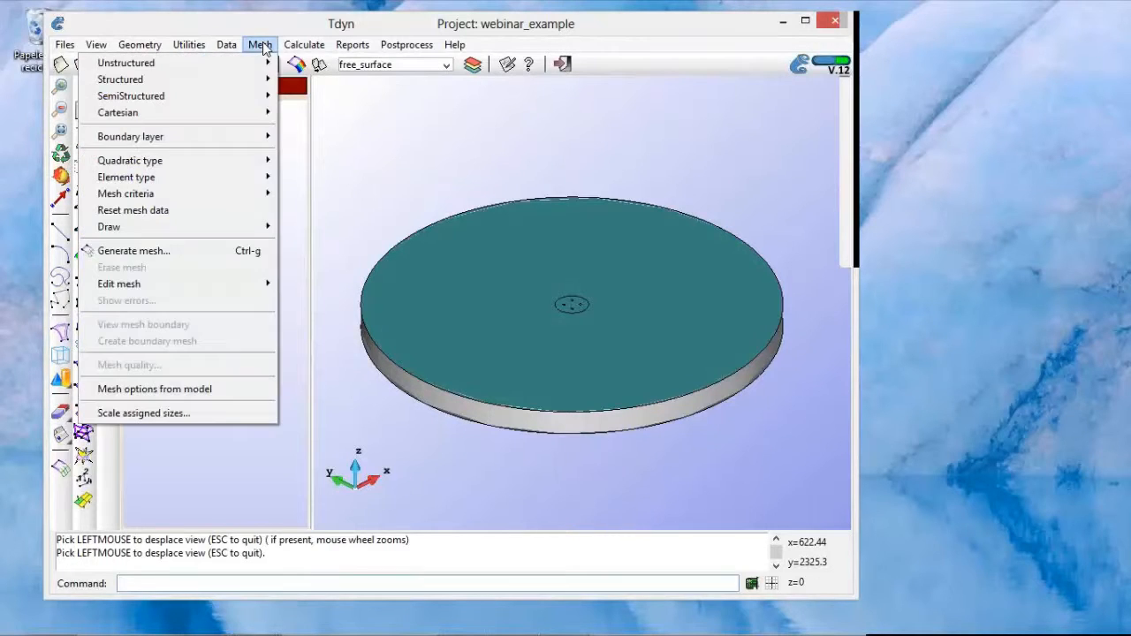
{"action": "left_click", "coordinate": [204, 252]}
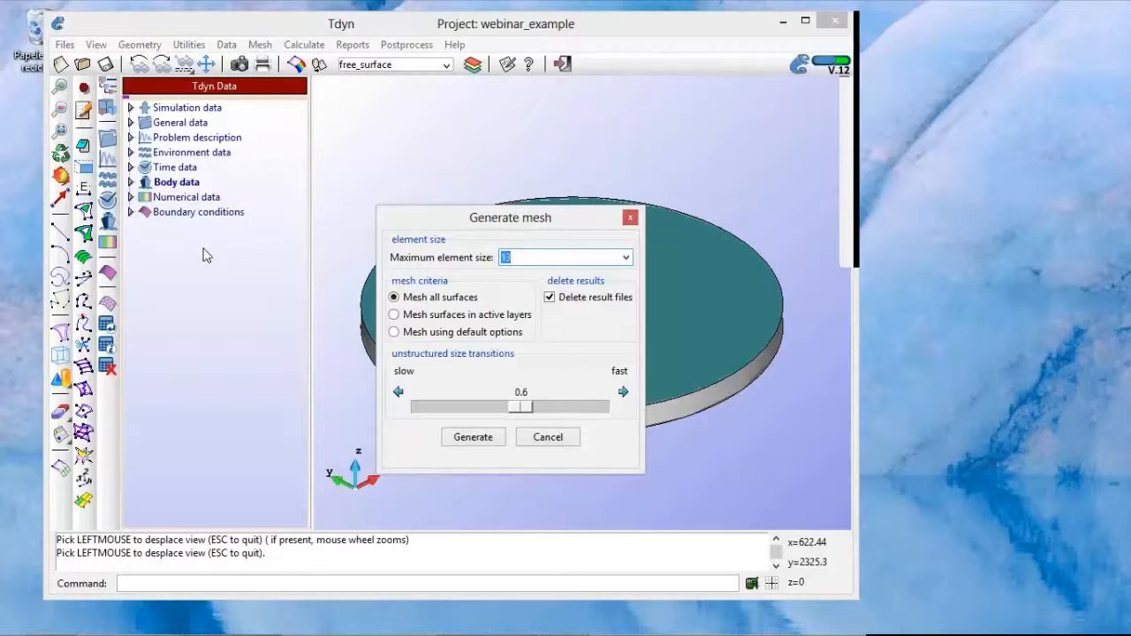
{"action": "type", "text": "30"}
{"action": "key", "text": "BackSpace"}
{"action": "key", "text": "BackSpace"}
{"action": "type", "text": "20"}
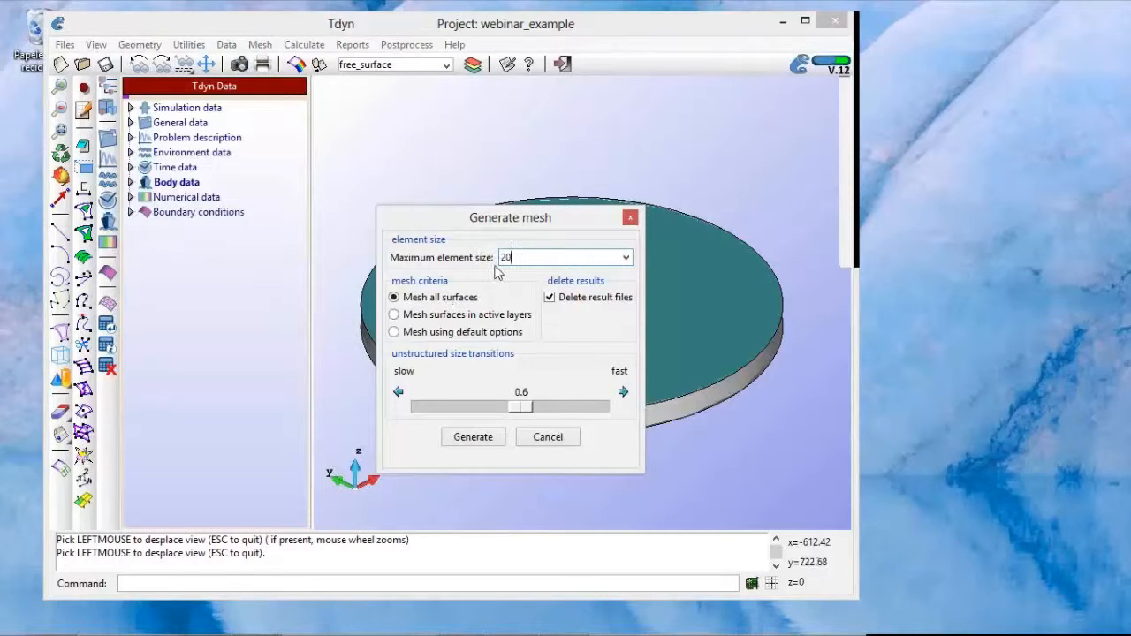
{"action": "left_click_drag", "start_coordinate": [515, 258], "coordinate": [495, 260]}
{"action": "left_click", "coordinate": [519, 257]}
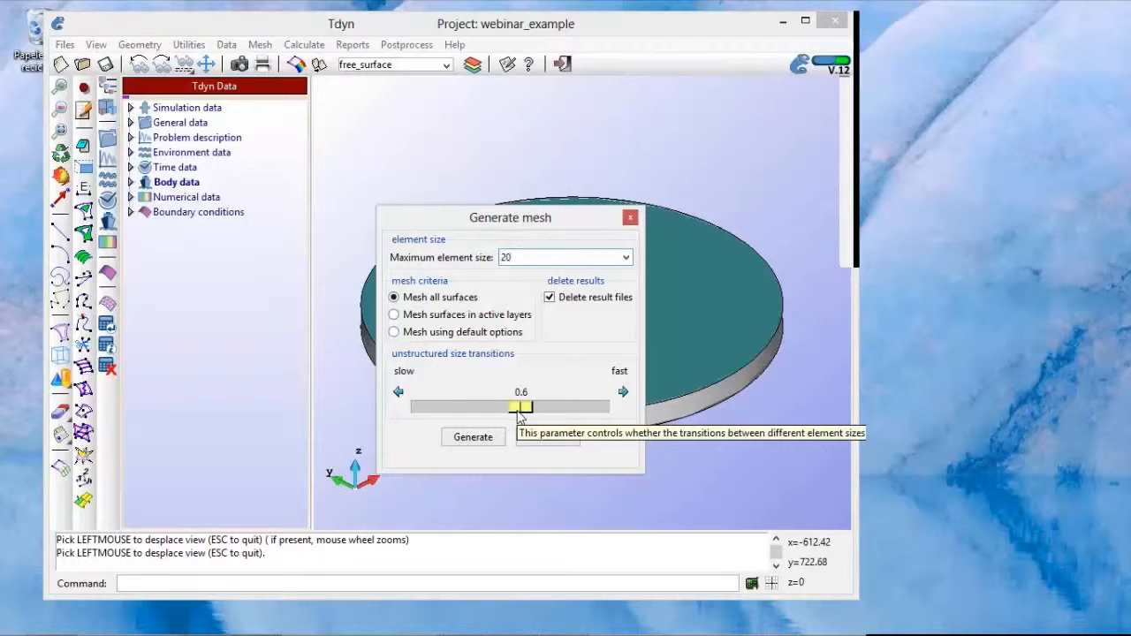
{"action": "left_click_drag", "start_coordinate": [518, 412], "coordinate": [459, 411]}
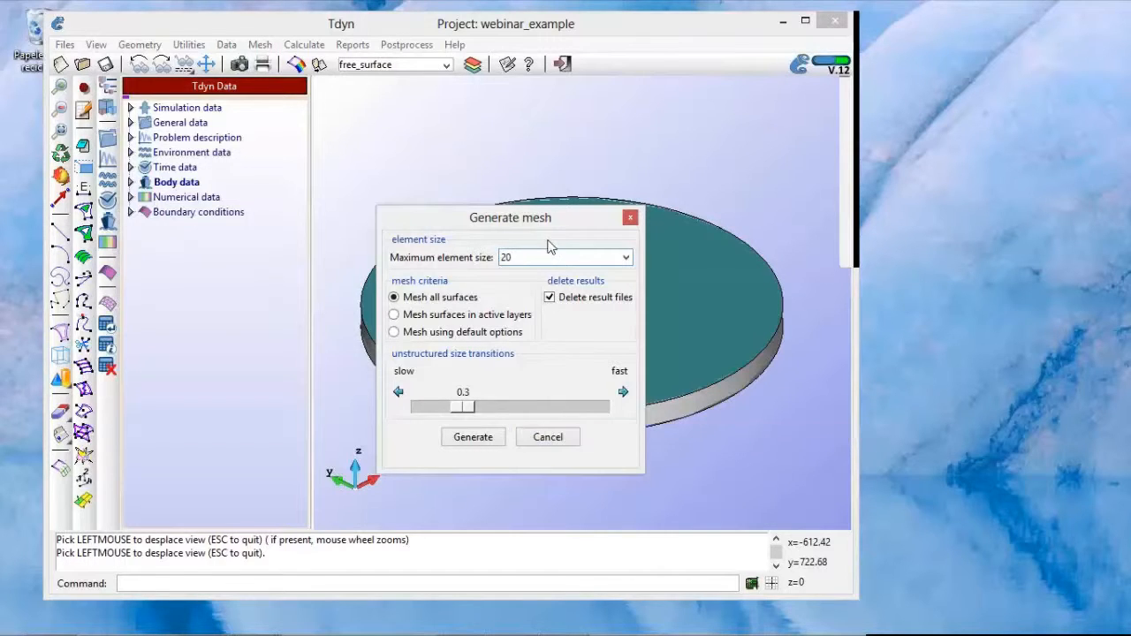
{"action": "left_click", "coordinate": [489, 437]}
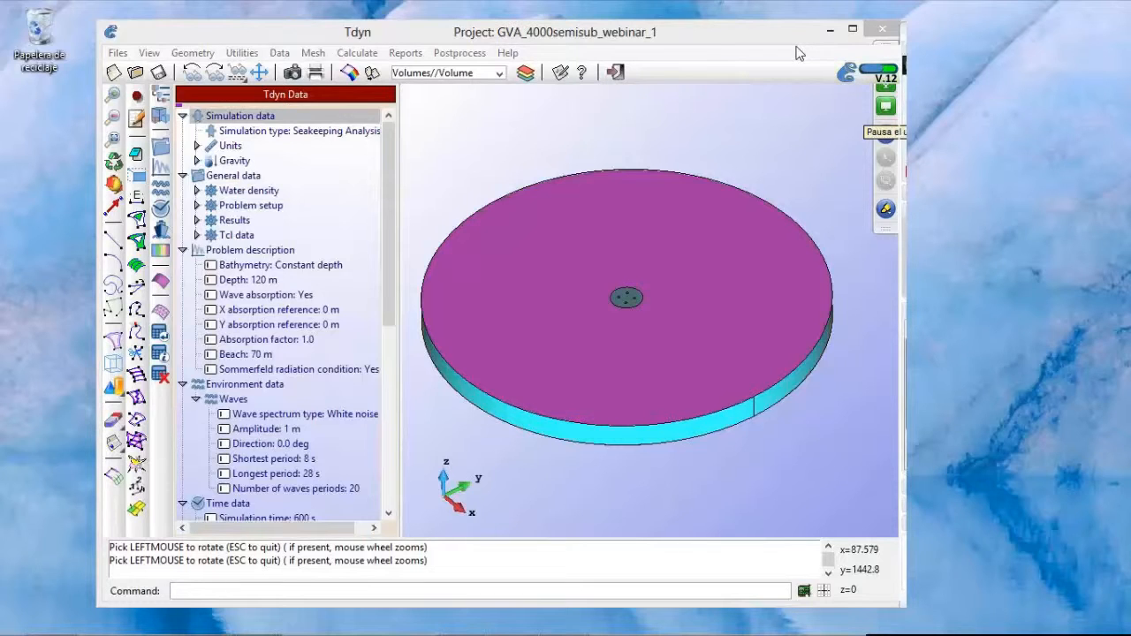
Display the GVA_4000semisub_webinar_1 model in mesh mode and examine the refined mesh around the four columns
{"action": "left_click", "coordinate": [314, 53]}
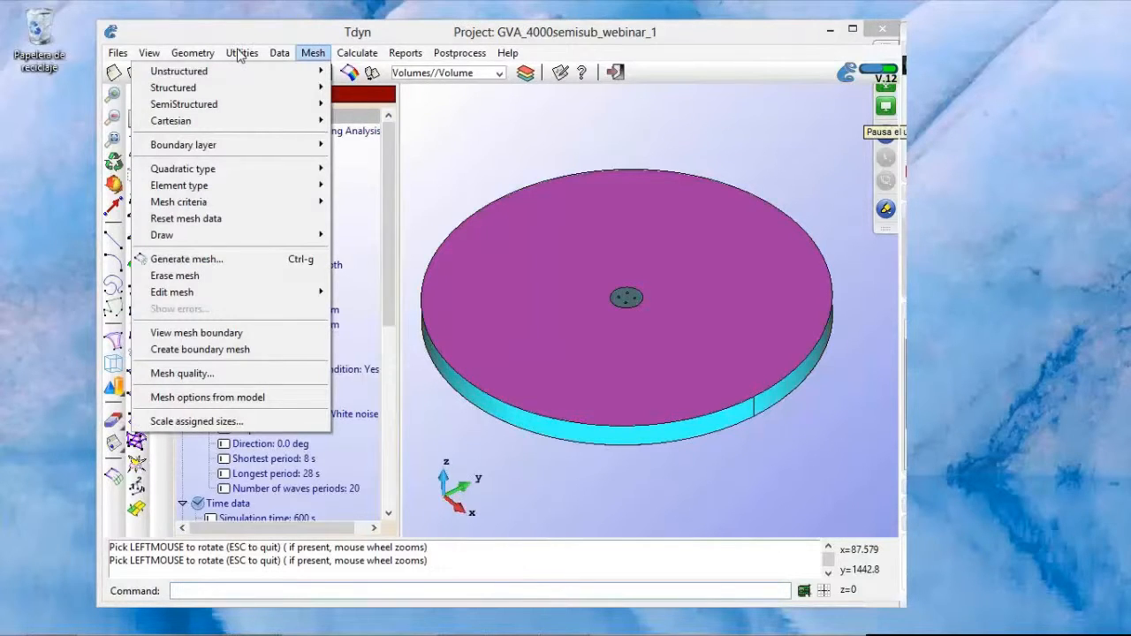
{"action": "mouse_move", "coordinate": [152, 54]}
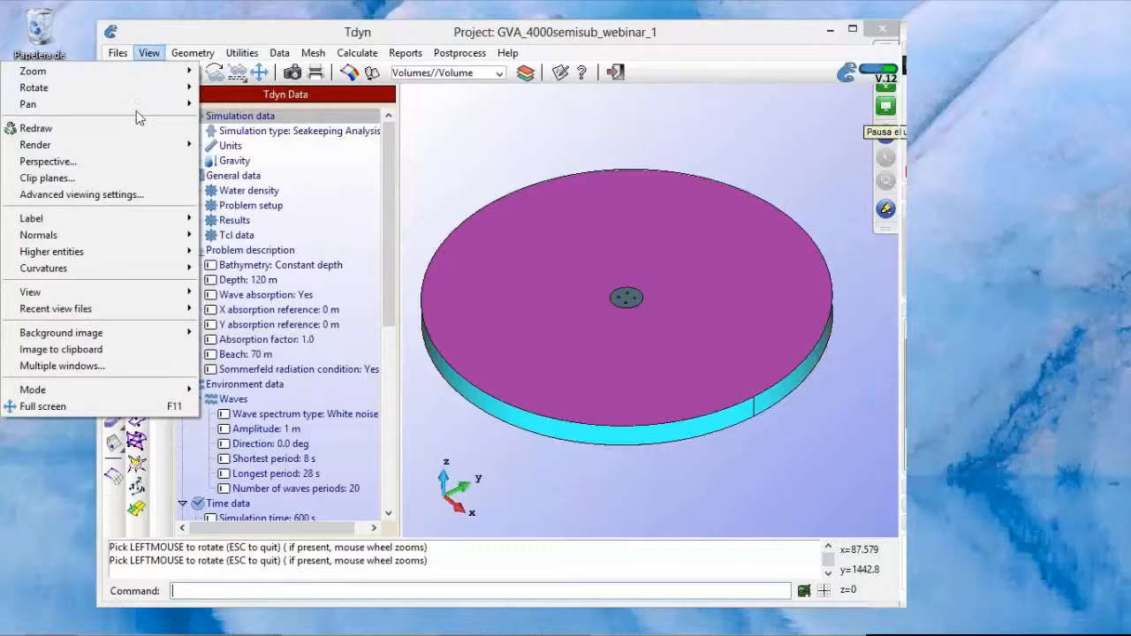
{"action": "mouse_move", "coordinate": [113, 396]}
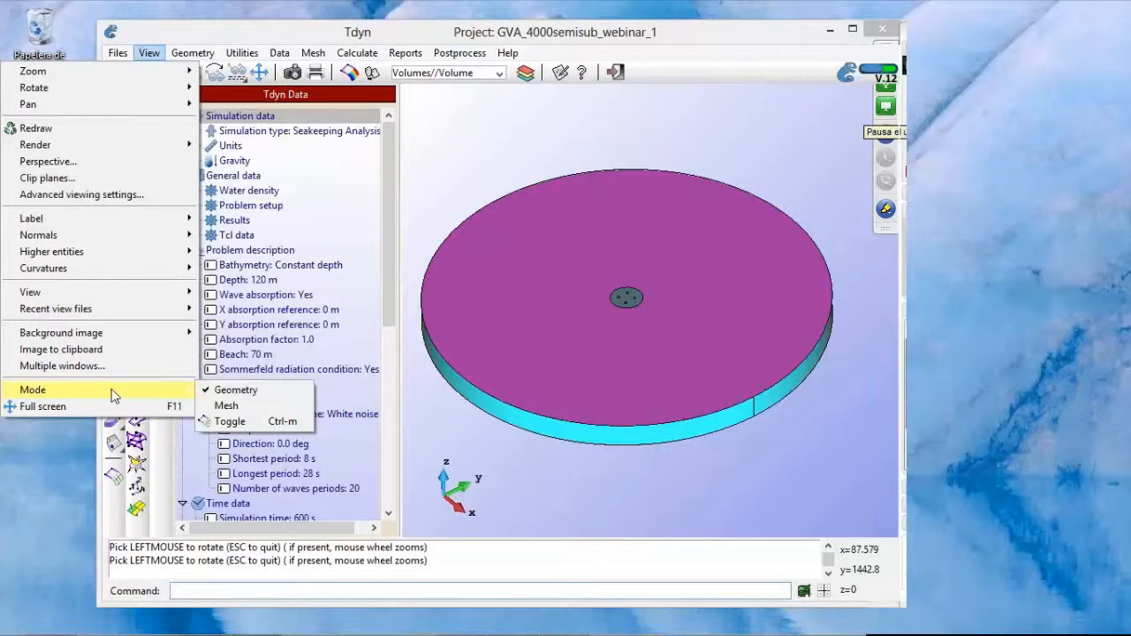
{"action": "left_click", "coordinate": [227, 407]}
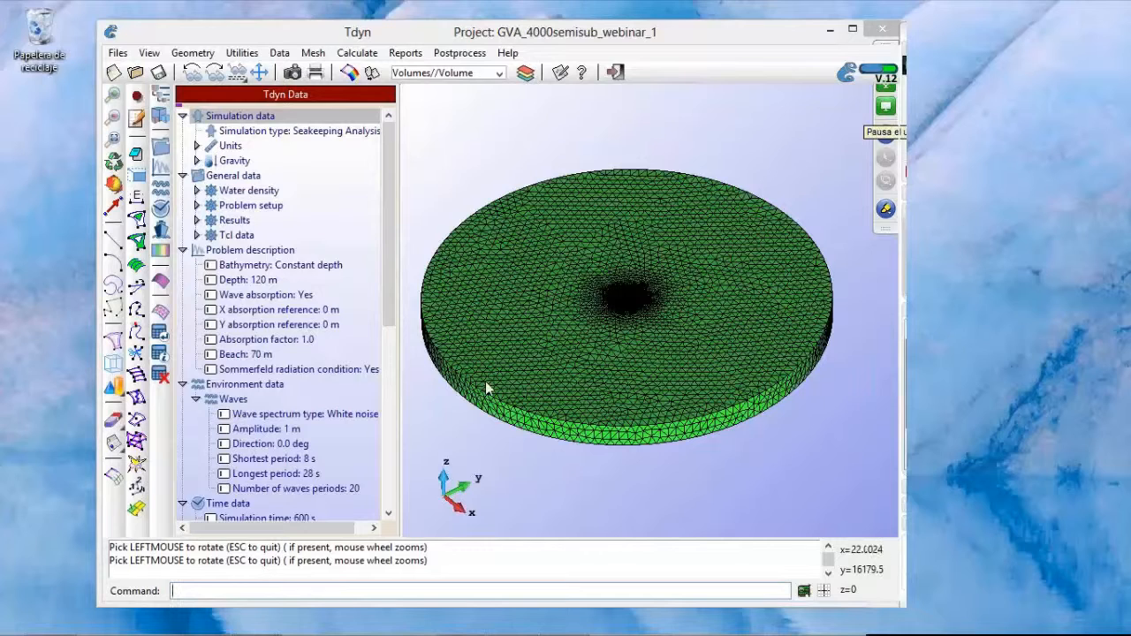
{"action": "left_click", "coordinate": [114, 95]}
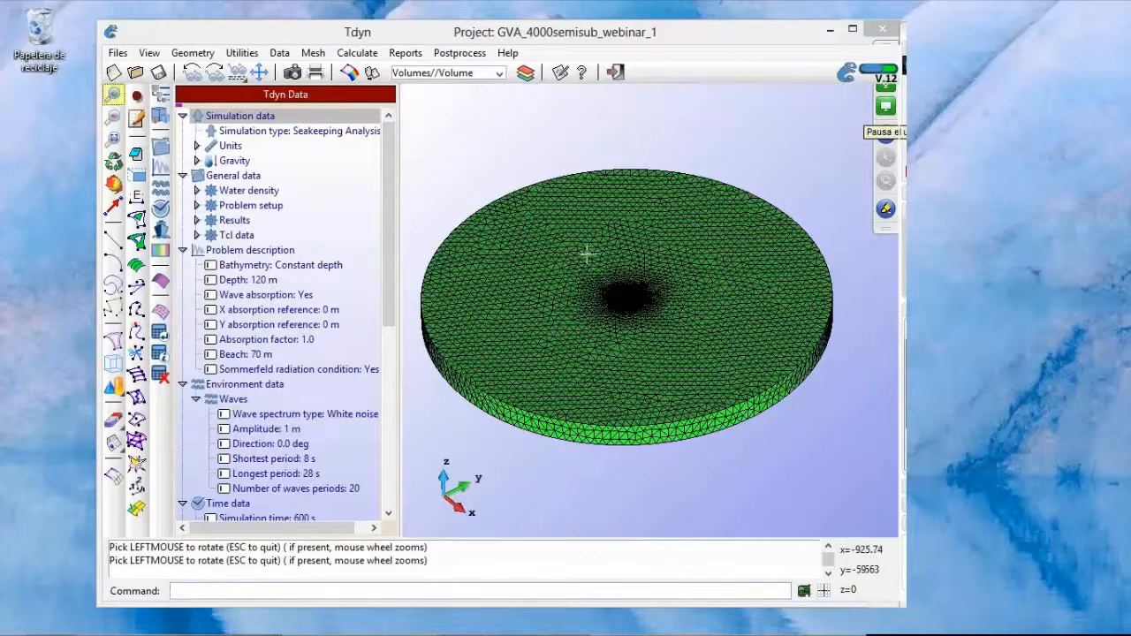
{"action": "left_click", "coordinate": [566, 236]}
{"action": "left_click", "coordinate": [682, 354]}
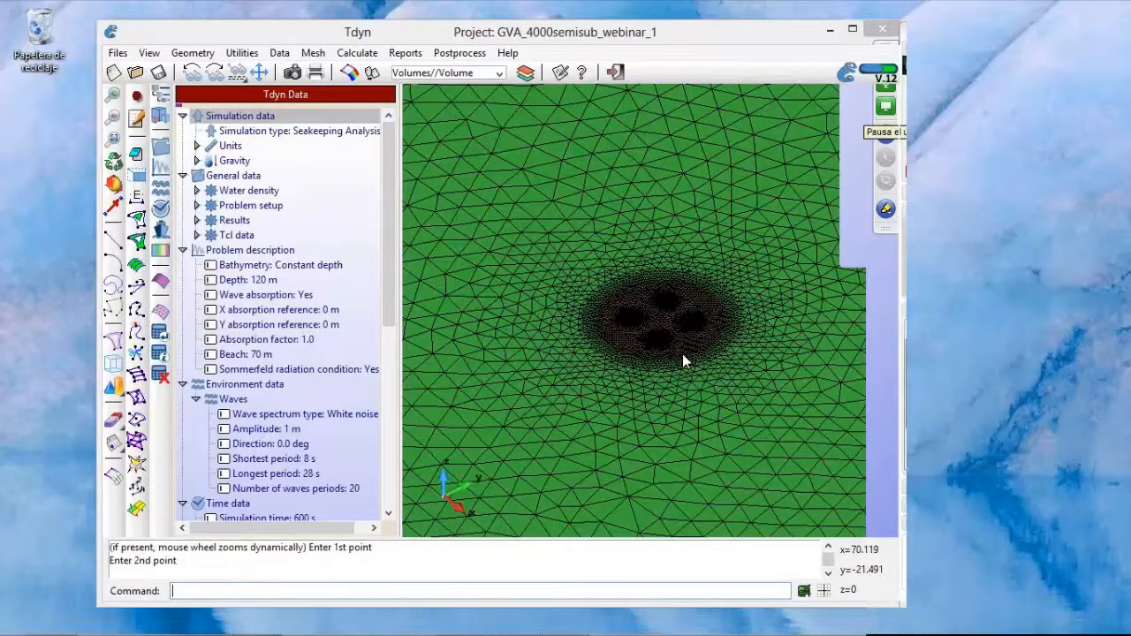
{"action": "scroll", "coordinate": [654, 324], "scroll_direction": "up", "scroll_amount": 10}
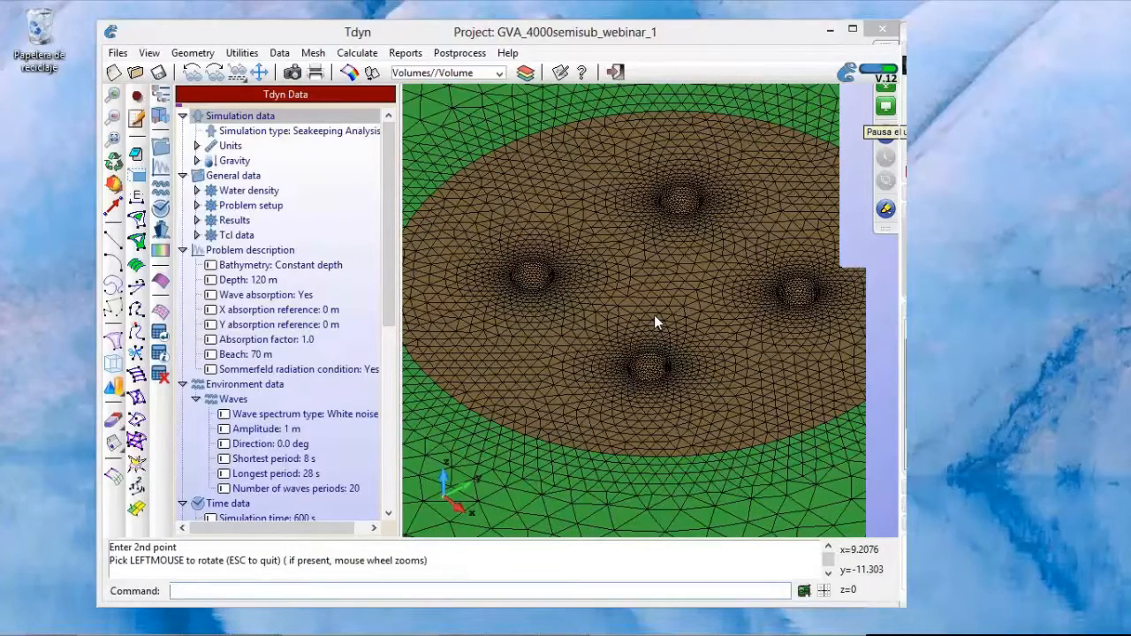
Turn off the Volumes and Free Surface layers, with layer groups collapsed, and examine the mesh on the submerged pontoons and columns
{"action": "left_click", "coordinate": [525, 74]}
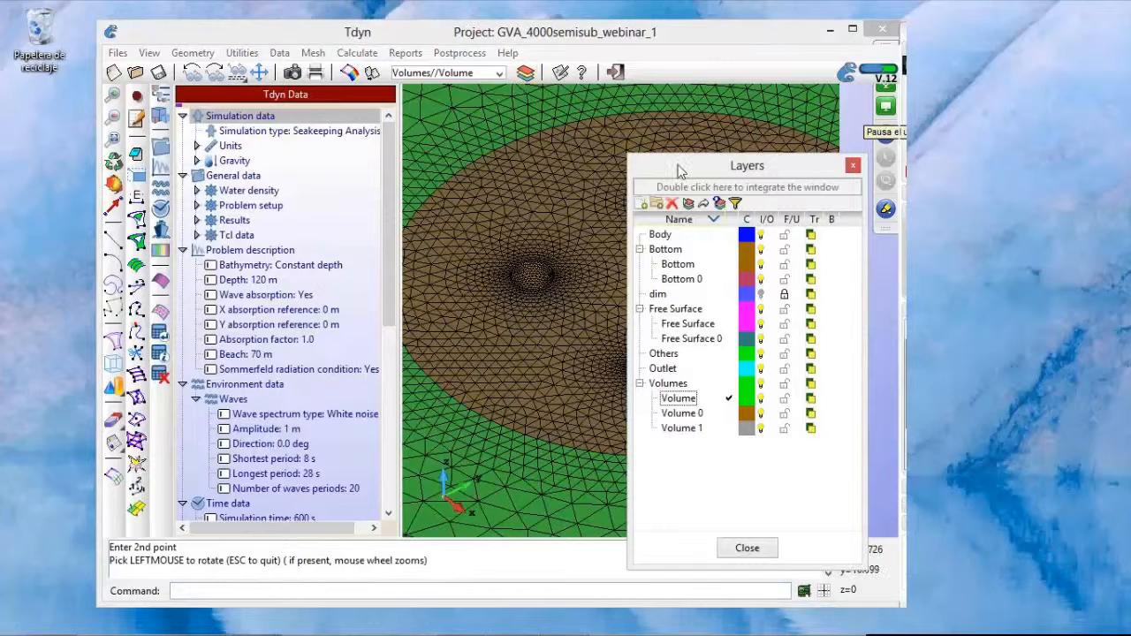
{"action": "left_click_drag", "start_coordinate": [680, 170], "coordinate": [212, 123]}
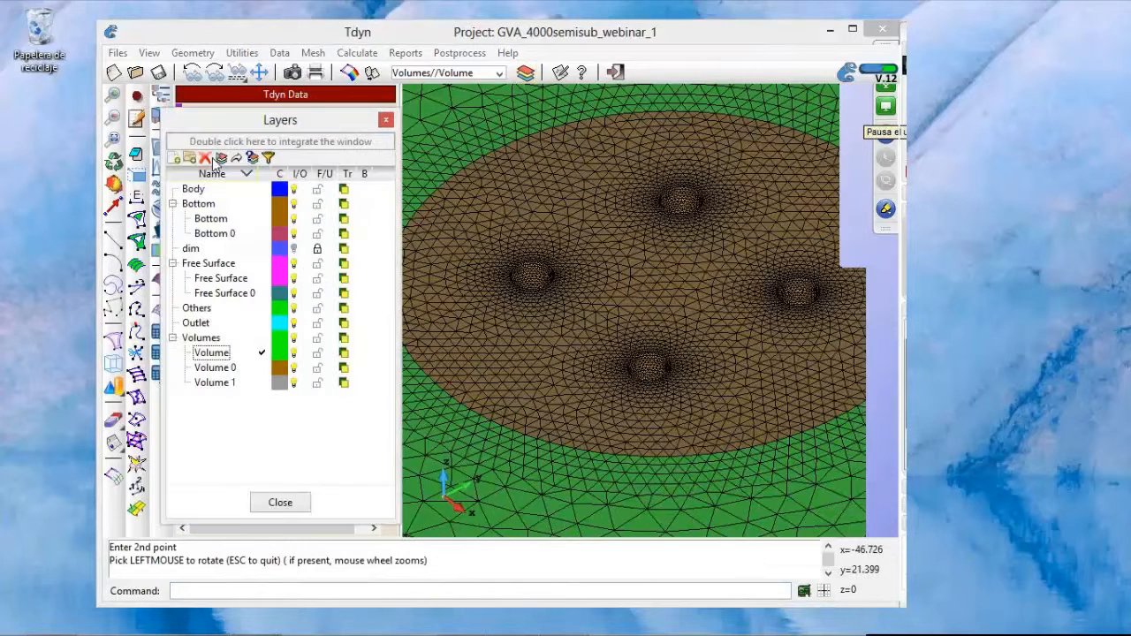
{"action": "left_click", "coordinate": [172, 204]}
{"action": "left_click", "coordinate": [171, 233]}
{"action": "left_click", "coordinate": [170, 277]}
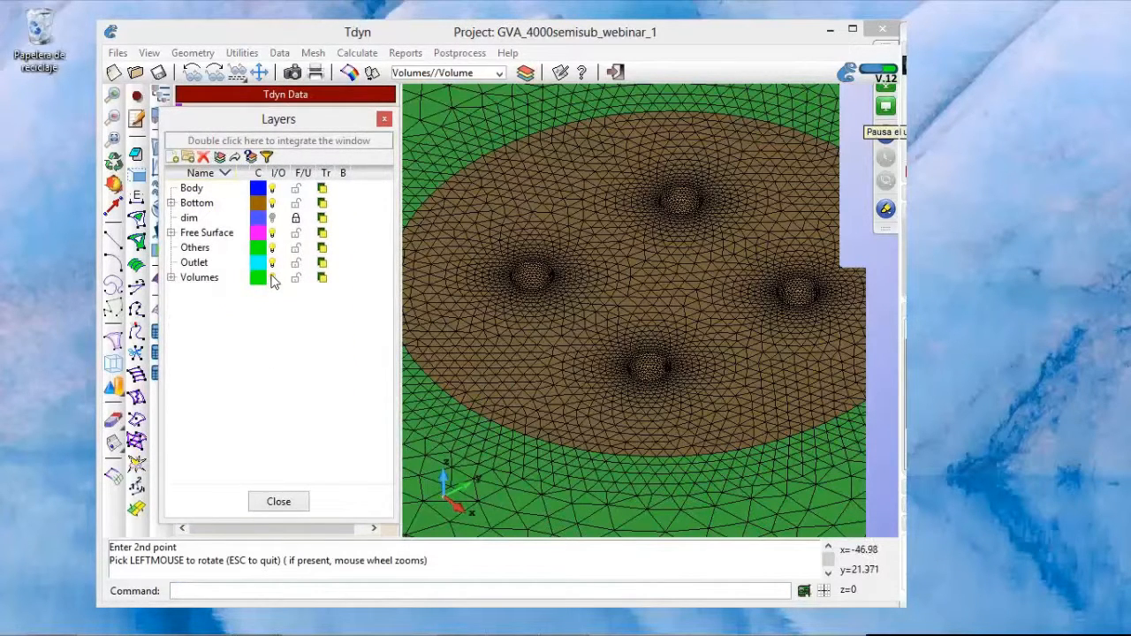
{"action": "left_click", "coordinate": [272, 277]}
{"action": "left_click", "coordinate": [273, 232]}
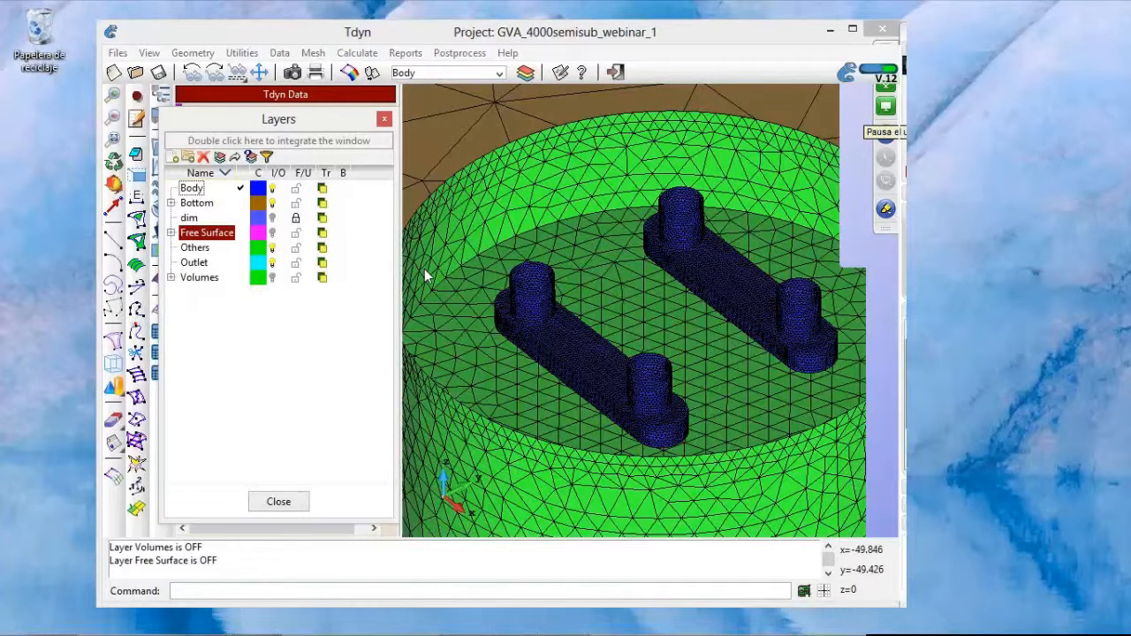
{"action": "left_click", "coordinate": [603, 365]}
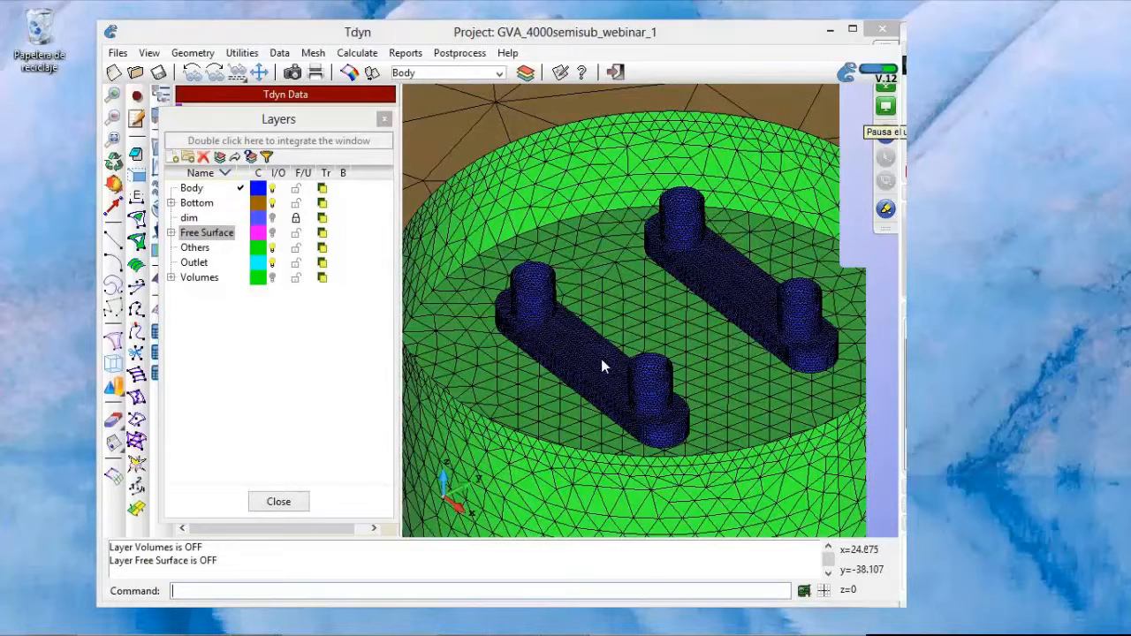
{"action": "scroll", "coordinate": [600, 358], "scroll_direction": "up", "scroll_amount": 5}
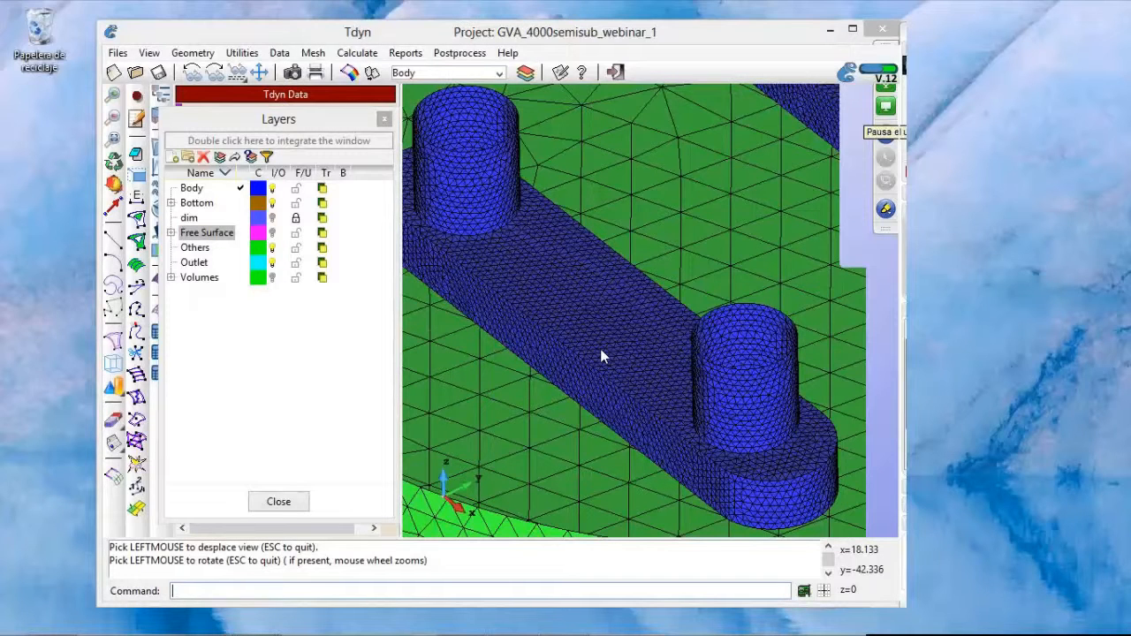
Restore the Volumes and Free Surface layers, close the layer list, and return to a full view of the geometry
{"action": "left_click", "coordinate": [272, 278]}
{"action": "left_click", "coordinate": [272, 234]}
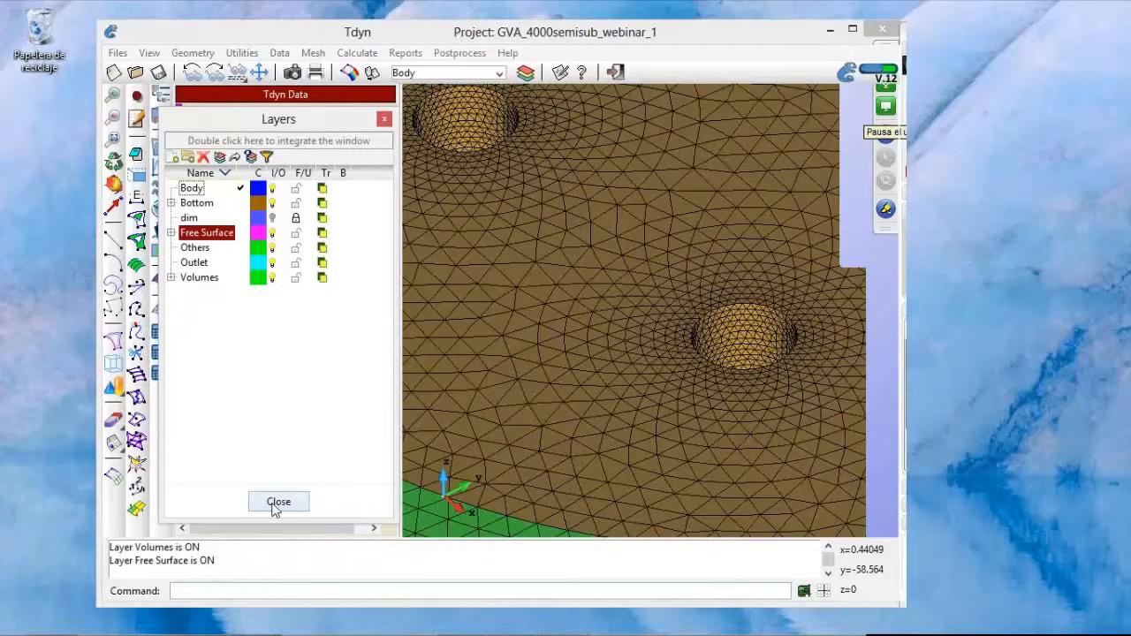
{"action": "left_click", "coordinate": [275, 504]}
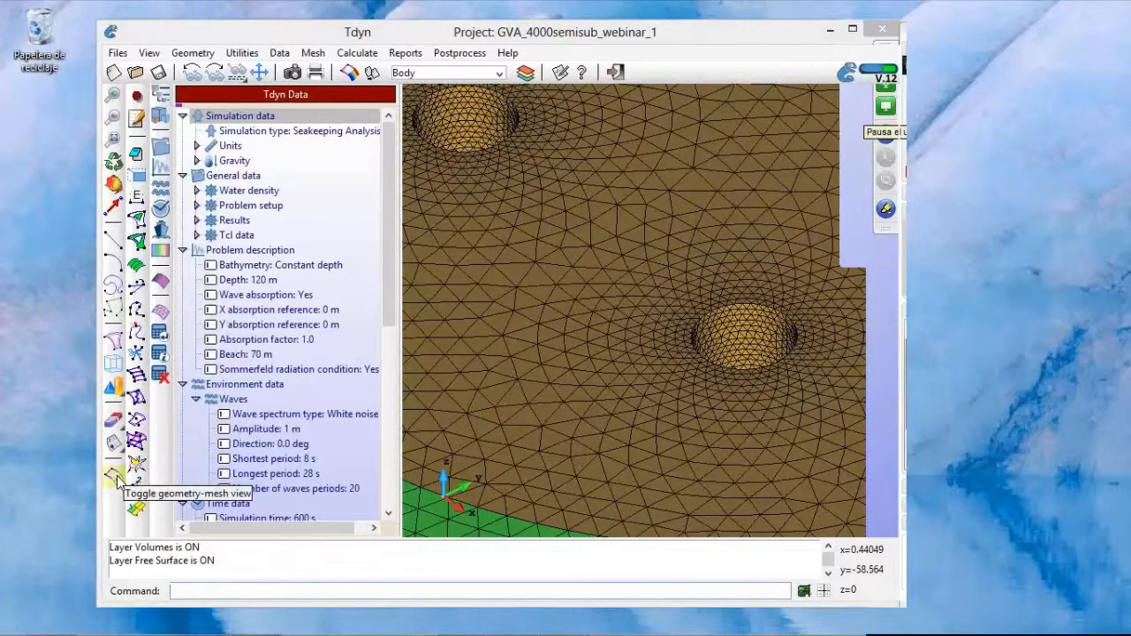
{"action": "left_click", "coordinate": [114, 477]}
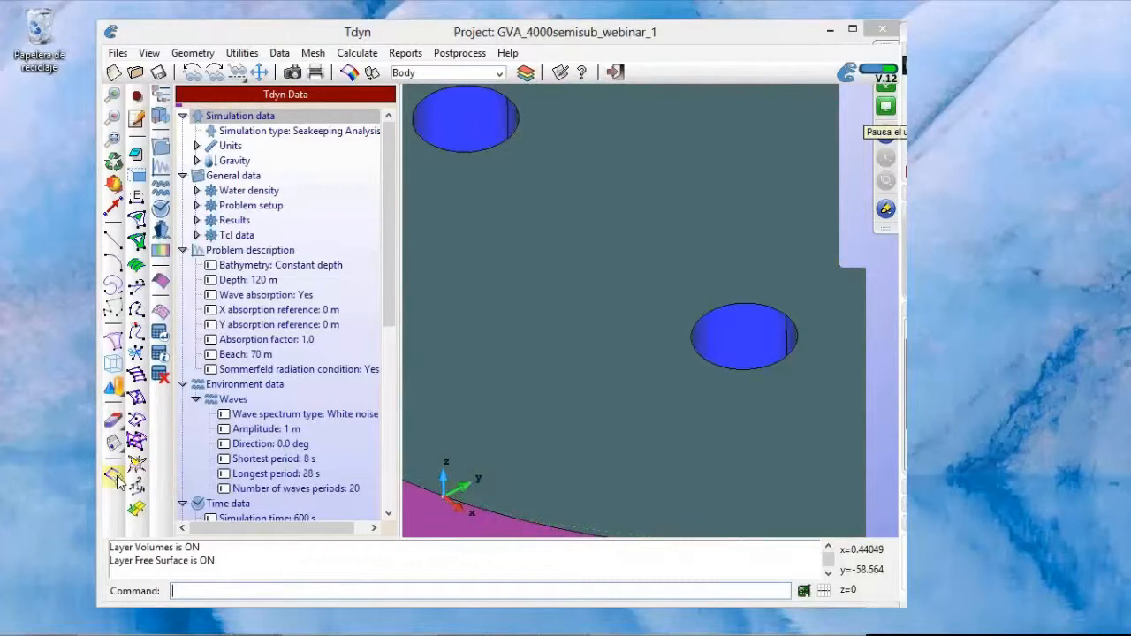
{"action": "left_click", "coordinate": [114, 143]}
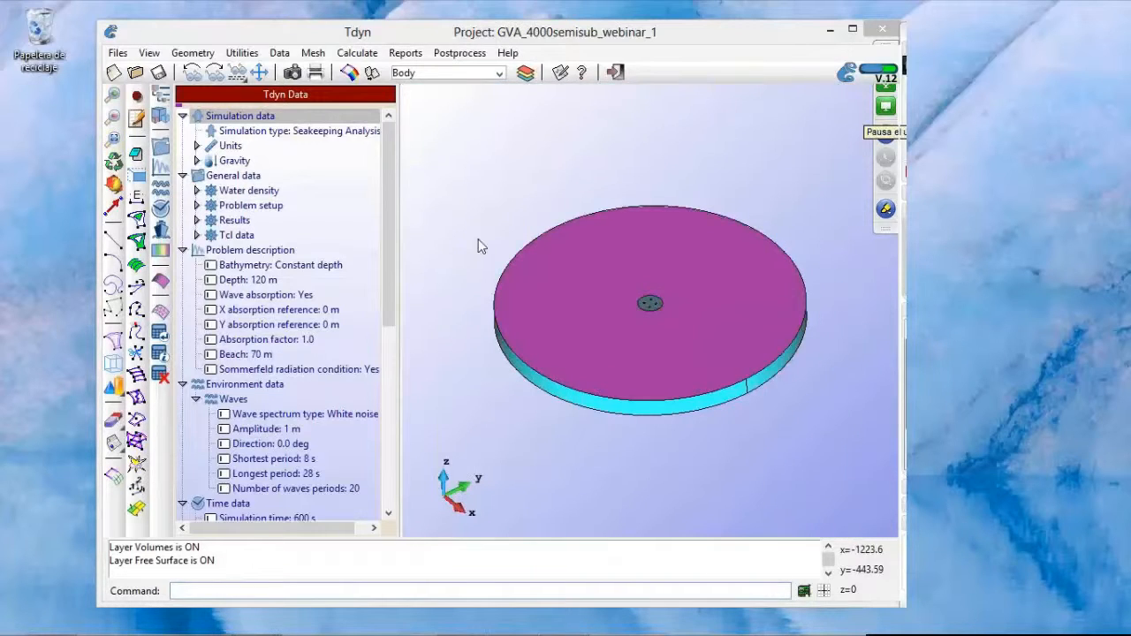
{"action": "left_click", "coordinate": [358, 56]}
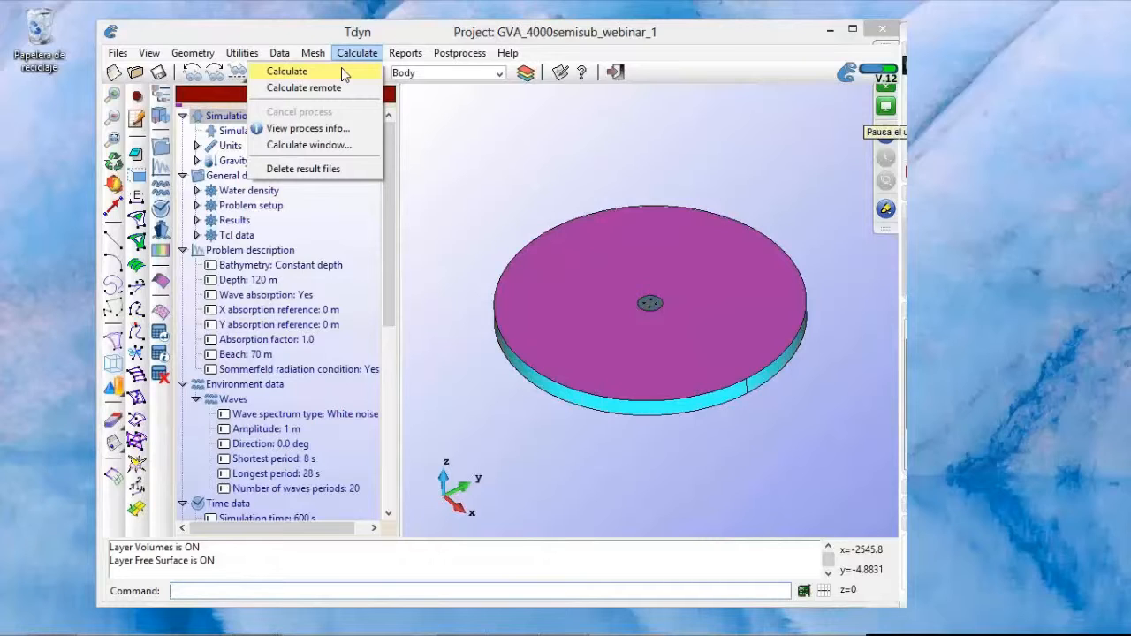
{"action": "left_click", "coordinate": [618, 171]}
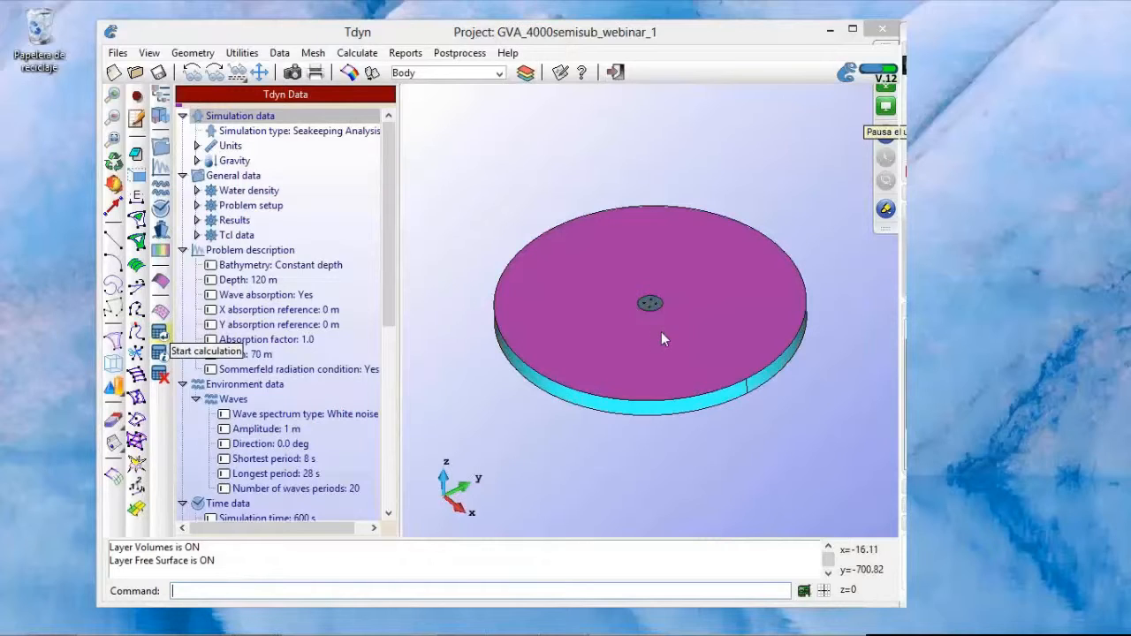
{"action": "left_click", "coordinate": [905, 257]}
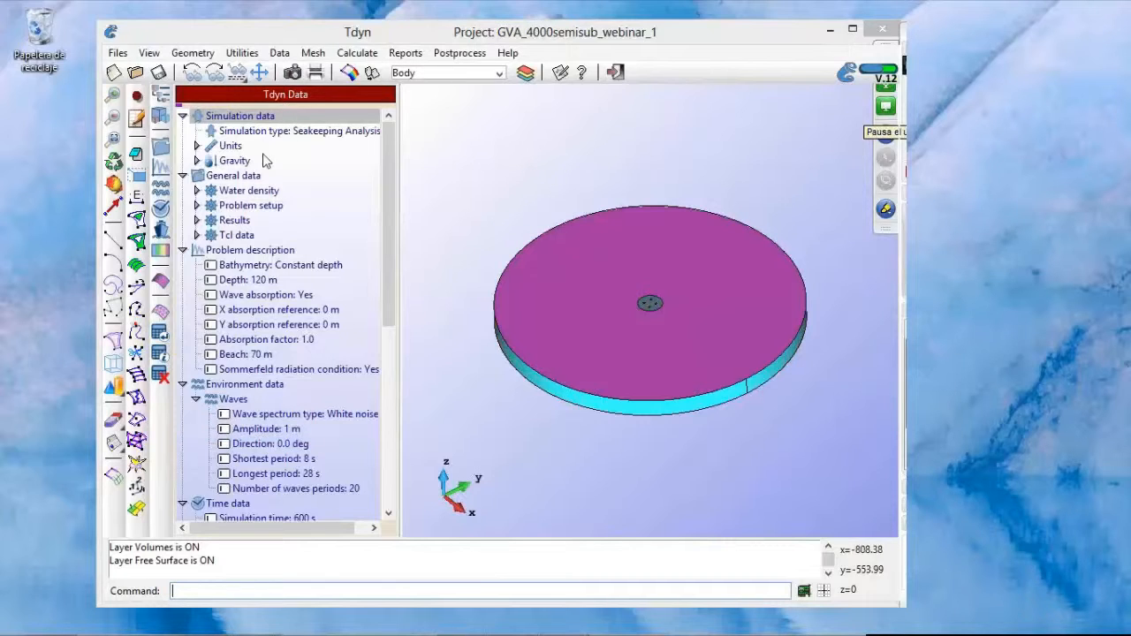
Open the calculation's process info and enlarge and reposition its output window
{"action": "left_click", "coordinate": [373, 56]}
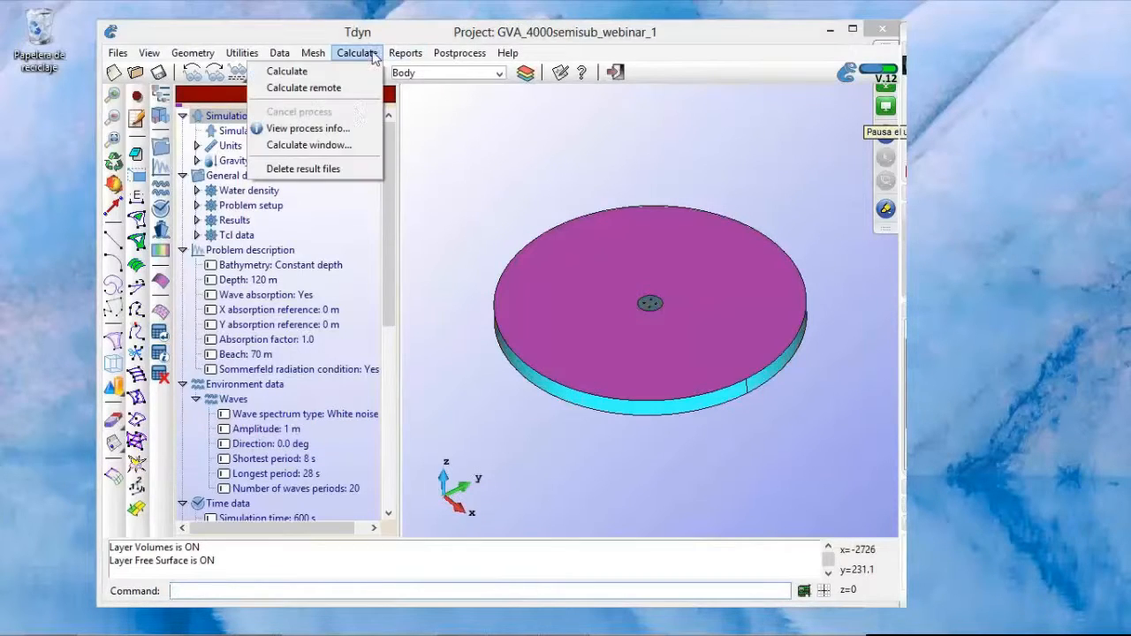
{"action": "left_click", "coordinate": [356, 130]}
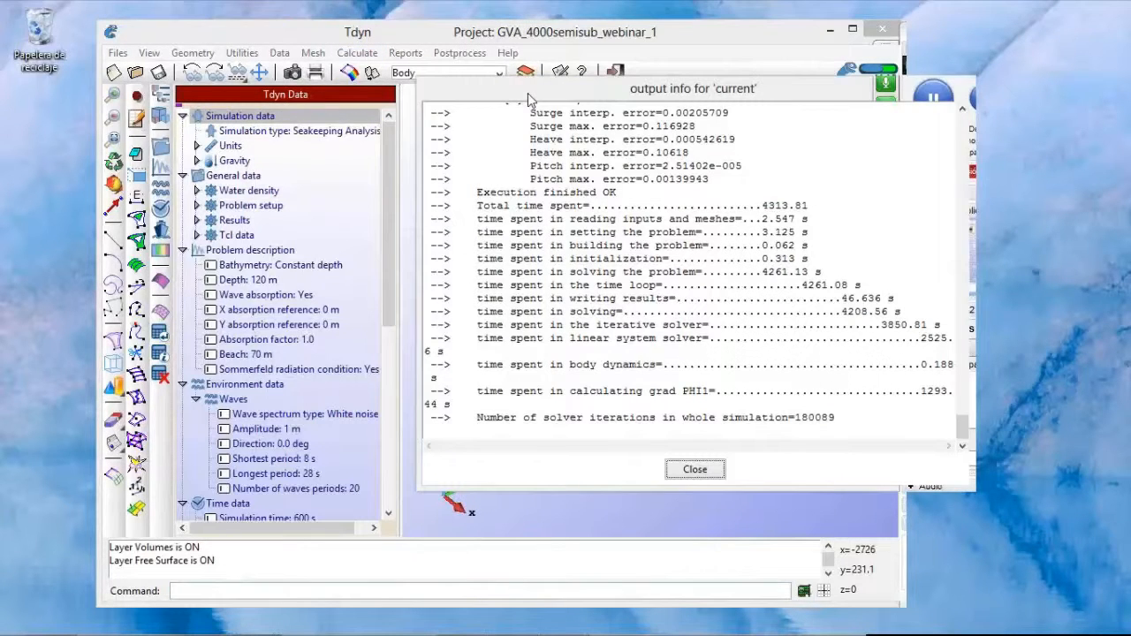
{"action": "left_click_drag", "start_coordinate": [527, 92], "coordinate": [372, 91]}
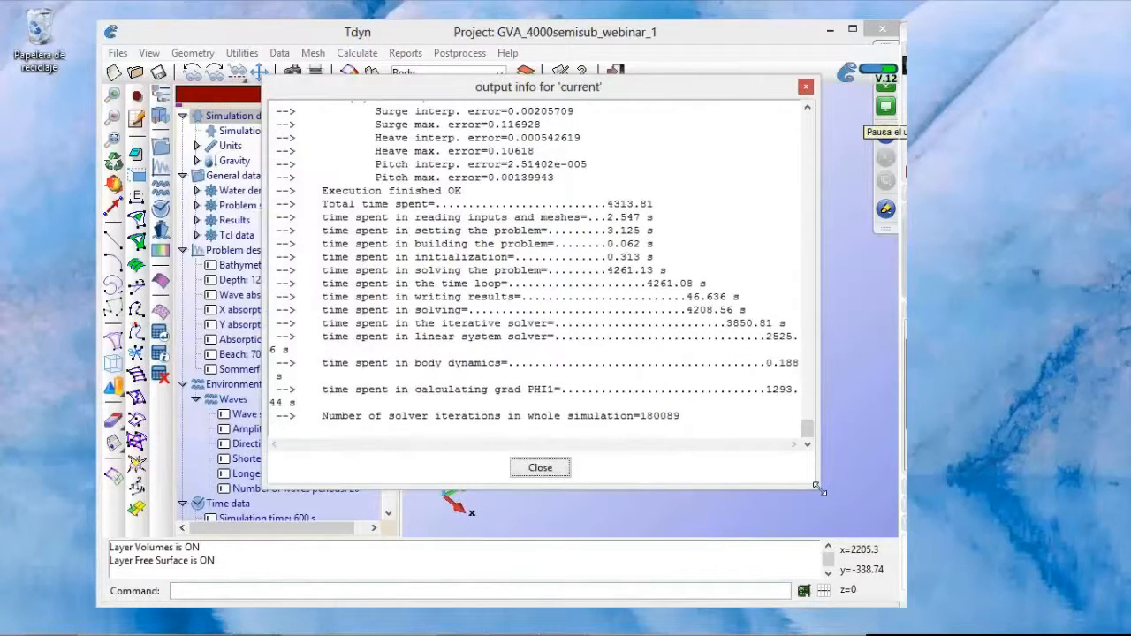
{"action": "left_click_drag", "start_coordinate": [882, 522], "coordinate": [898, 527]}
{"action": "left_click_drag", "start_coordinate": [581, 95], "coordinate": [539, 90]}
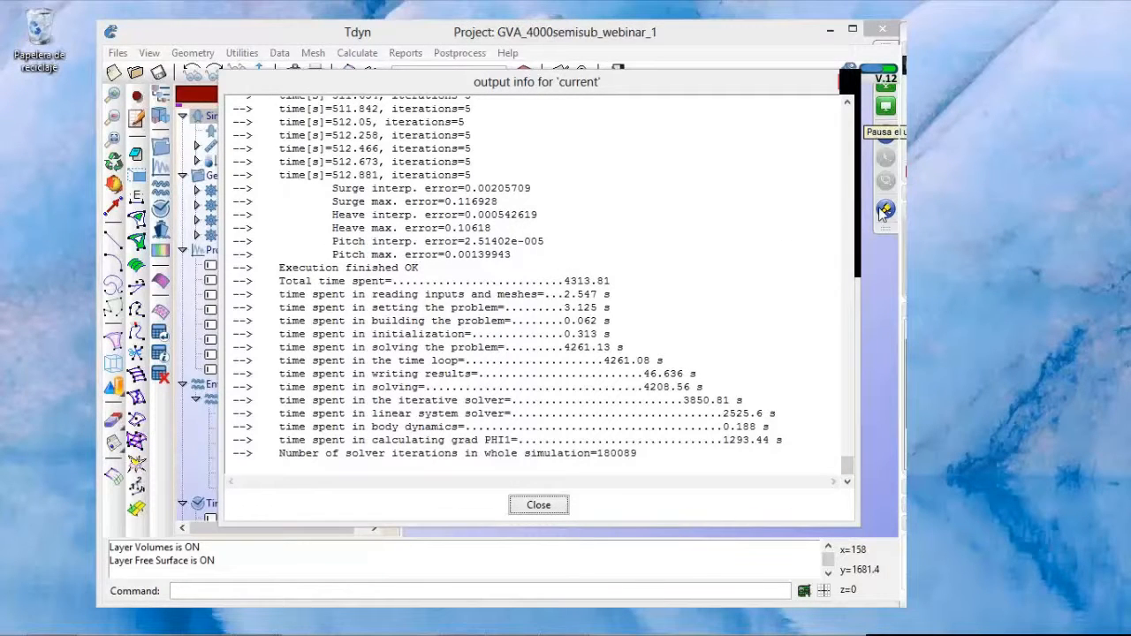
Highlight the total time spent line at the end of the output info with the marker
{"action": "left_click", "coordinate": [901, 265]}
{"action": "left_click", "coordinate": [901, 261]}
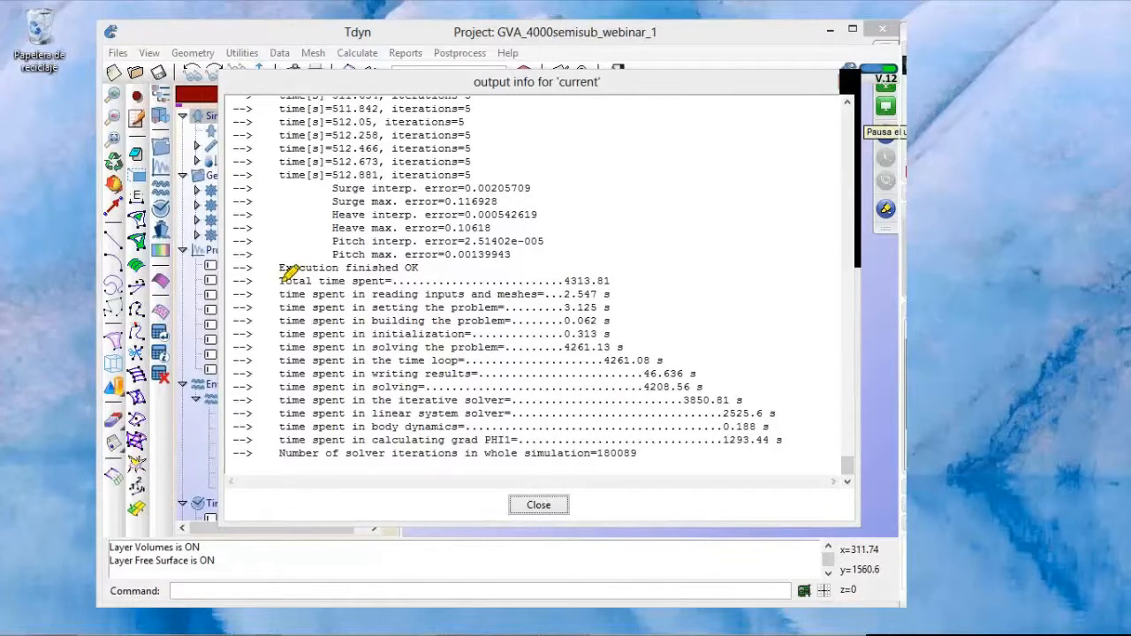
{"action": "left_click_drag", "start_coordinate": [285, 281], "coordinate": [614, 282]}
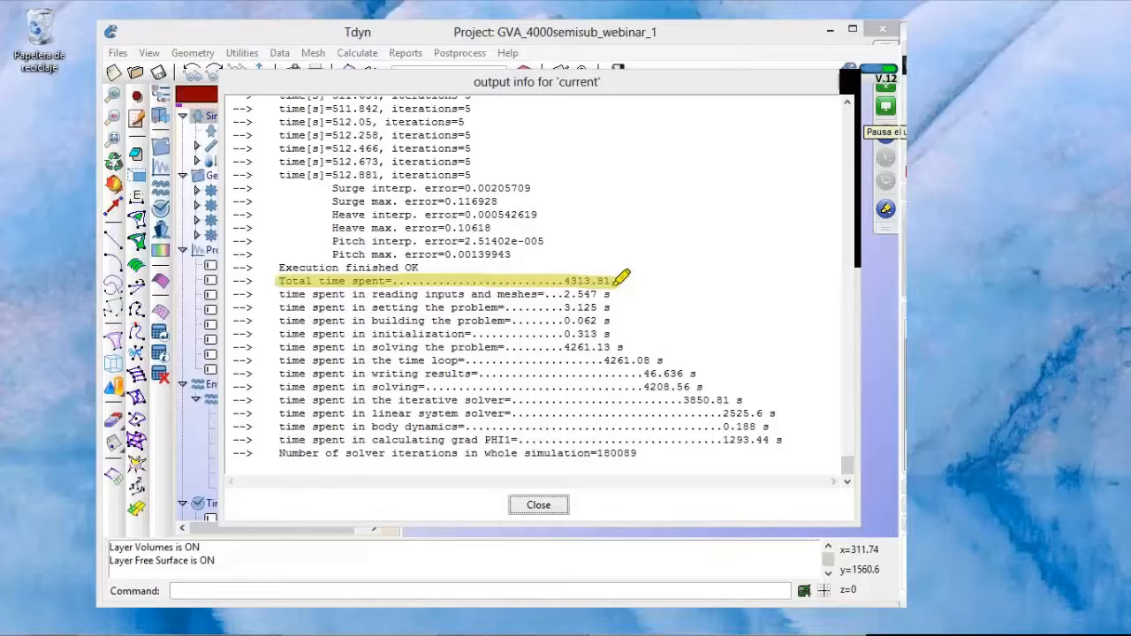
{"action": "left_click_drag", "start_coordinate": [616, 282], "coordinate": [619, 281]}
{"action": "right_click", "coordinate": [613, 285]}
{"action": "left_click", "coordinate": [654, 313]}
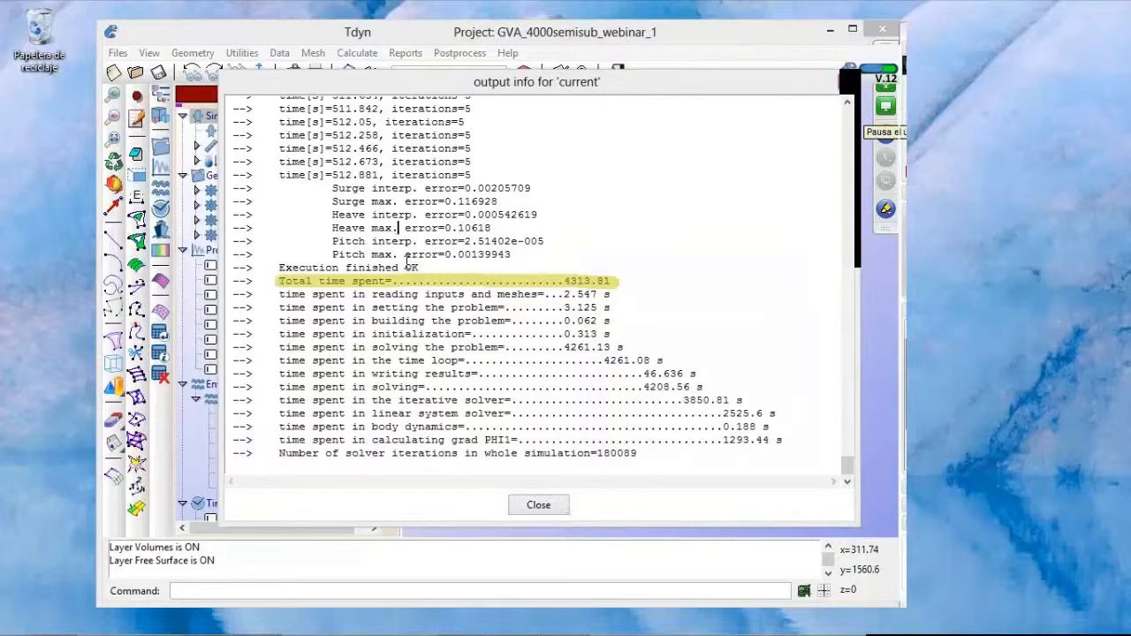
Go back to the beginning of the output log and erase all drawings from the screen
{"action": "scroll", "coordinate": [395, 268], "scroll_direction": "down", "scroll_amount": 1}
{"action": "scroll", "coordinate": [474, 256], "scroll_direction": "up", "scroll_amount": 5}
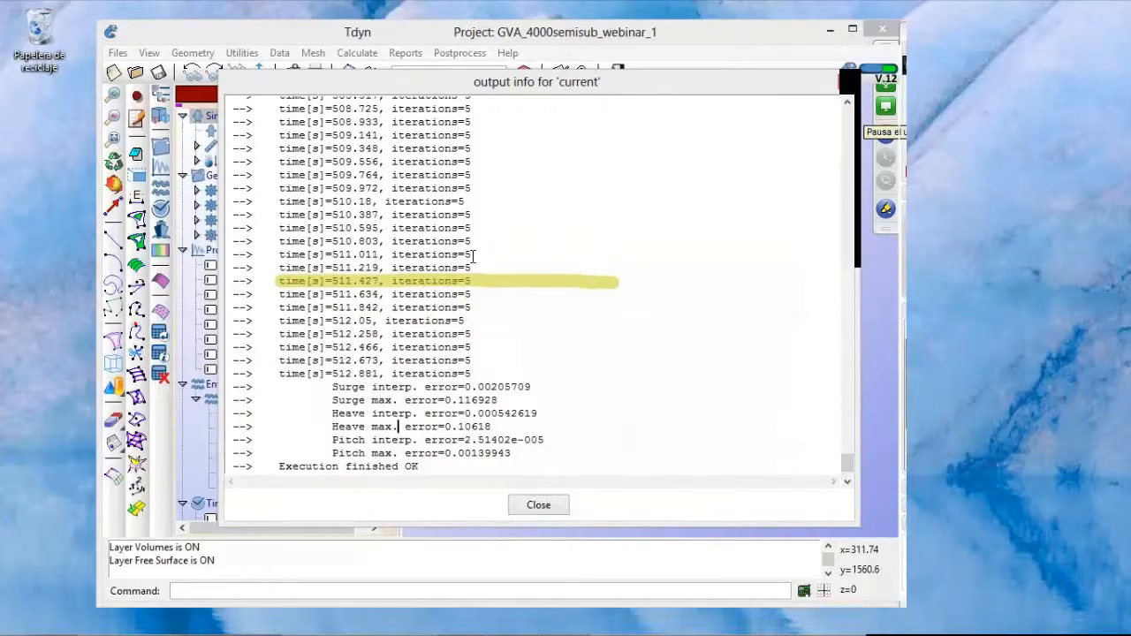
{"action": "scroll", "coordinate": [473, 256], "scroll_direction": "up", "scroll_amount": 10}
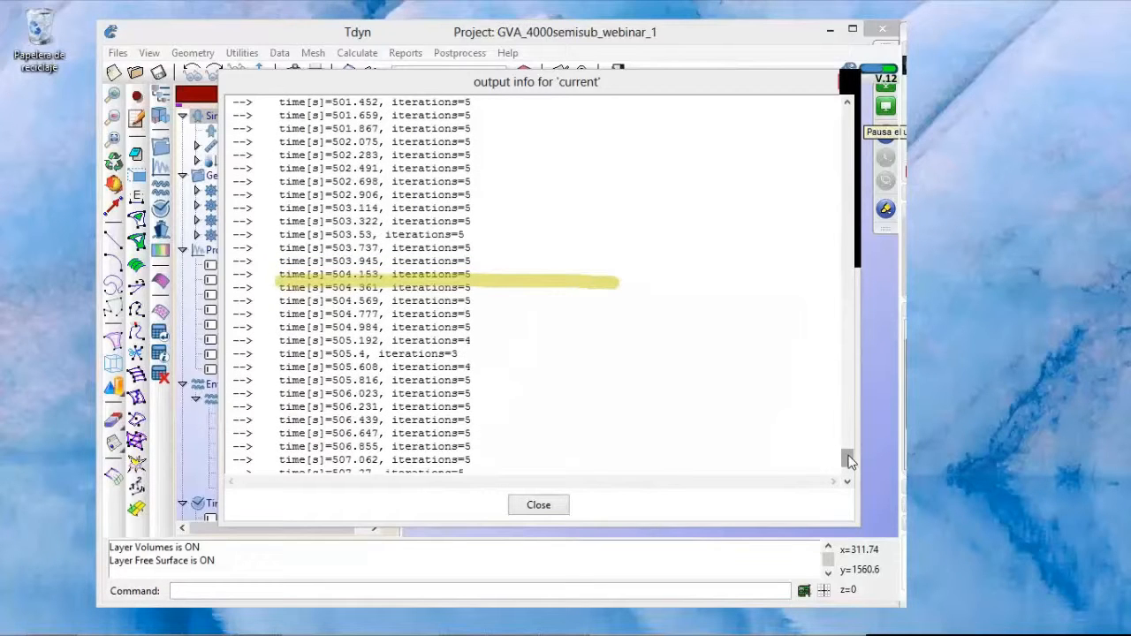
{"action": "left_click_drag", "start_coordinate": [848, 459], "coordinate": [795, 111]}
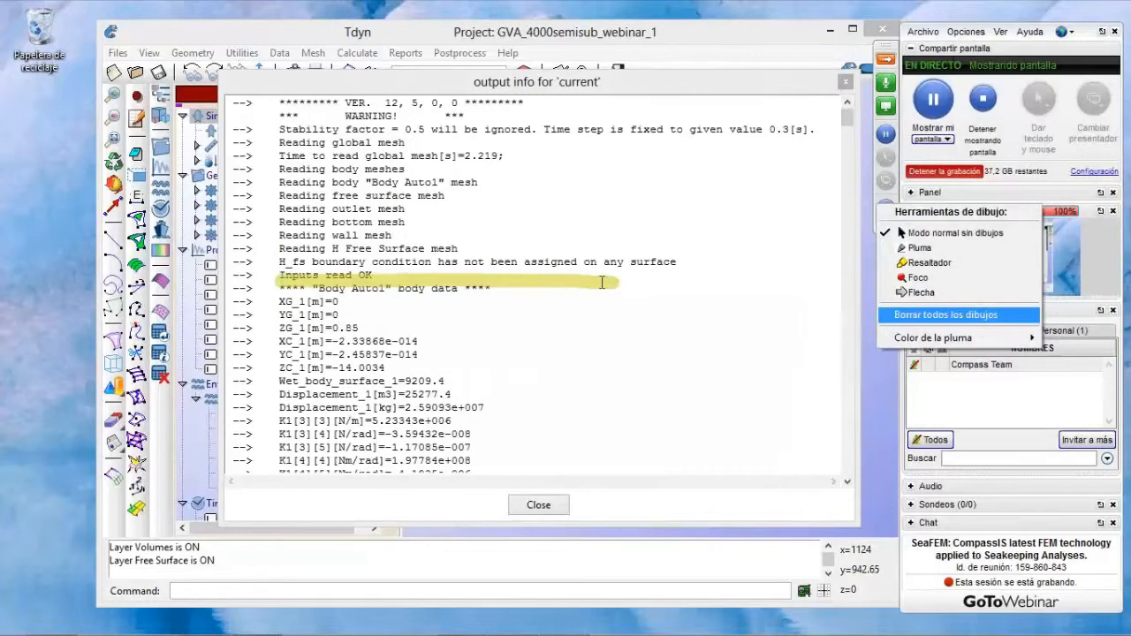
{"action": "left_click", "coordinate": [945, 315]}
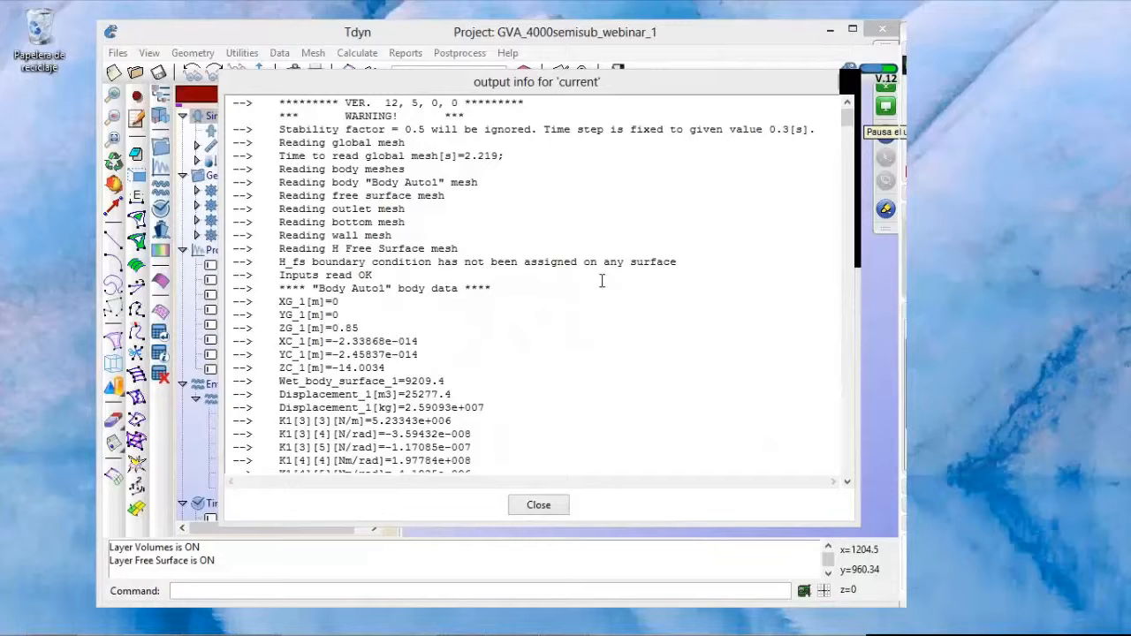
Highlight the two displacement lines, in m3 and kg, in the Body Auto1 data with the marker
{"action": "left_click", "coordinate": [886, 208]}
{"action": "left_click", "coordinate": [918, 261]}
{"action": "mouse_move", "coordinate": [279, 395]}
{"action": "left_mouse_down"}
{"action": "mouse_move", "coordinate": [486, 389]}
{"action": "mouse_move", "coordinate": [485, 407]}
{"action": "mouse_move", "coordinate": [283, 407]}
{"action": "left_mouse_up"}
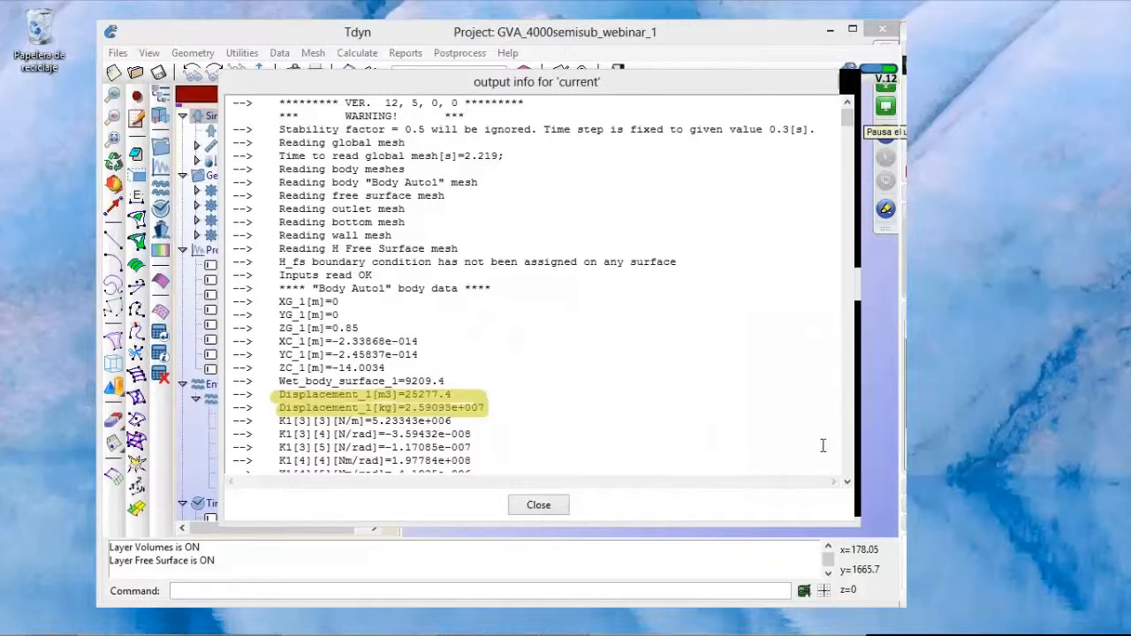
Mark a box around the K1 stiffness, flotation area and GM roll and pitch lines of the body data
{"action": "scroll", "coordinate": [593, 374], "scroll_direction": "down", "scroll_amount": 3}
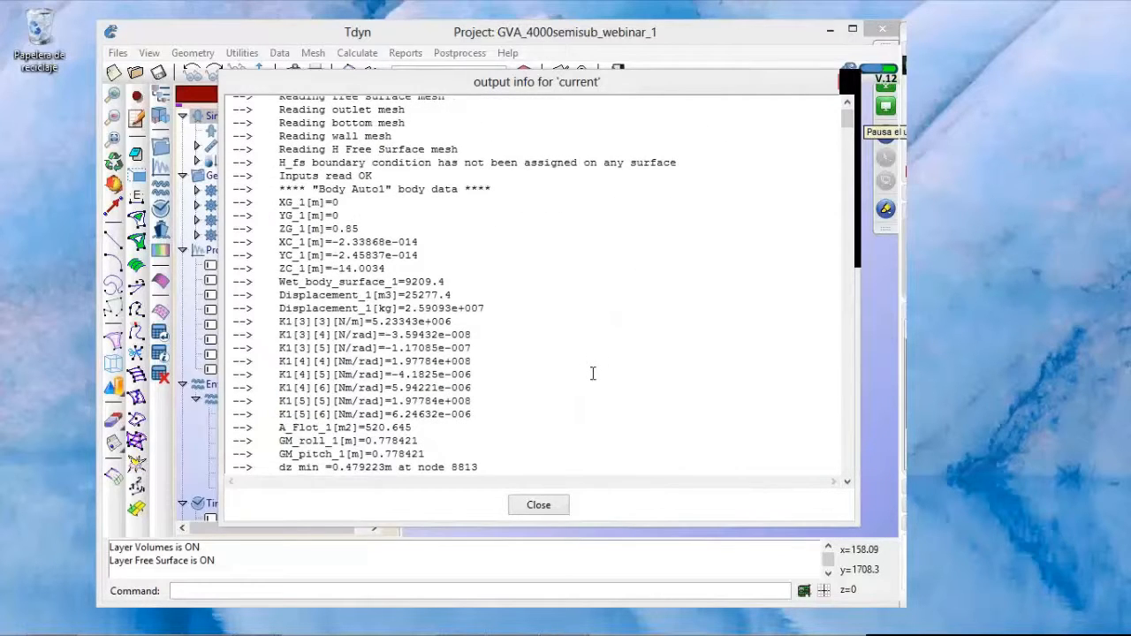
{"action": "scroll", "coordinate": [593, 374], "scroll_direction": "down", "scroll_amount": 1}
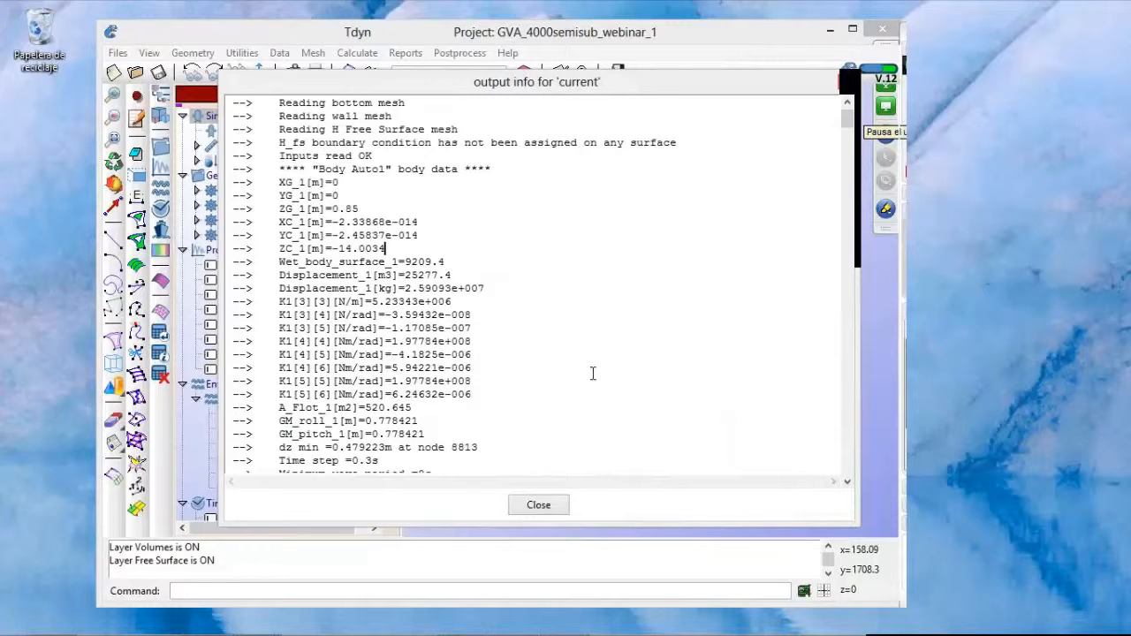
{"action": "scroll", "coordinate": [593, 374], "scroll_direction": "down", "scroll_amount": 1}
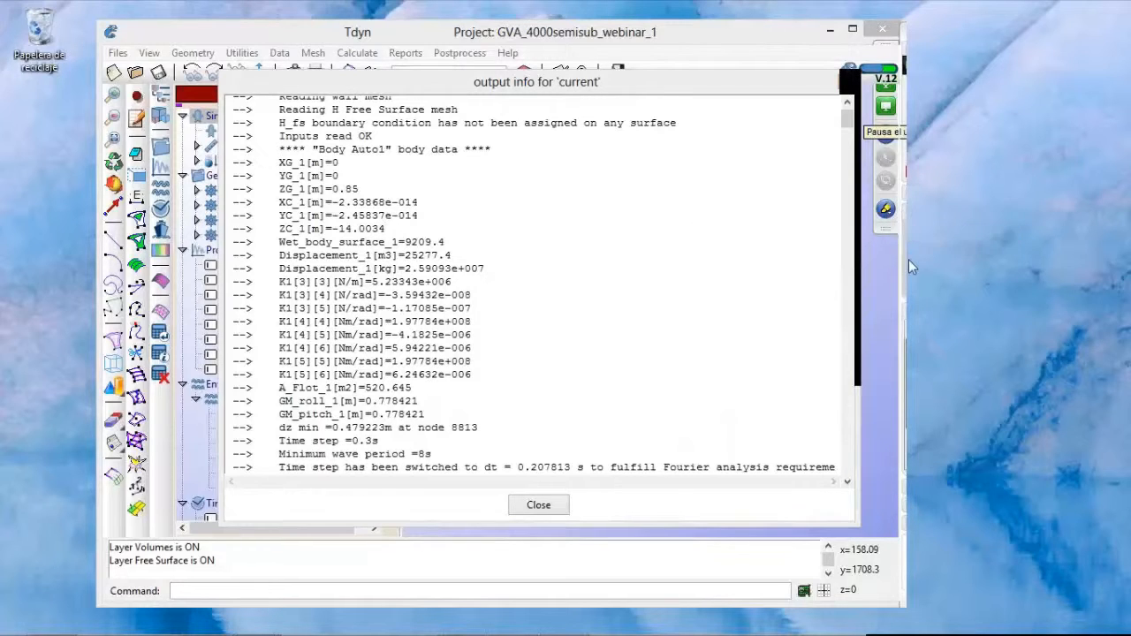
{"action": "left_click", "coordinate": [886, 212]}
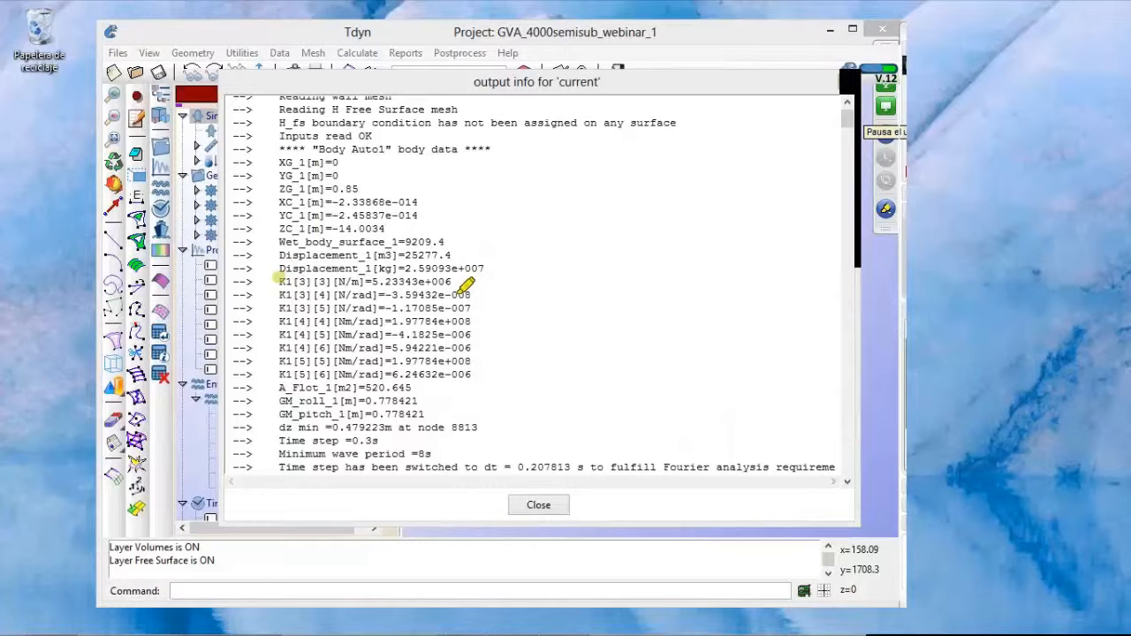
{"action": "mouse_move", "coordinate": [459, 288]}
{"action": "left_mouse_down"}
{"action": "mouse_move", "coordinate": [473, 295]}
{"action": "mouse_move", "coordinate": [474, 419]}
{"action": "left_mouse_up"}
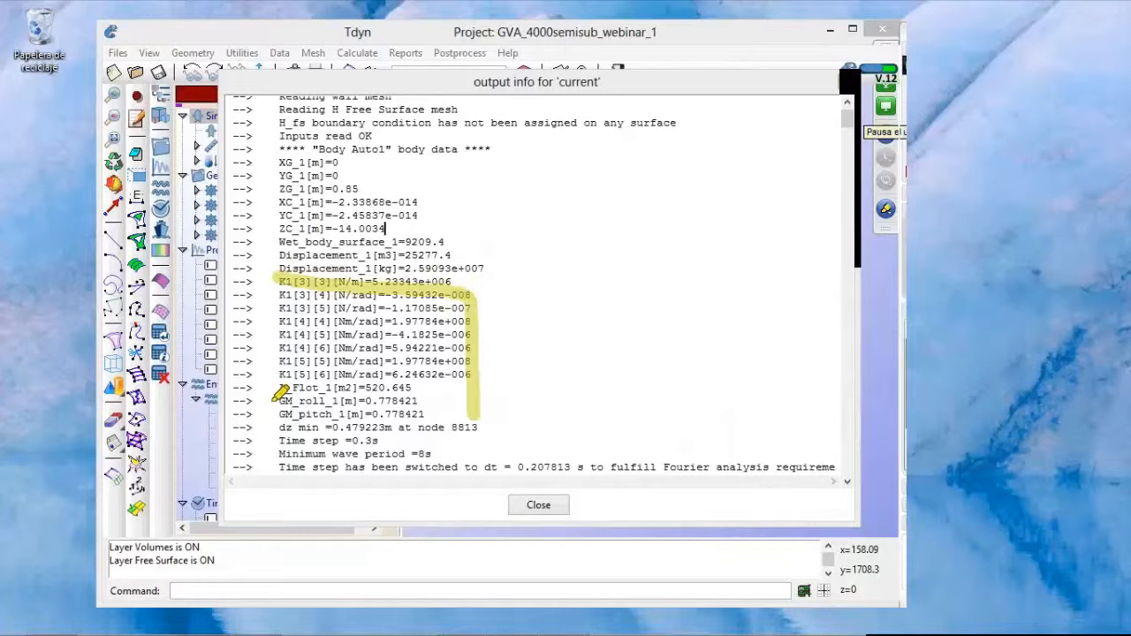
{"action": "left_click_drag", "start_coordinate": [281, 393], "coordinate": [284, 268]}
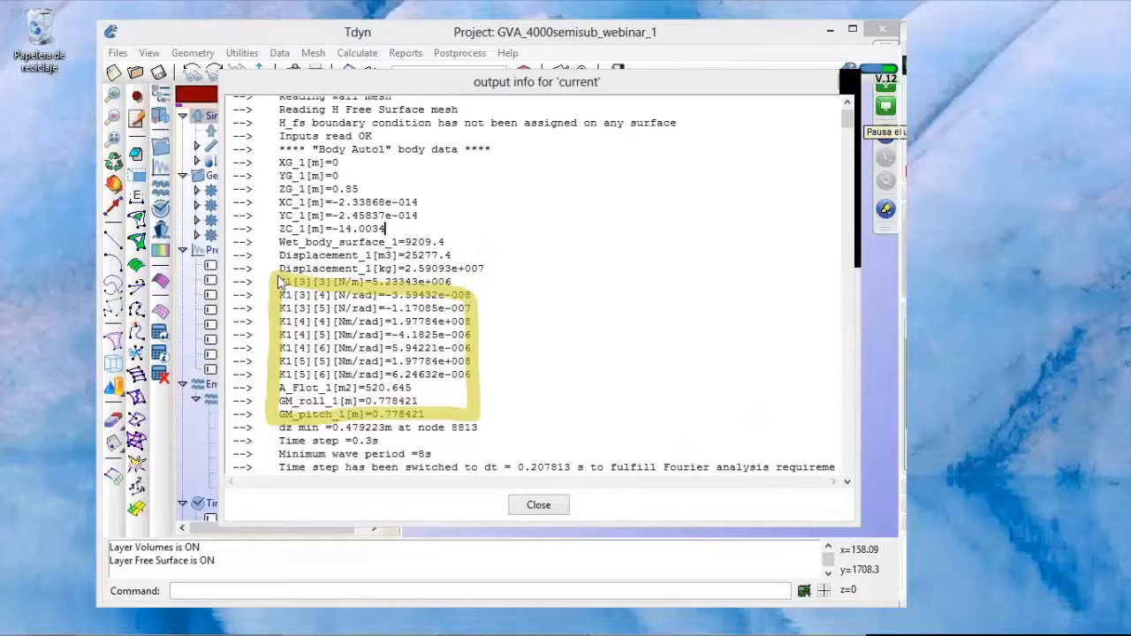
Erase the marker box around the body data and return to normal mode without drawing
{"action": "right_click", "coordinate": [277, 274]}
{"action": "left_click", "coordinate": [320, 340]}
{"action": "right_click", "coordinate": [520, 324]}
{"action": "left_click", "coordinate": [574, 437]}
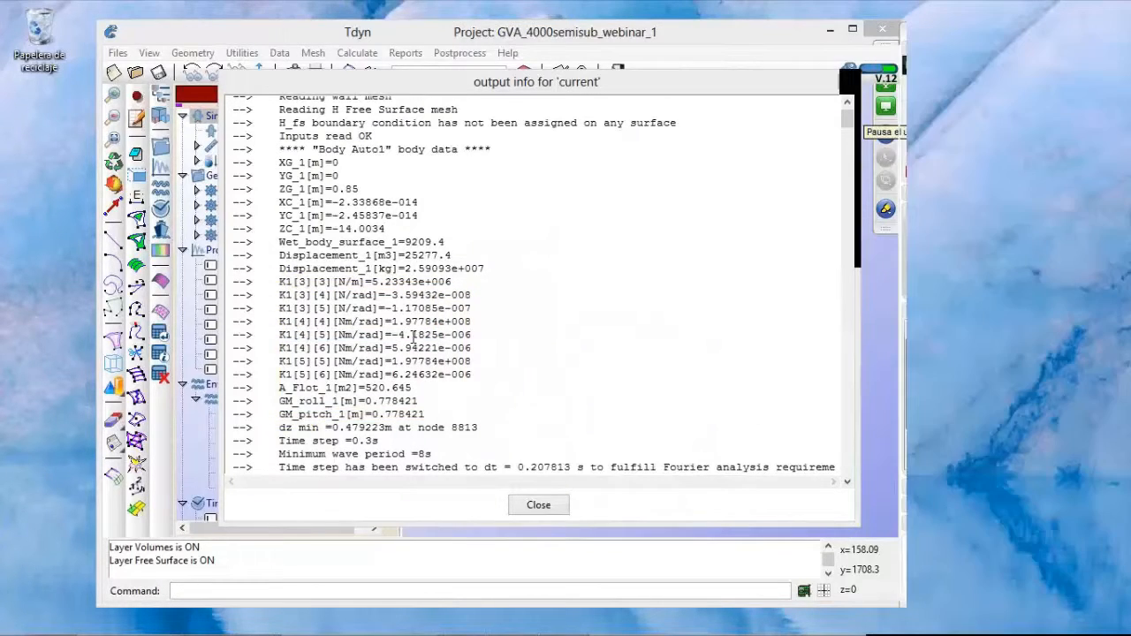
Select the time step line in the output log and widen the window to read the time step and simulation time changes
{"action": "left_click_drag", "start_coordinate": [398, 335], "coordinate": [472, 361]}
{"action": "scroll", "coordinate": [387, 340], "scroll_direction": "down", "scroll_amount": 1}
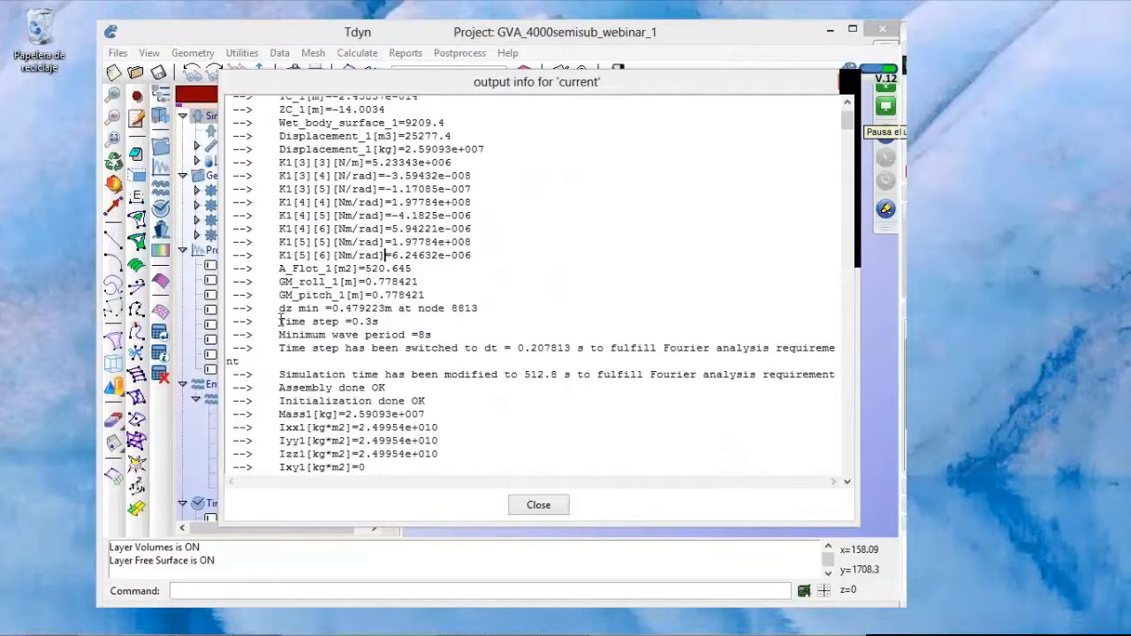
{"action": "left_click_drag", "start_coordinate": [281, 320], "coordinate": [385, 322]}
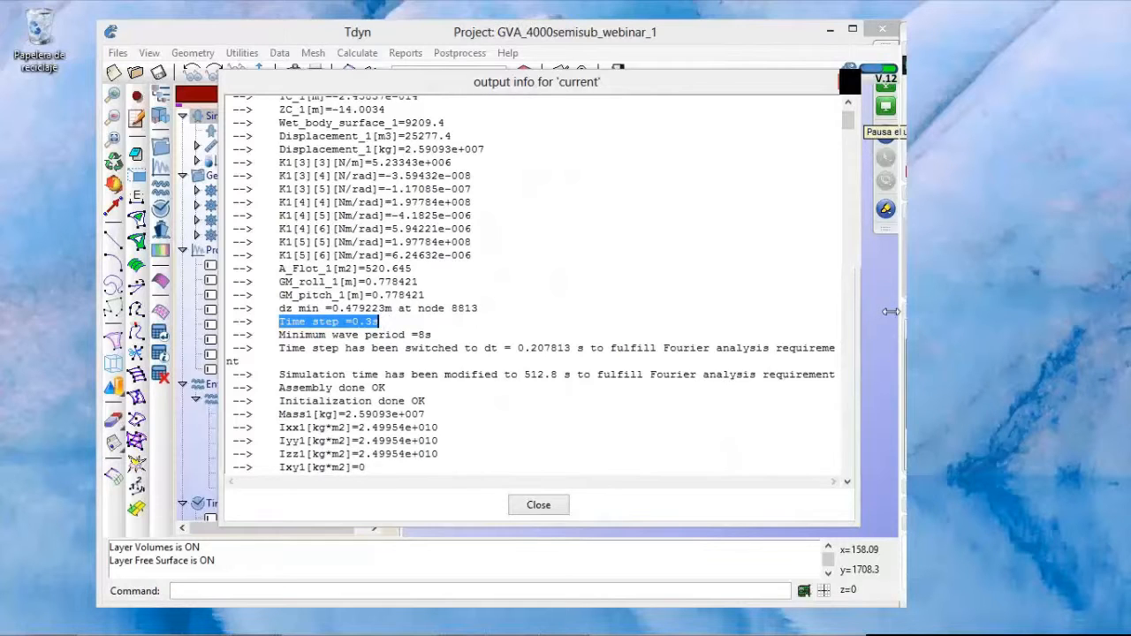
{"action": "left_click_drag", "start_coordinate": [857, 312], "coordinate": [890, 312]}
{"action": "left_click_drag", "start_coordinate": [692, 86], "coordinate": [665, 85]}
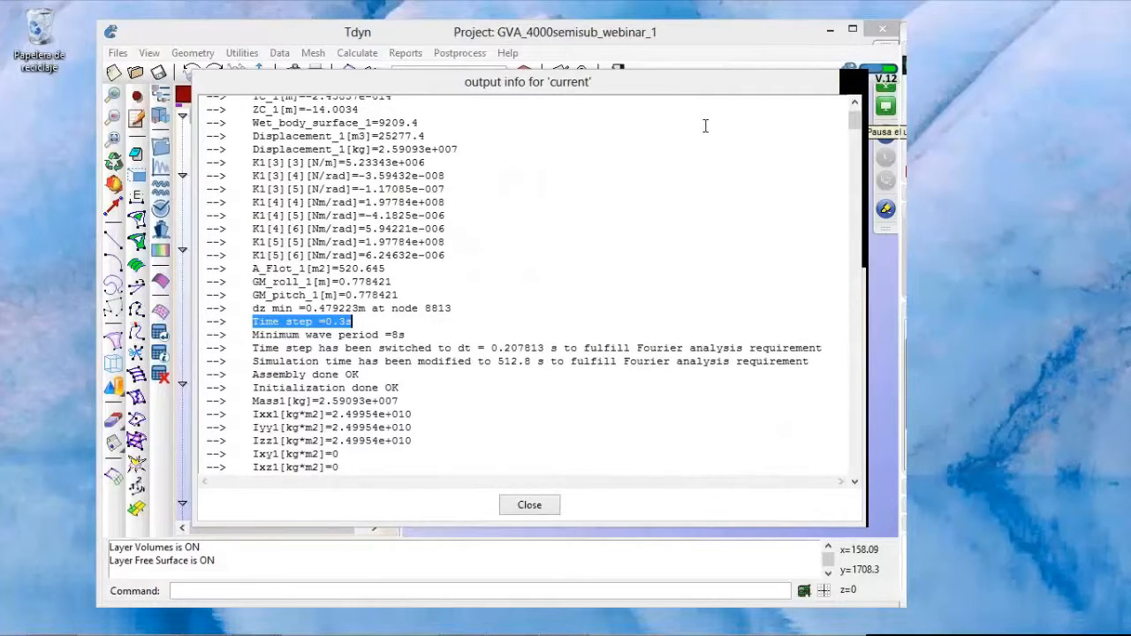
Mark a box around the switched time step and modified simulation time lines in the output log, and clear the marking
{"action": "left_click", "coordinate": [889, 216]}
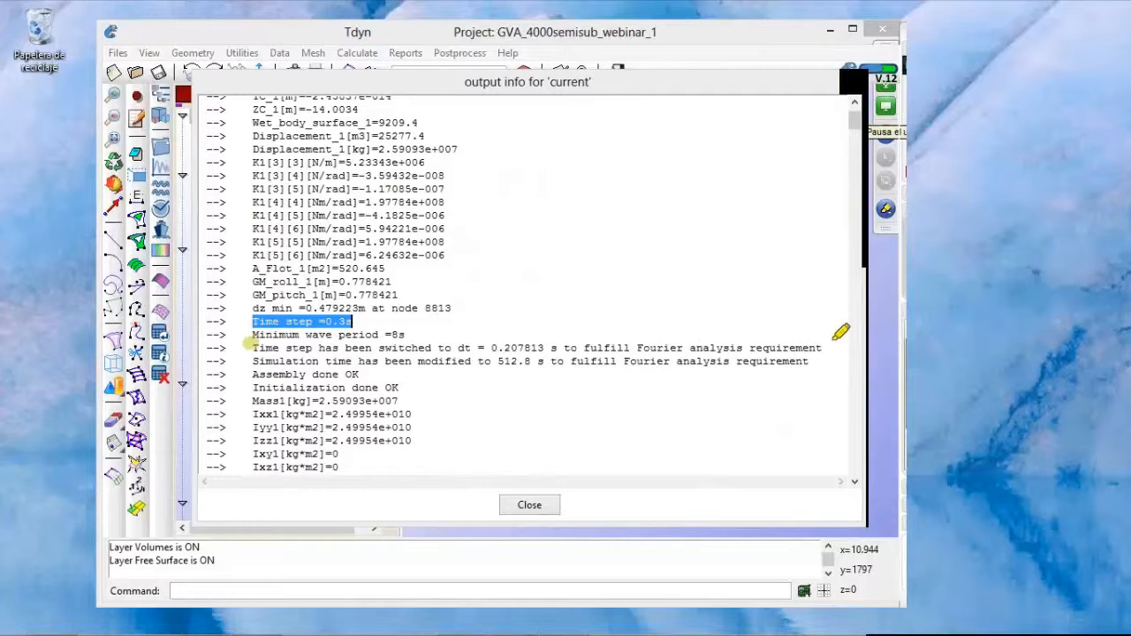
{"action": "mouse_move", "coordinate": [841, 332]}
{"action": "left_mouse_down"}
{"action": "mouse_move", "coordinate": [249, 358]}
{"action": "mouse_move", "coordinate": [254, 343]}
{"action": "left_mouse_up"}
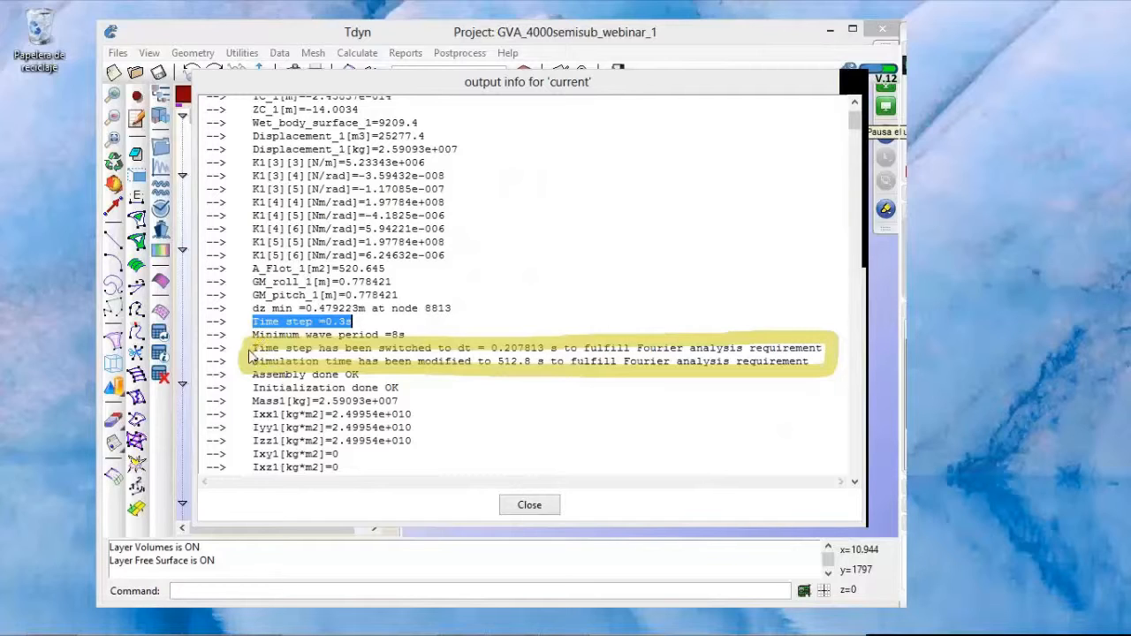
{"action": "right_click", "coordinate": [319, 470]}
{"action": "left_click", "coordinate": [441, 460]}
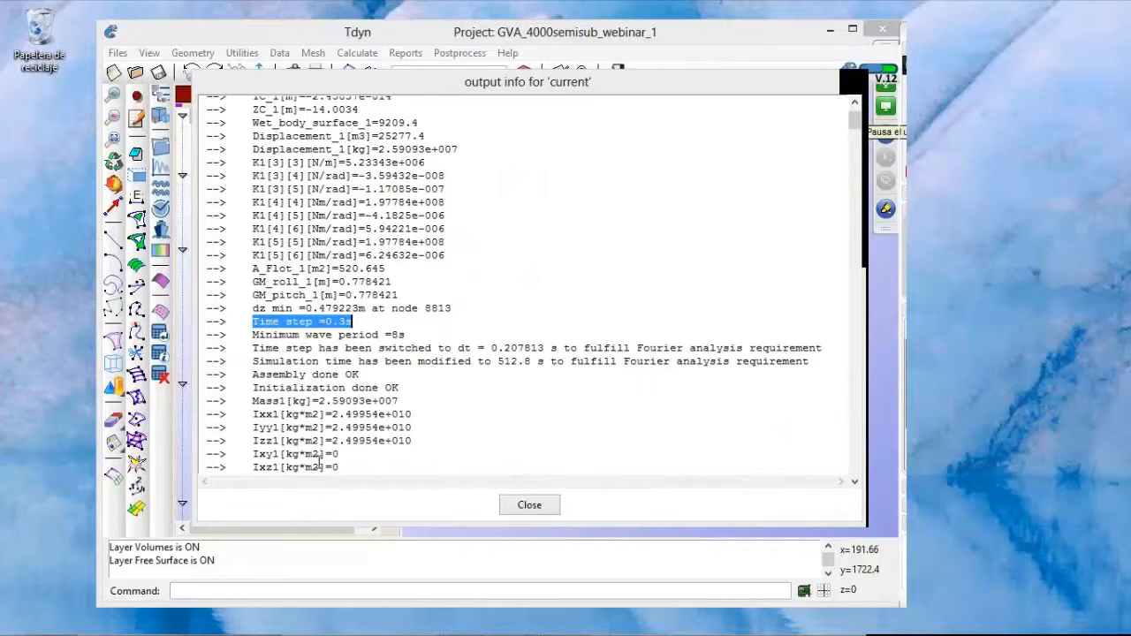
Close the output info and switch the project from preprocess to postprocess to load the results
{"action": "left_click", "coordinate": [522, 510]}
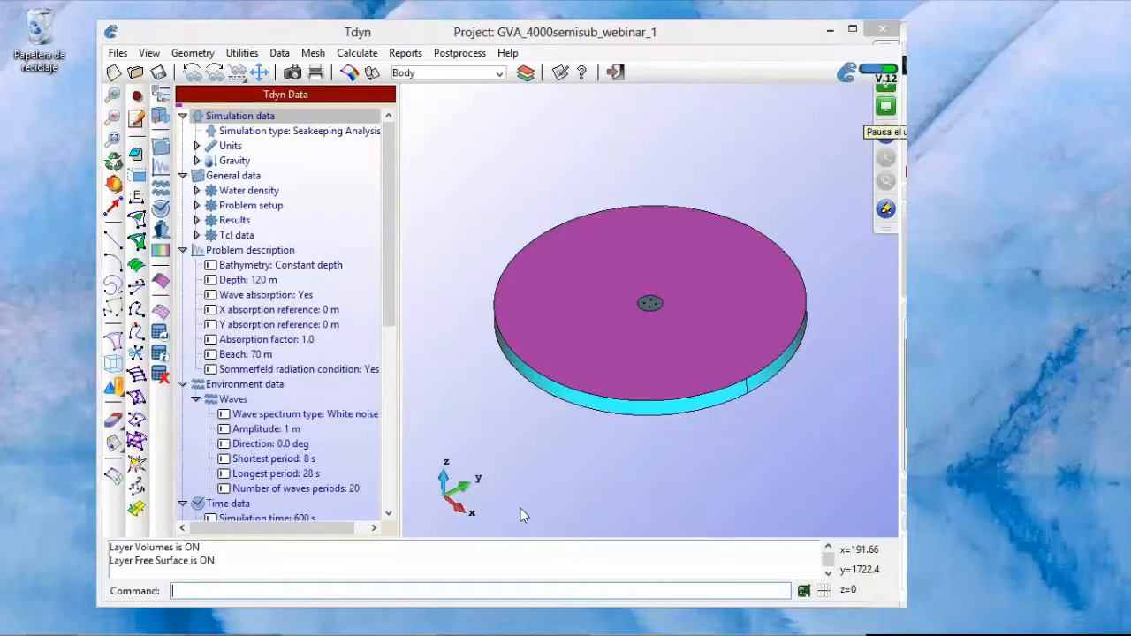
{"action": "left_click", "coordinate": [349, 75]}
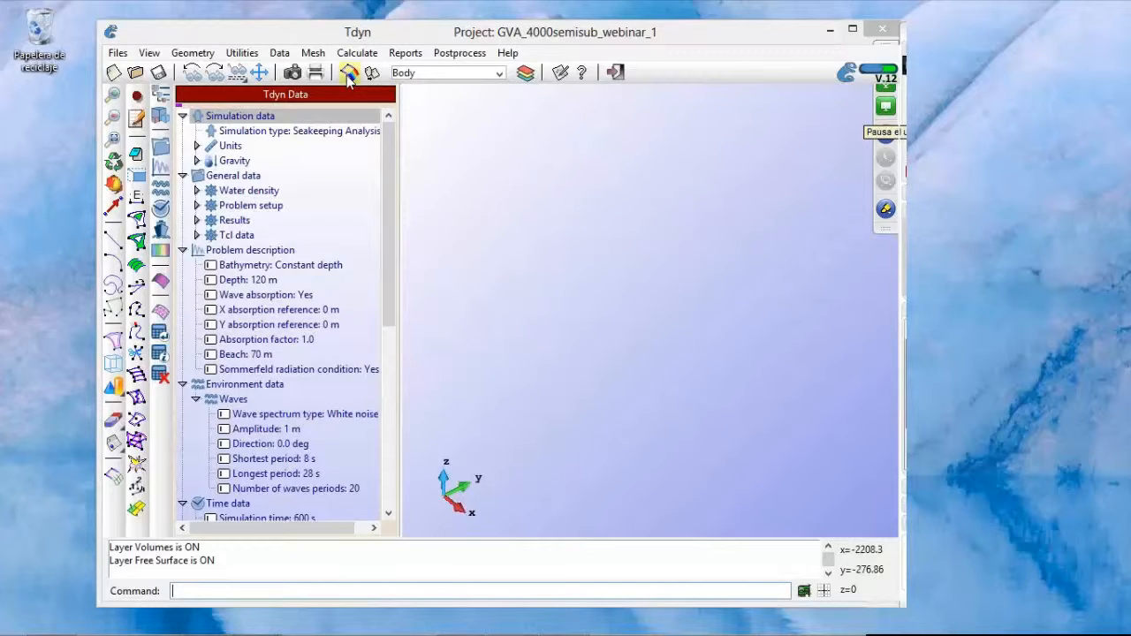
{"action": "left_click", "coordinate": [349, 76]}
{"action": "left_click_drag", "start_coordinate": [343, 39], "coordinate": [274, 40]}
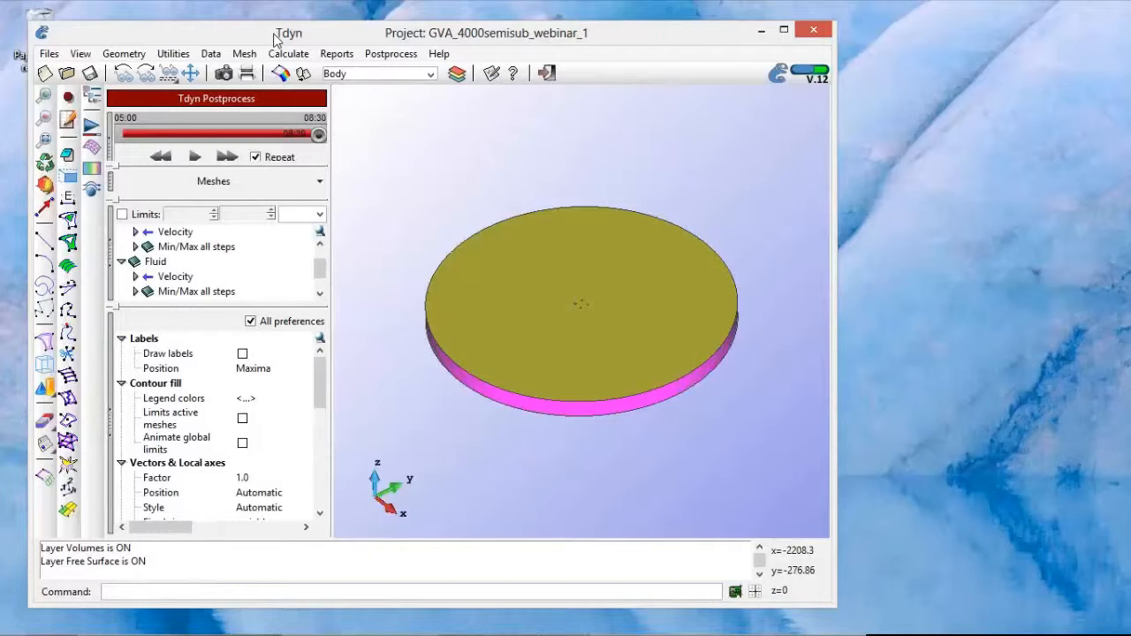
Open the SeaFEM graphs, set the results type to RAOs.res, and draw the A_Surge/A_wave curve for Body Auto1
{"action": "left_click", "coordinate": [383, 56]}
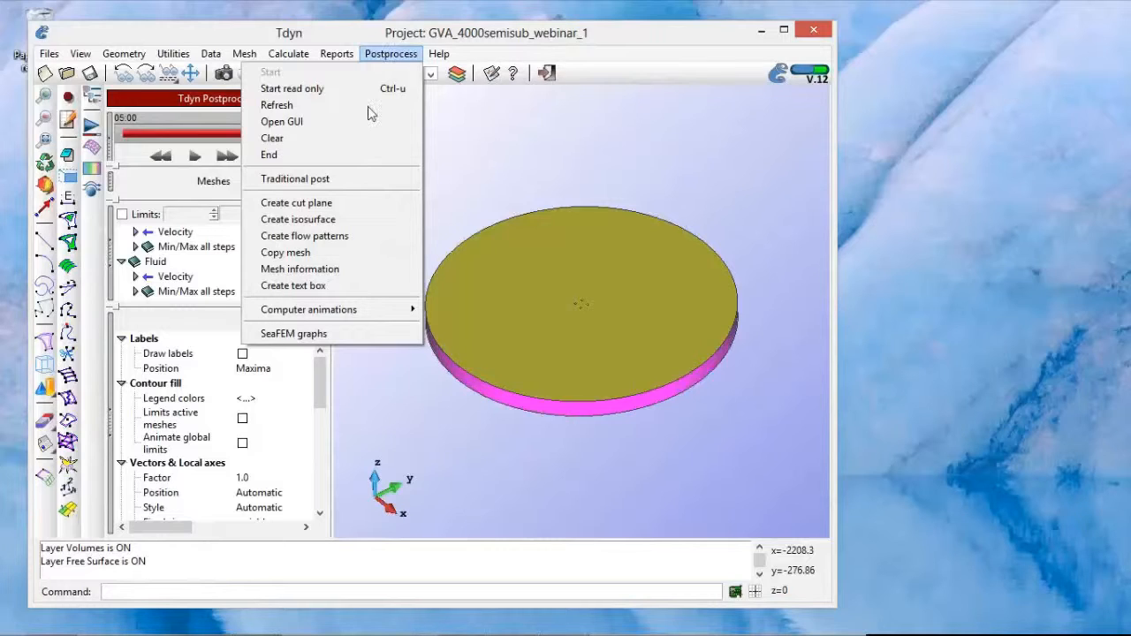
{"action": "left_click", "coordinate": [379, 333]}
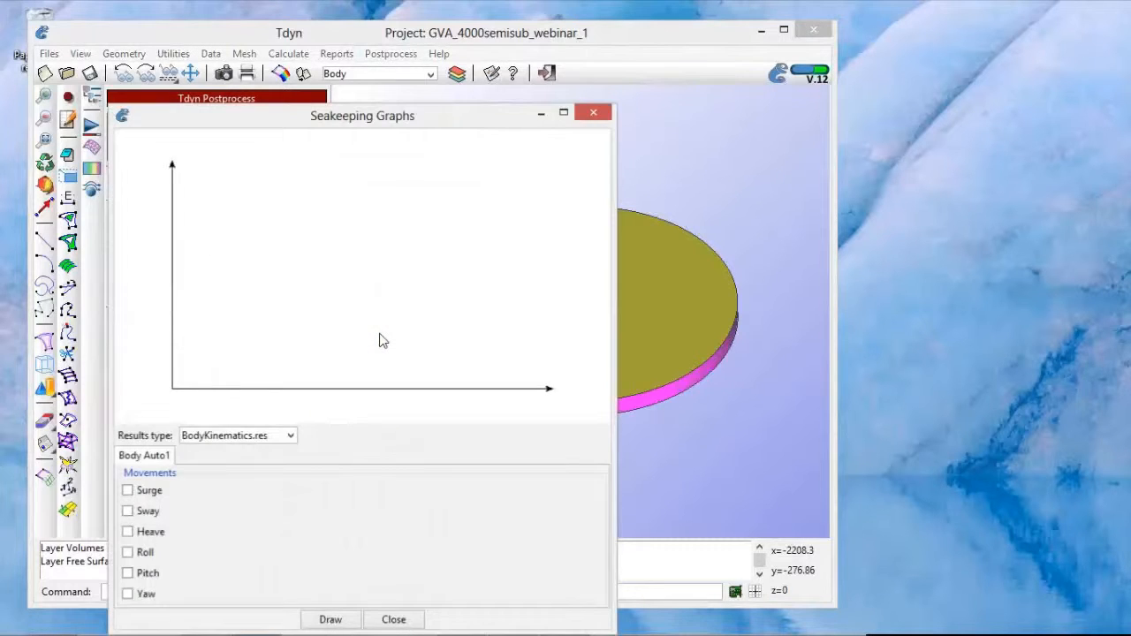
{"action": "left_click_drag", "start_coordinate": [447, 125], "coordinate": [504, 56]}
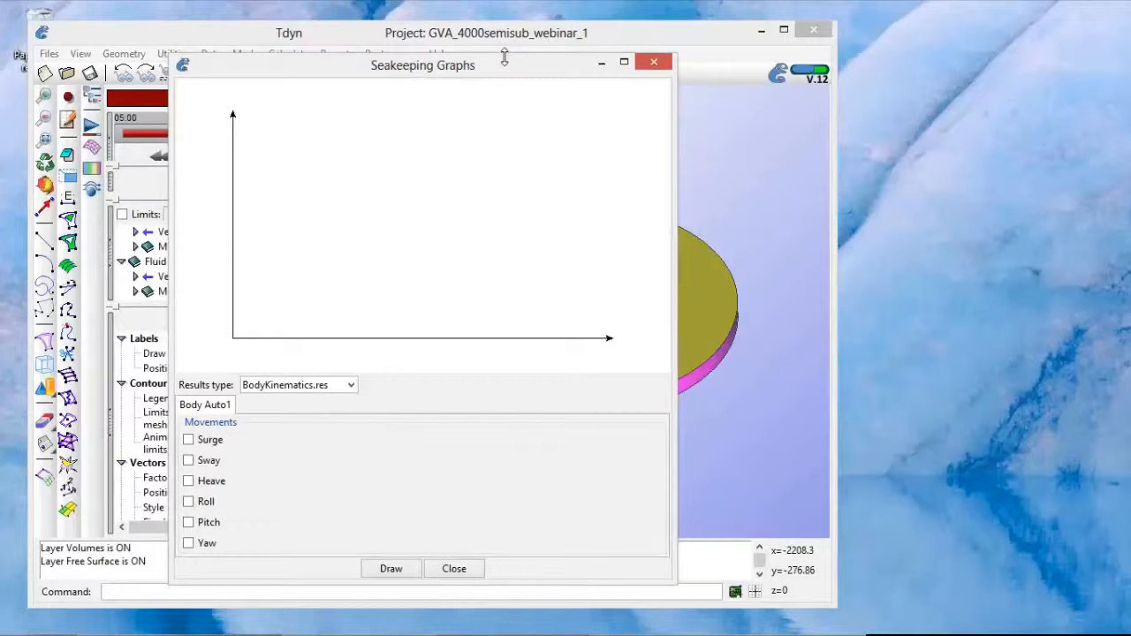
{"action": "left_click", "coordinate": [350, 386]}
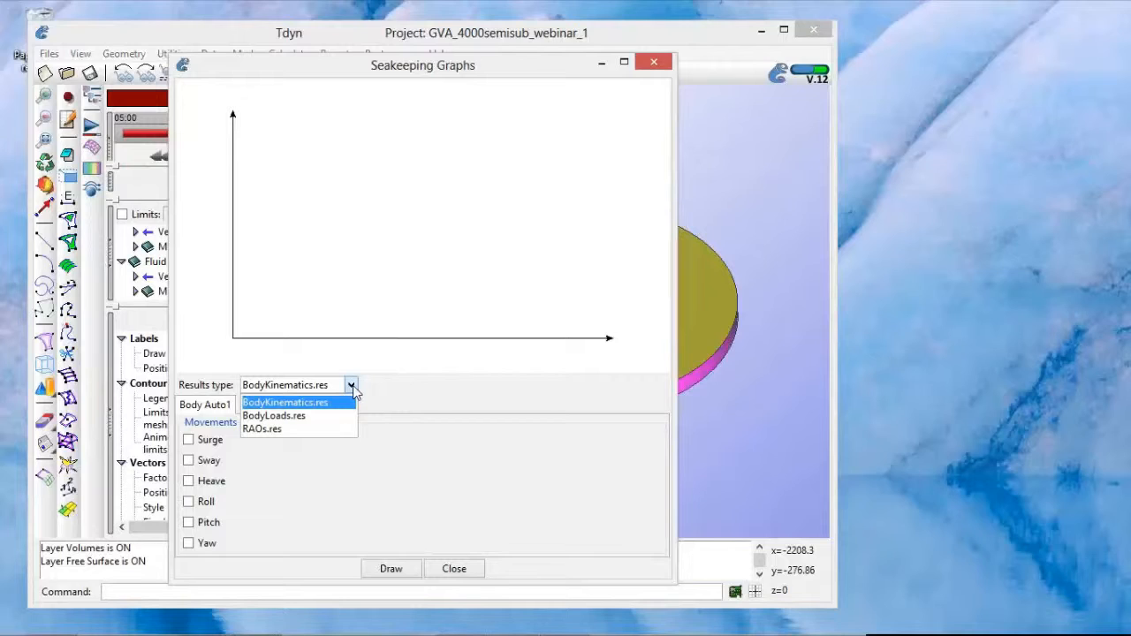
{"action": "left_click", "coordinate": [339, 429]}
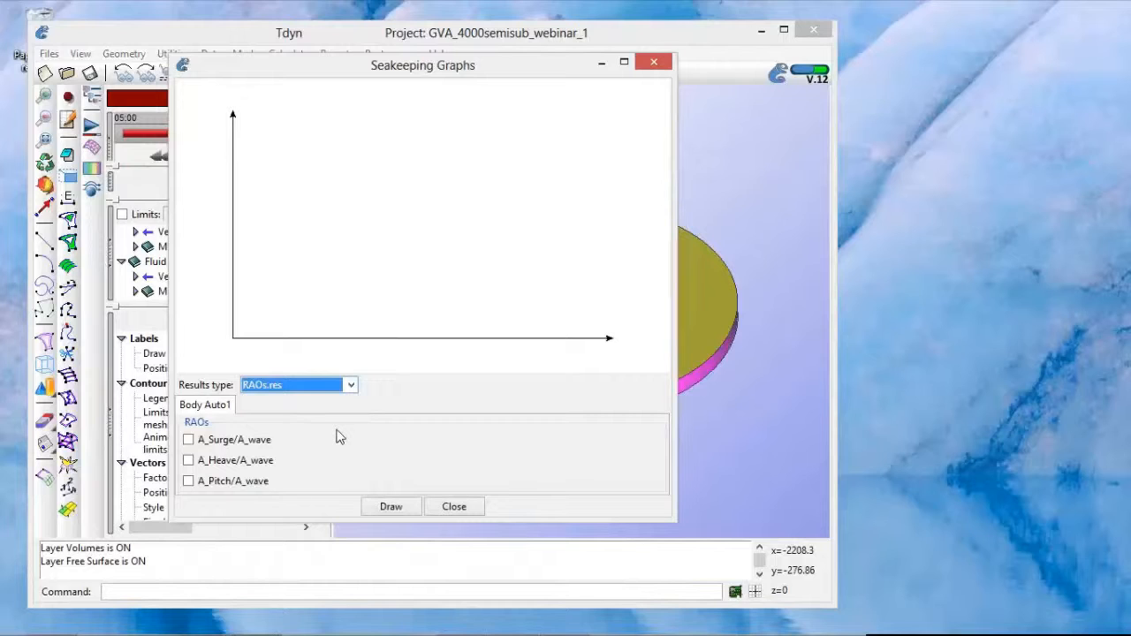
{"action": "left_click", "coordinate": [188, 440]}
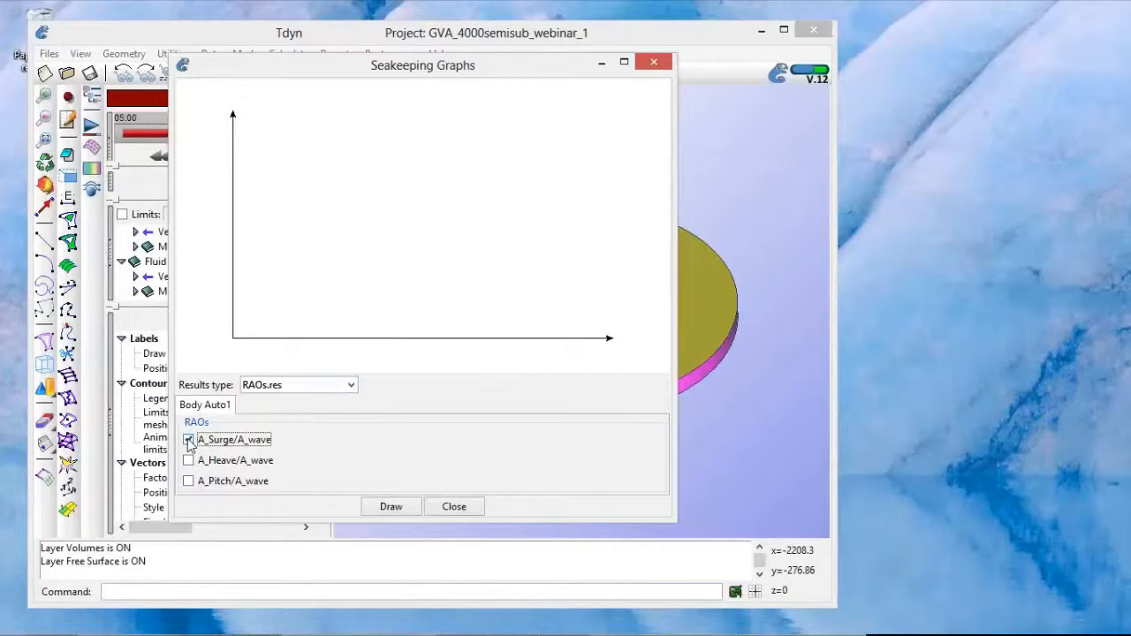
{"action": "left_click", "coordinate": [390, 507]}
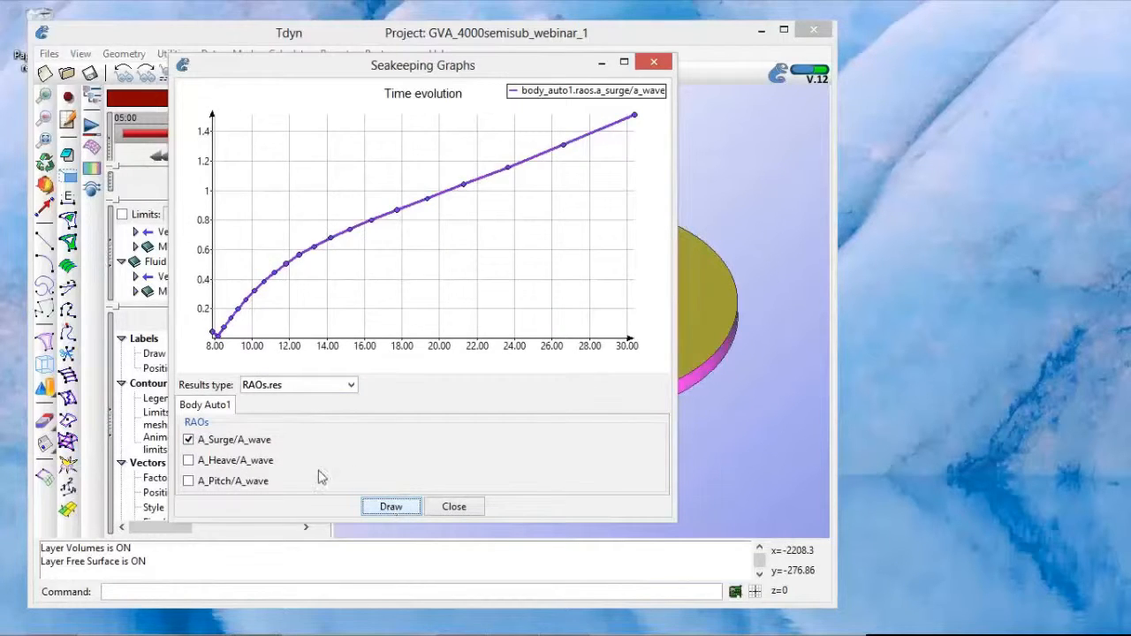
Replace the surge curve with the A_Heave/A_wave RAO graph of Body Auto1
{"action": "left_click", "coordinate": [188, 440]}
{"action": "left_click", "coordinate": [189, 461]}
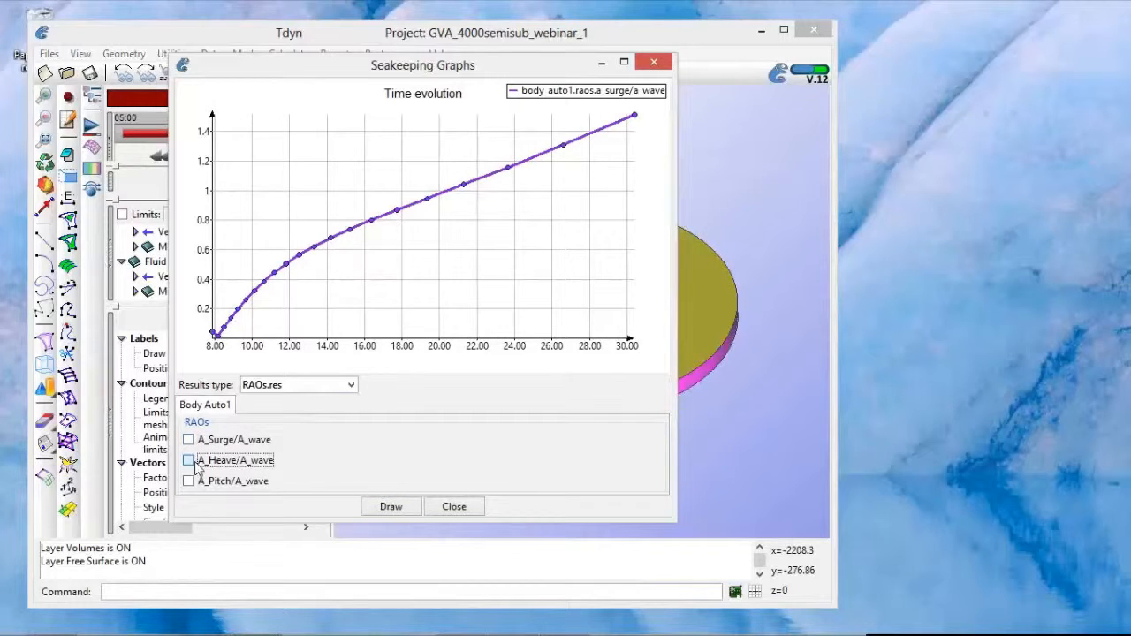
{"action": "left_click", "coordinate": [404, 511]}
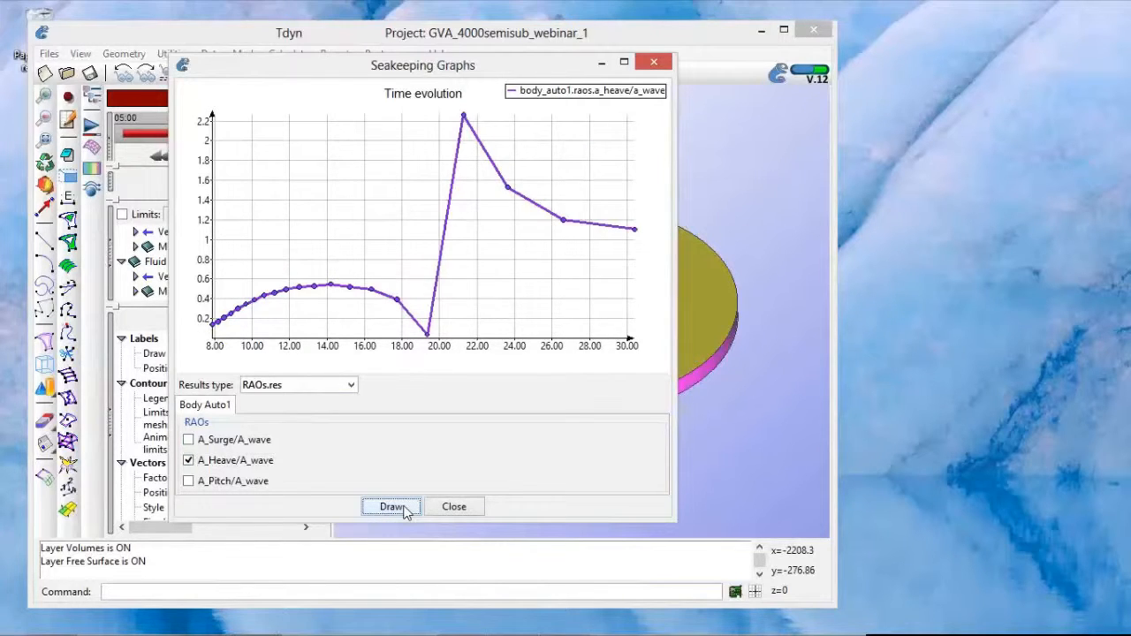
Draw only the A_Pitch/A_wave RAO graph of Body Auto1, and close the seakeeping graphs
{"action": "left_click", "coordinate": [188, 460]}
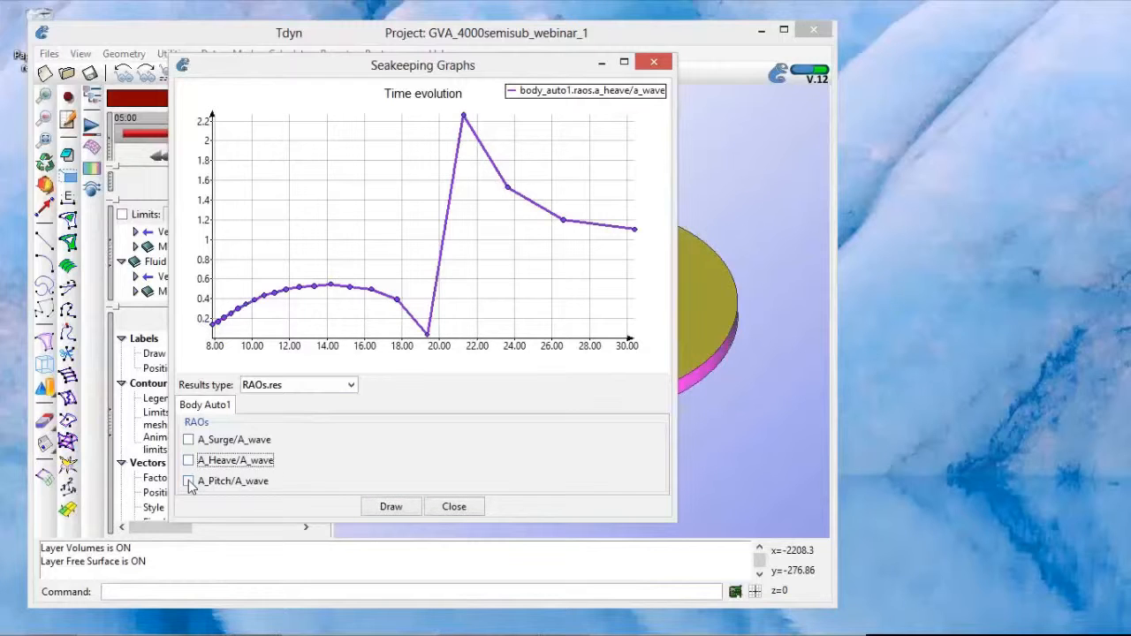
{"action": "left_click", "coordinate": [188, 481]}
{"action": "left_click", "coordinate": [402, 511]}
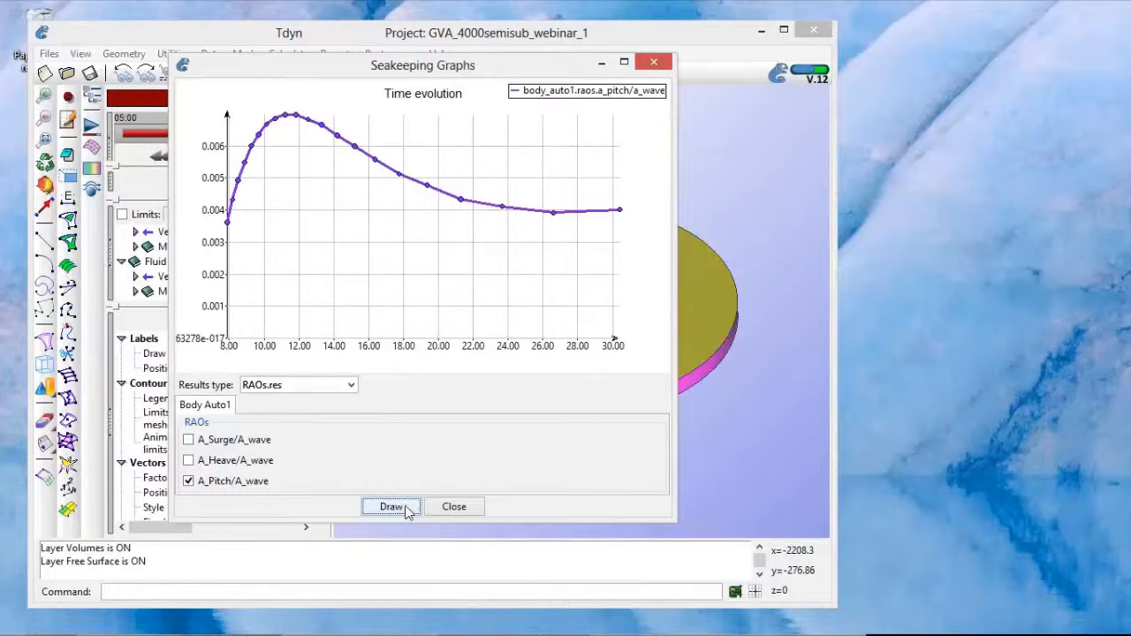
{"action": "left_click", "coordinate": [453, 508]}
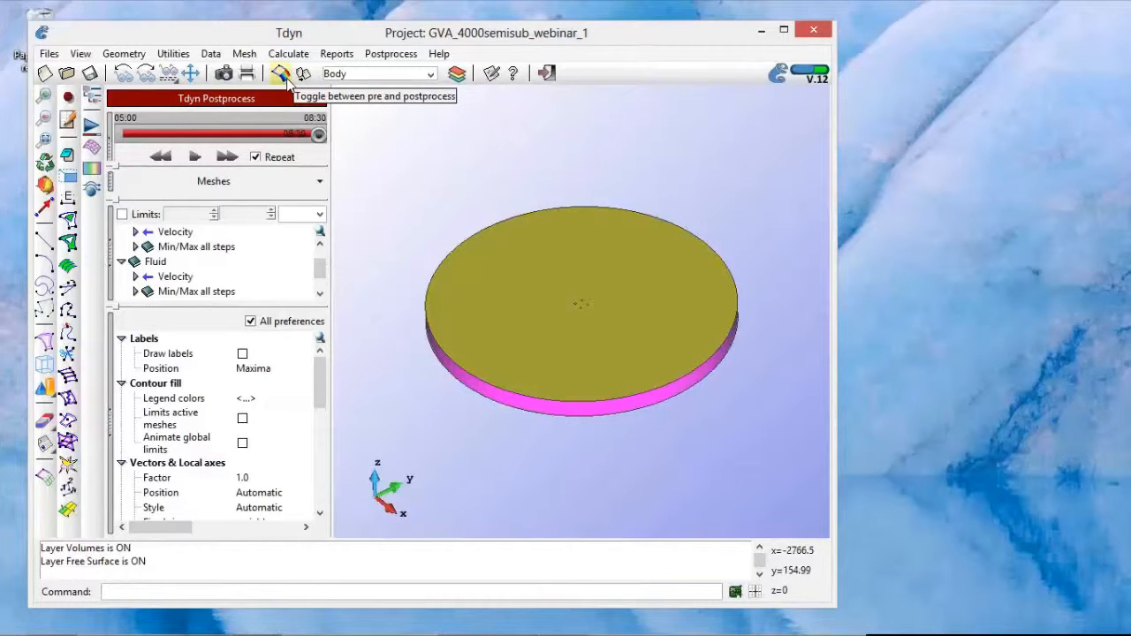
Return the project from postprocess to preprocess
{"action": "left_click", "coordinate": [286, 78]}
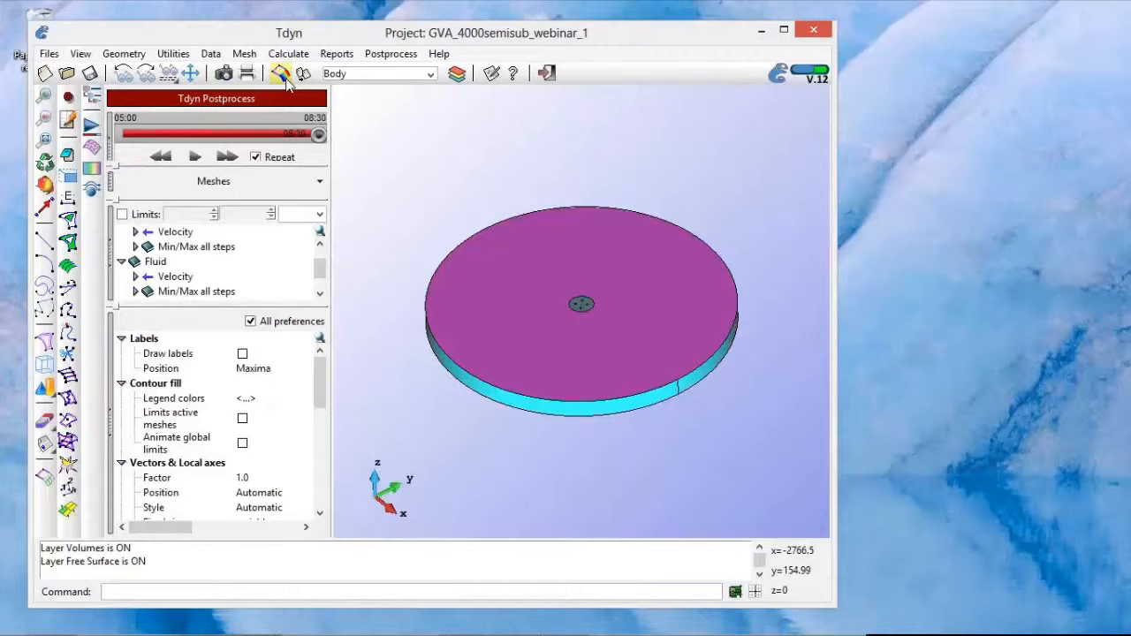
{"action": "left_click", "coordinate": [281, 74]}
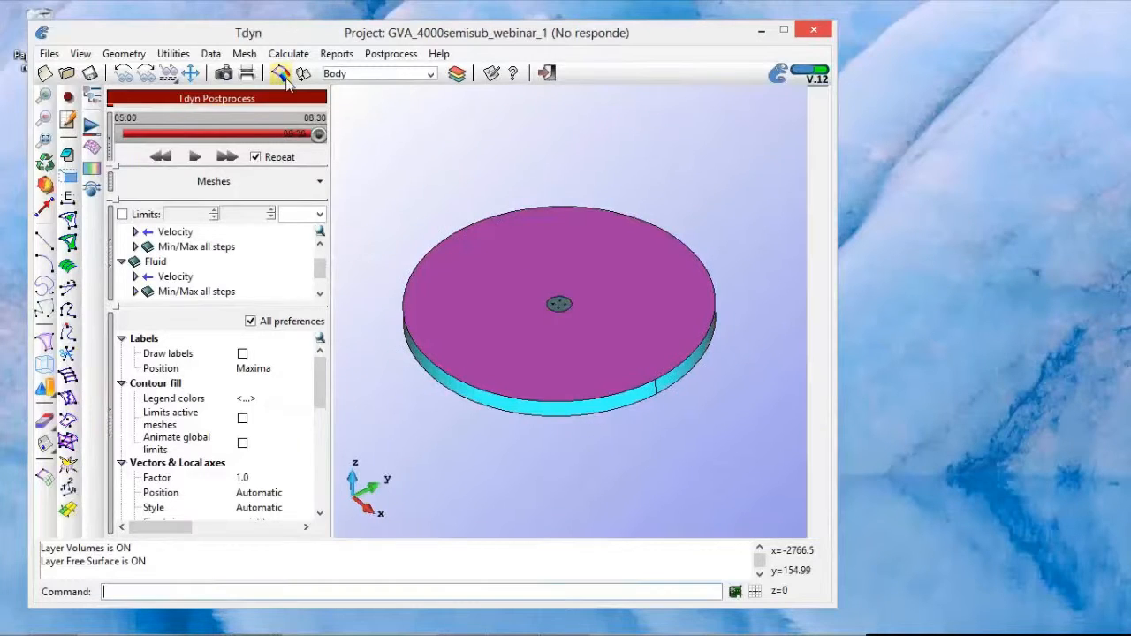